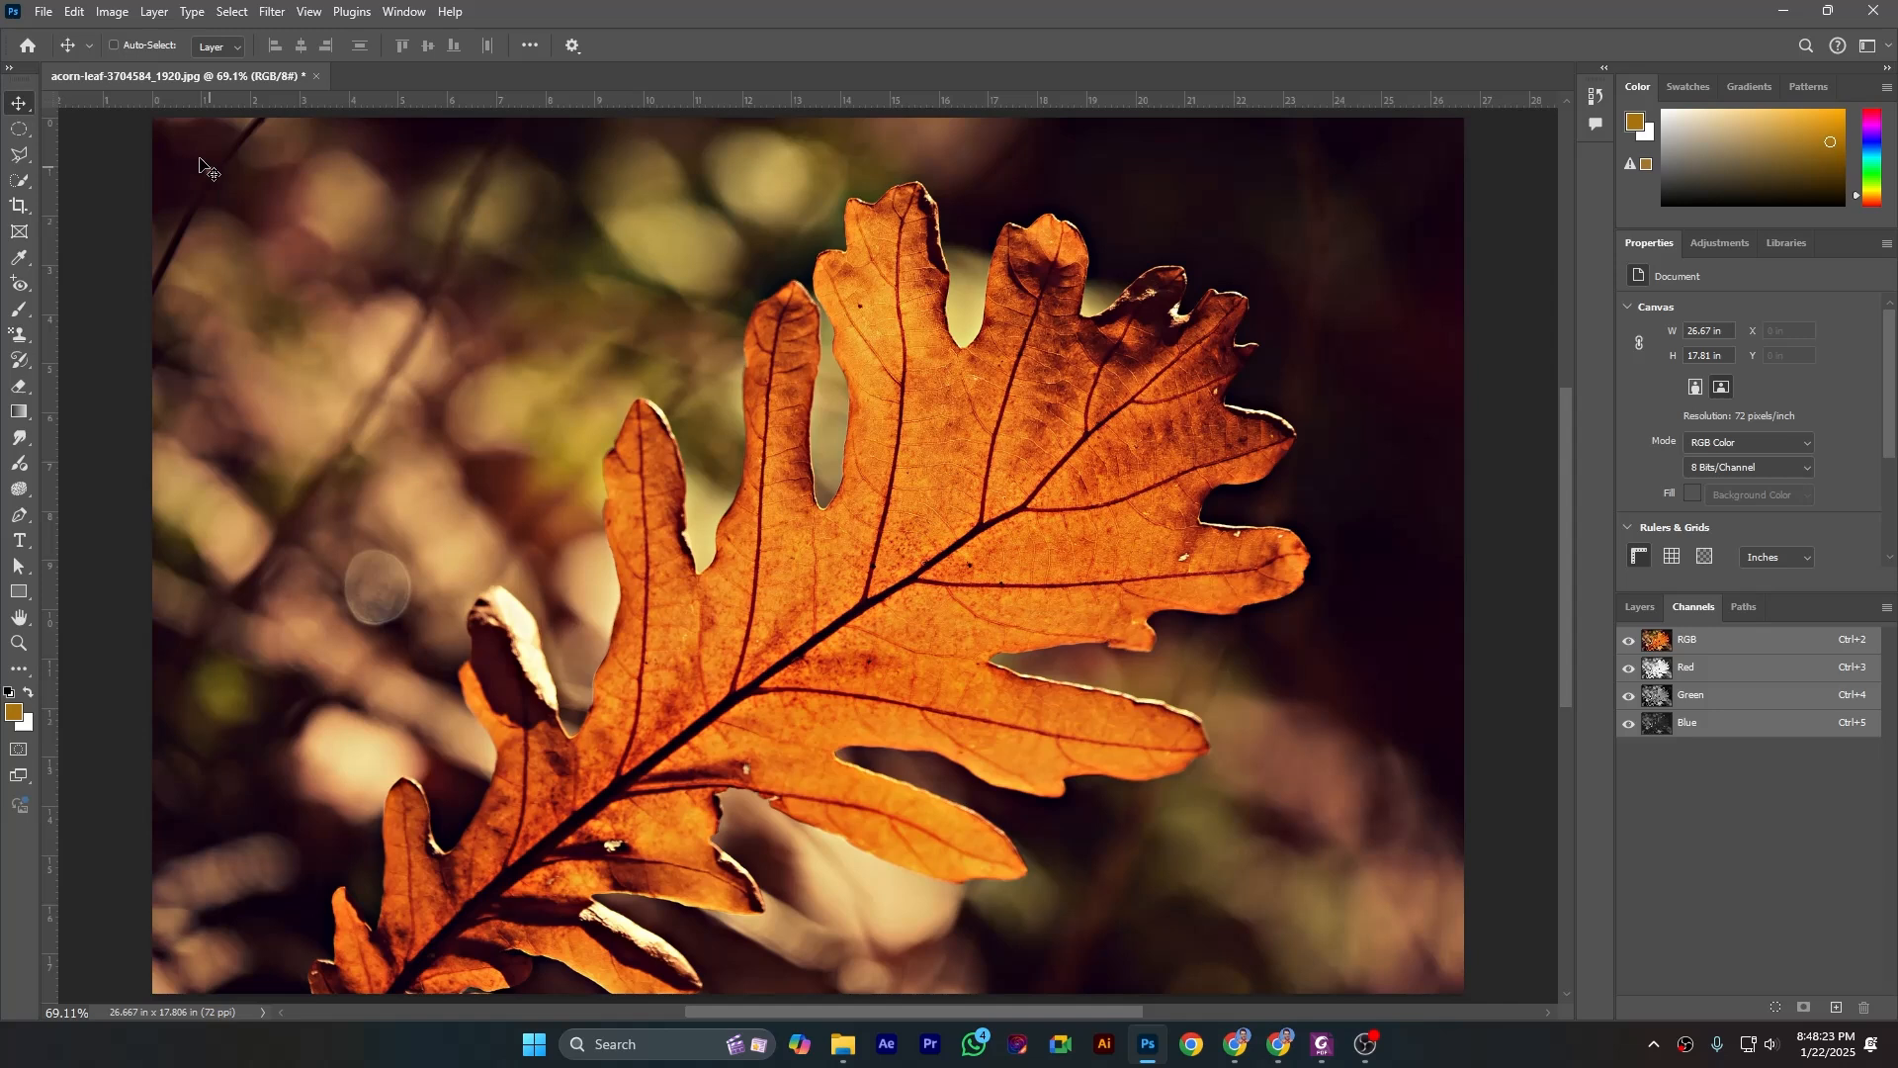
- Convert the leaf image from RGB to CMYK Color mode, accepting the U.S. Web Coated (SWOP) v2 profile
click(111, 13)
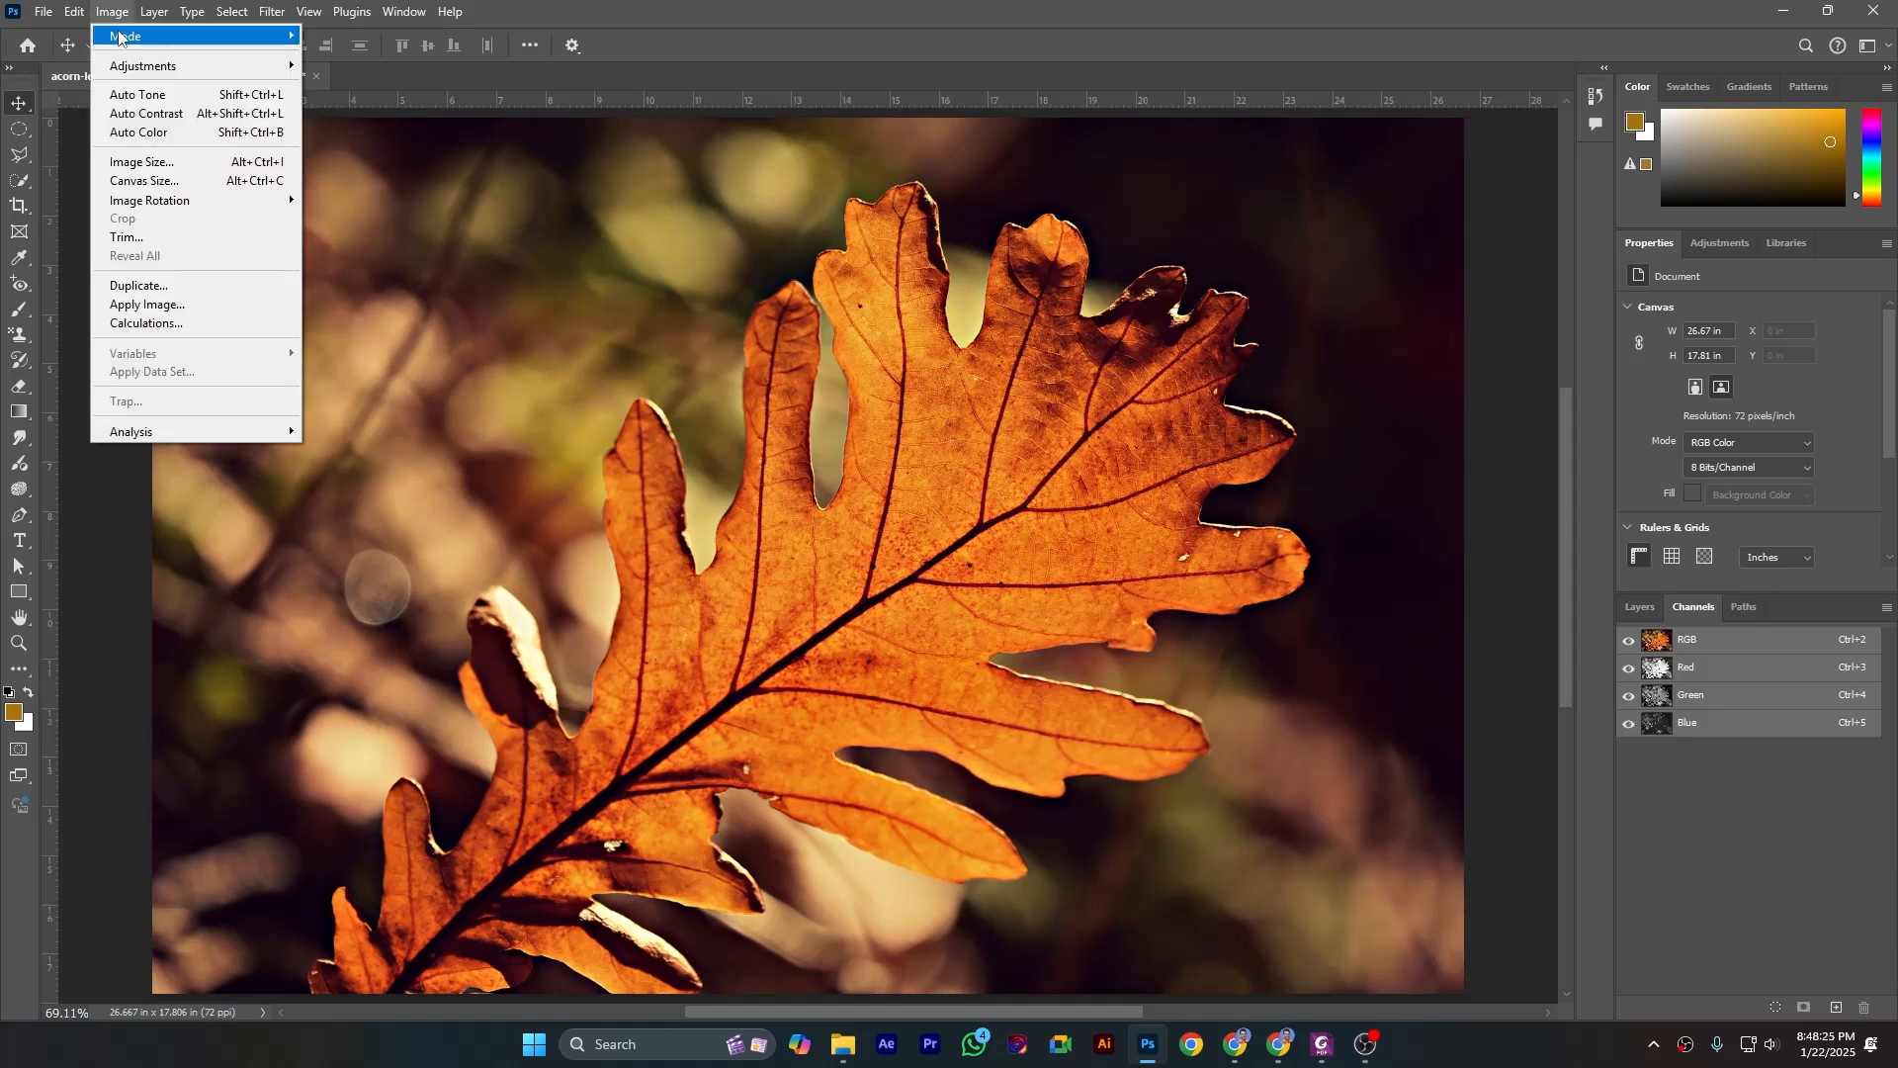
mouse_move(124, 38)
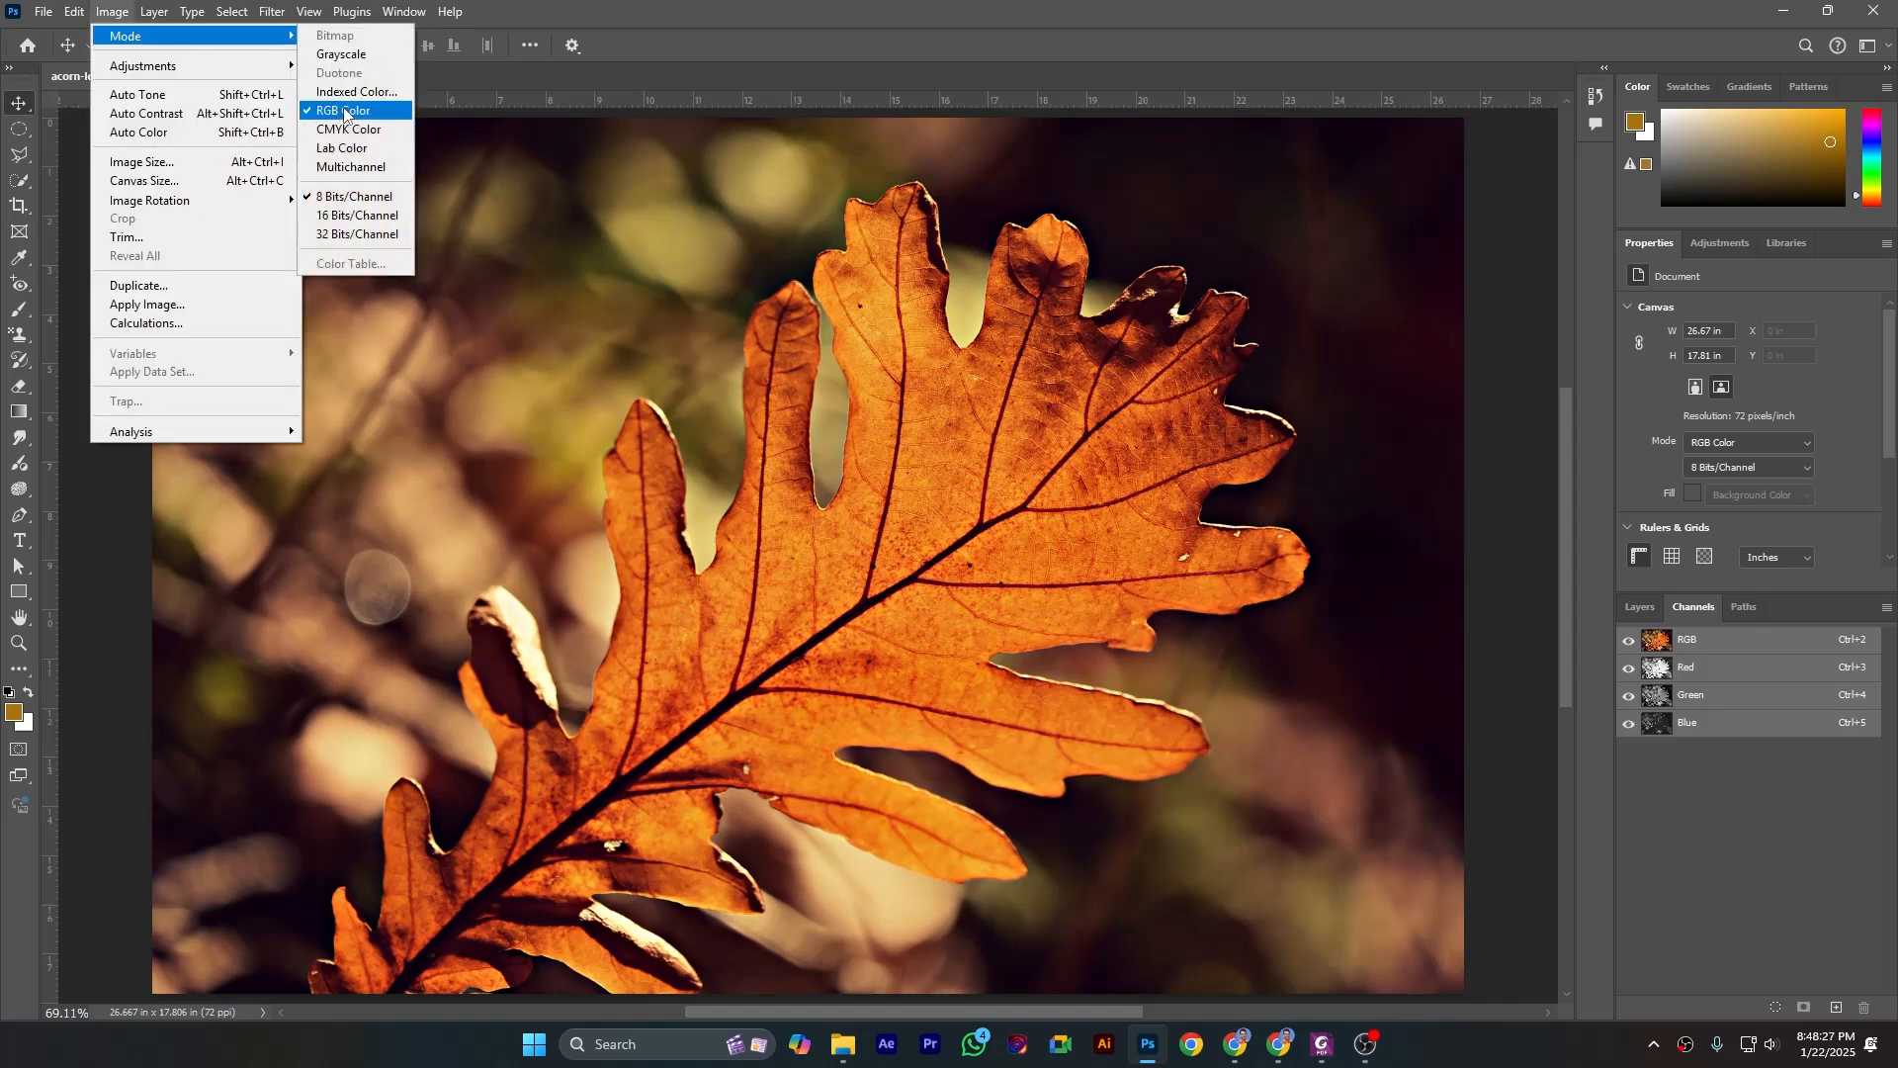
click(1722, 652)
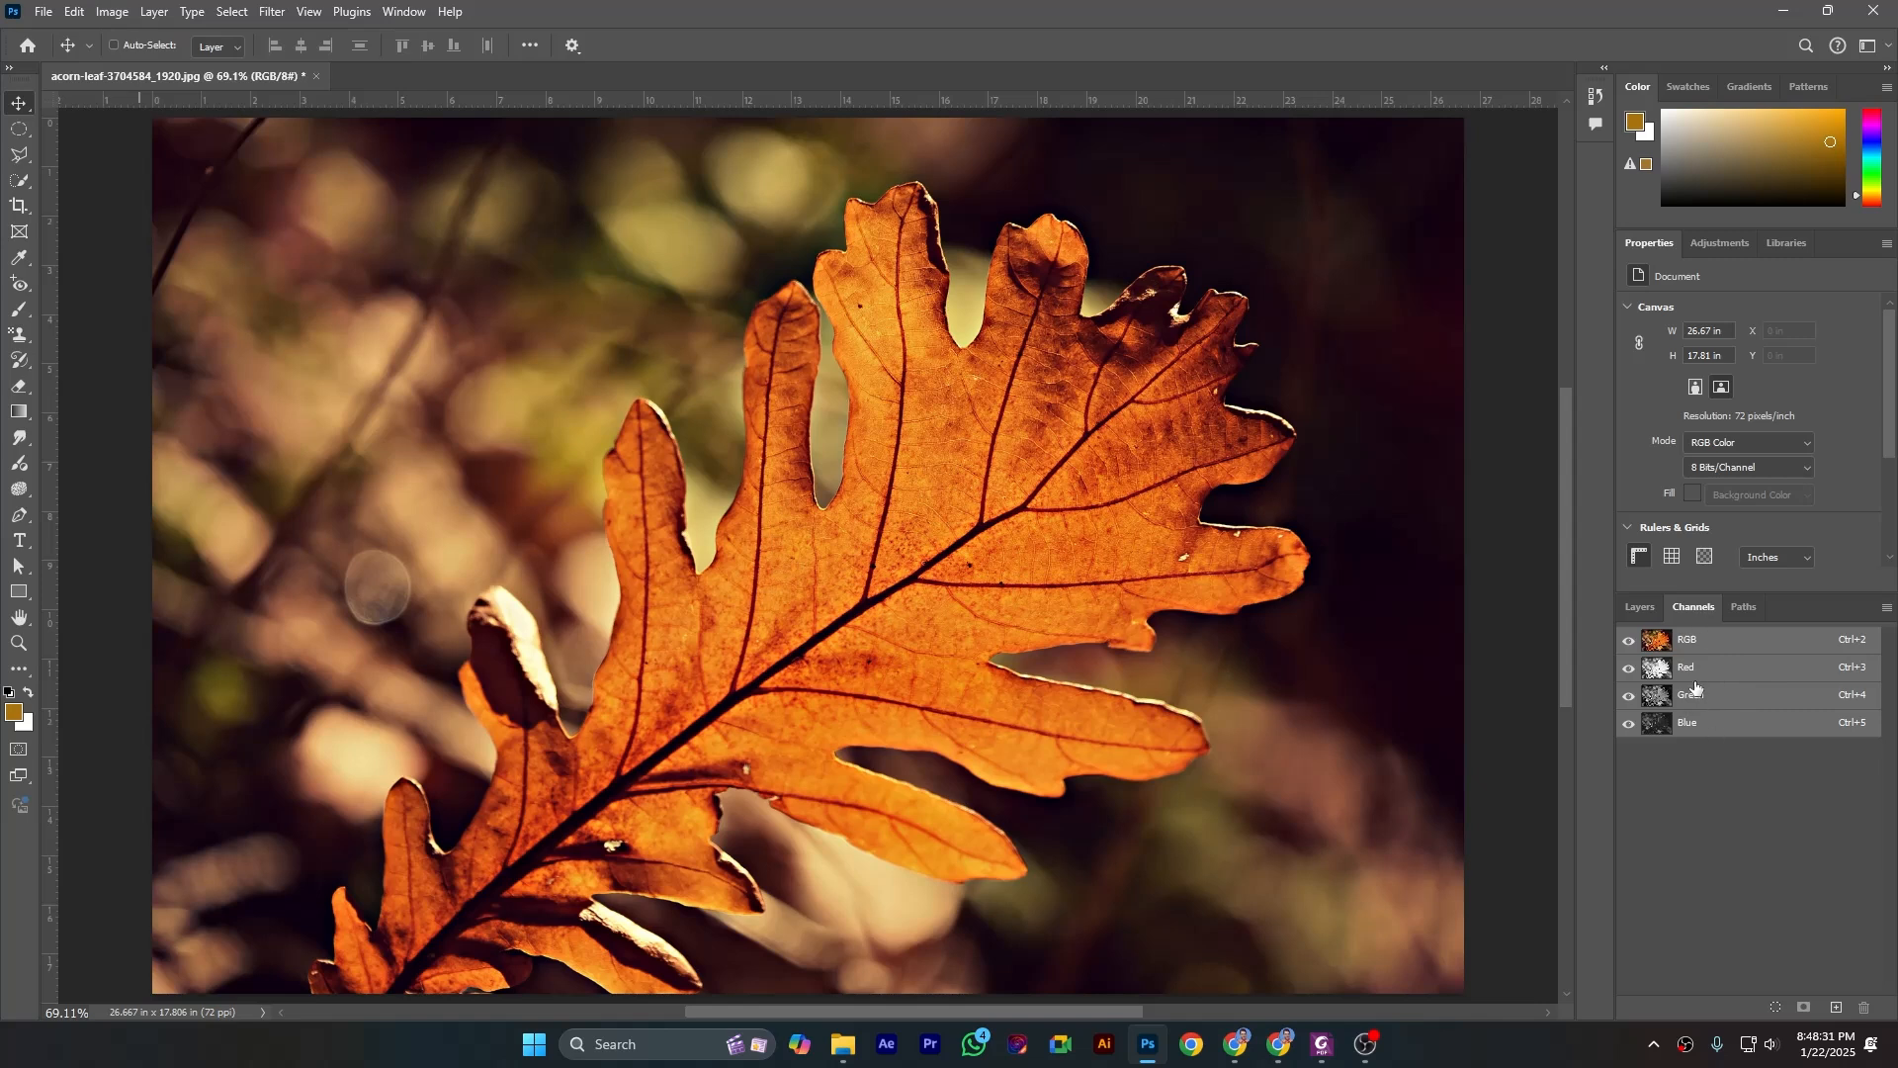
click(110, 12)
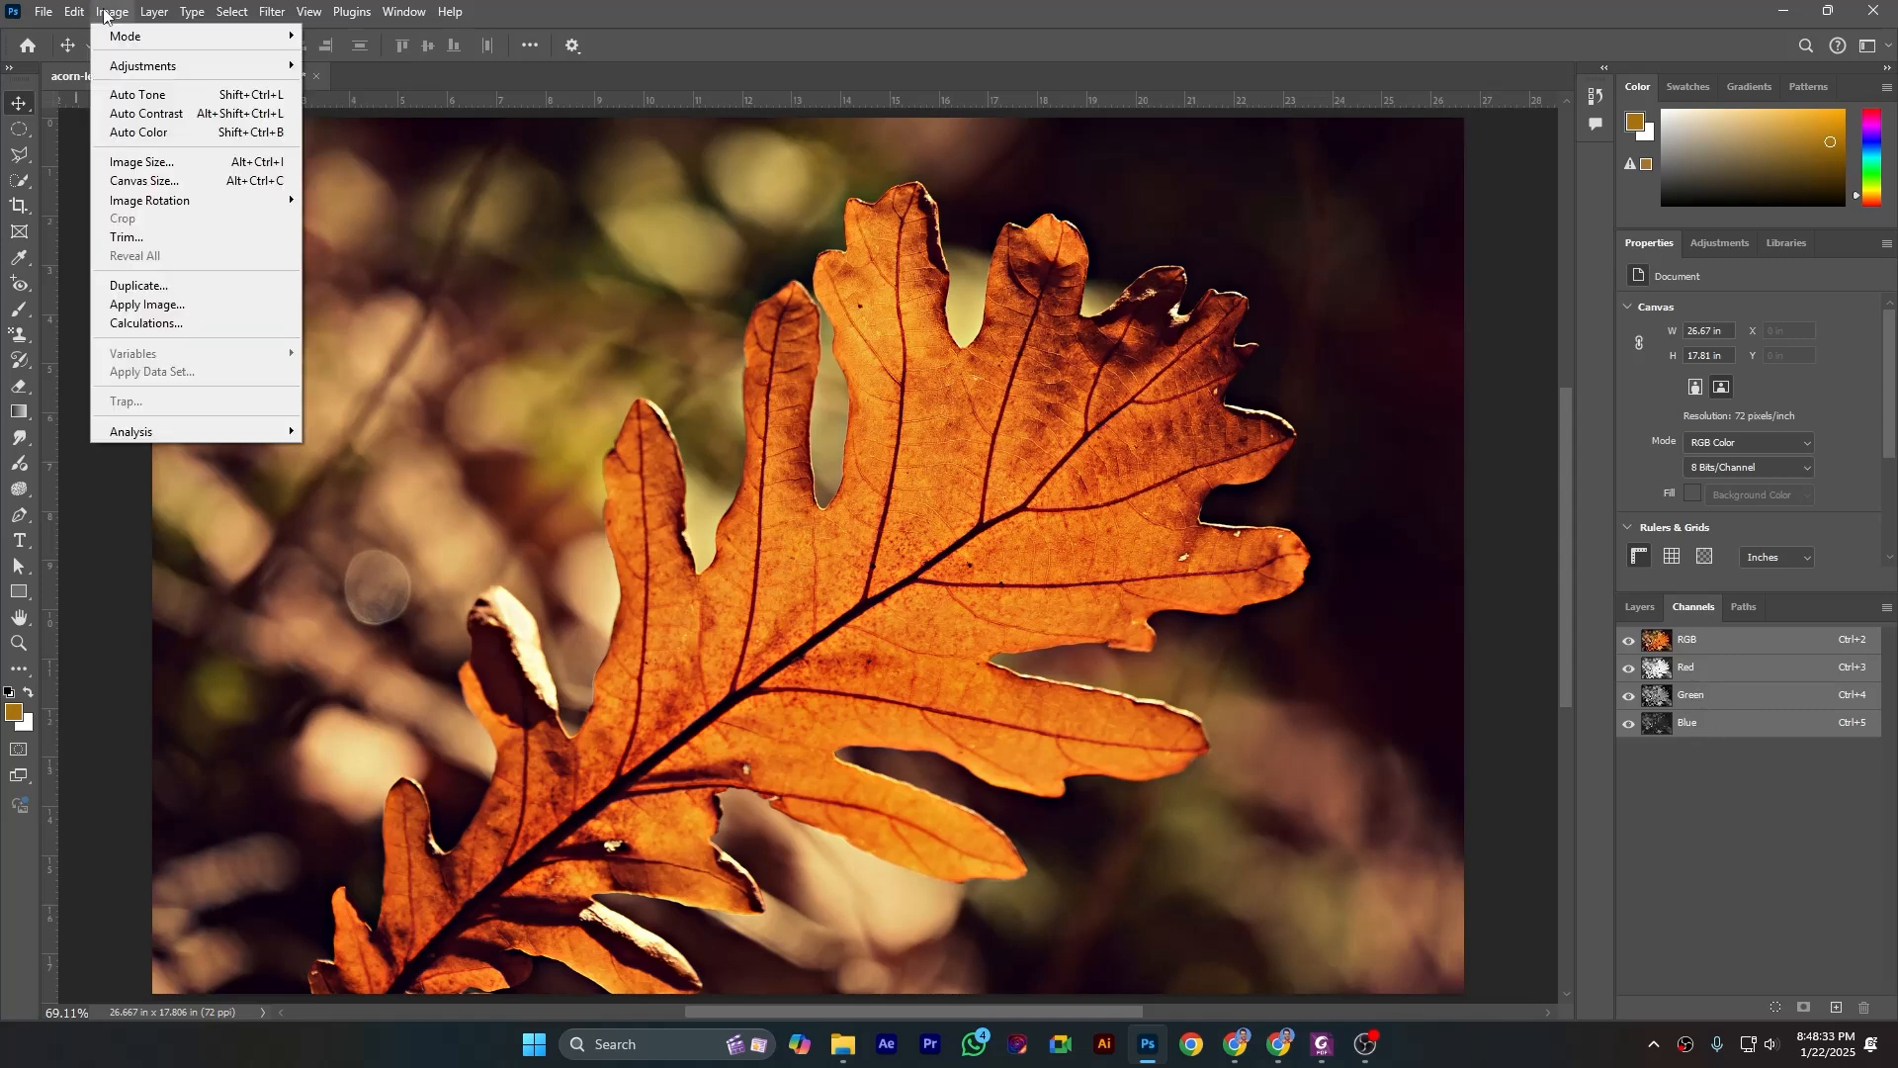
mouse_move(141, 37)
click(378, 132)
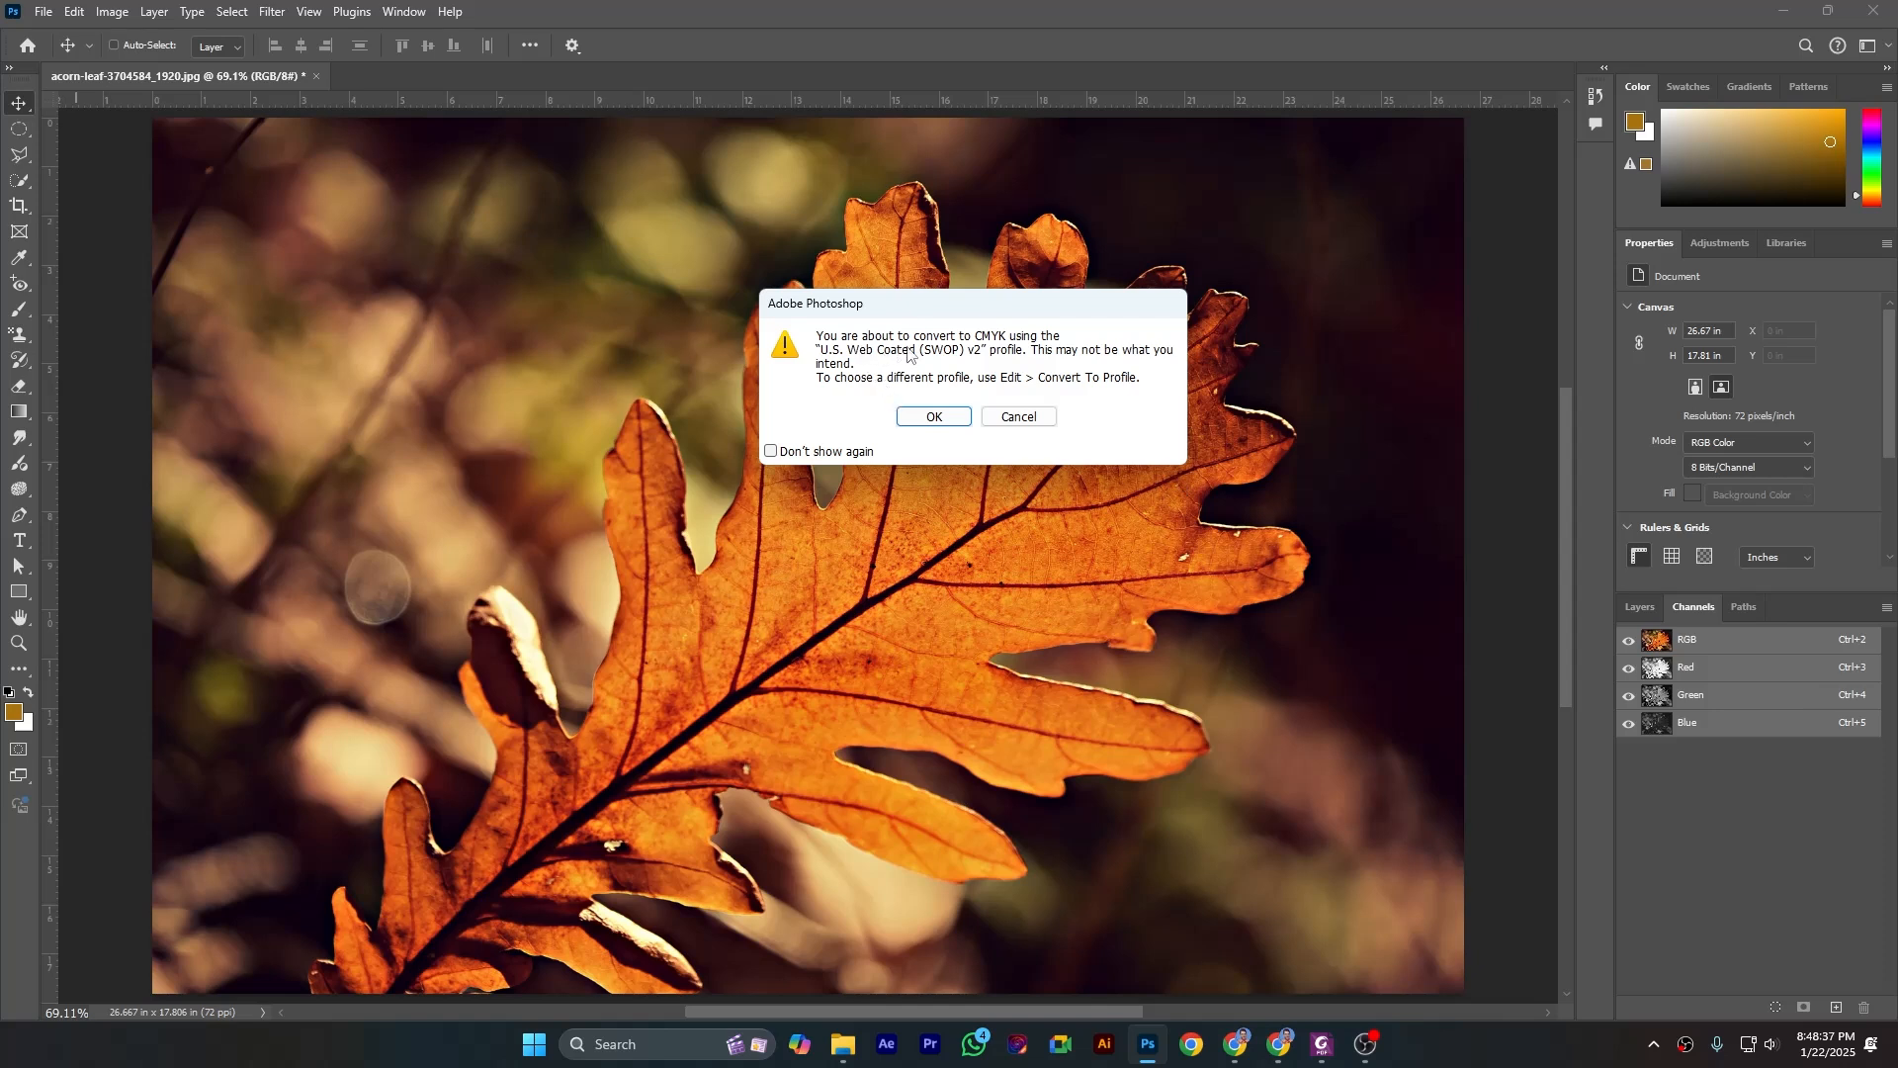
click(933, 416)
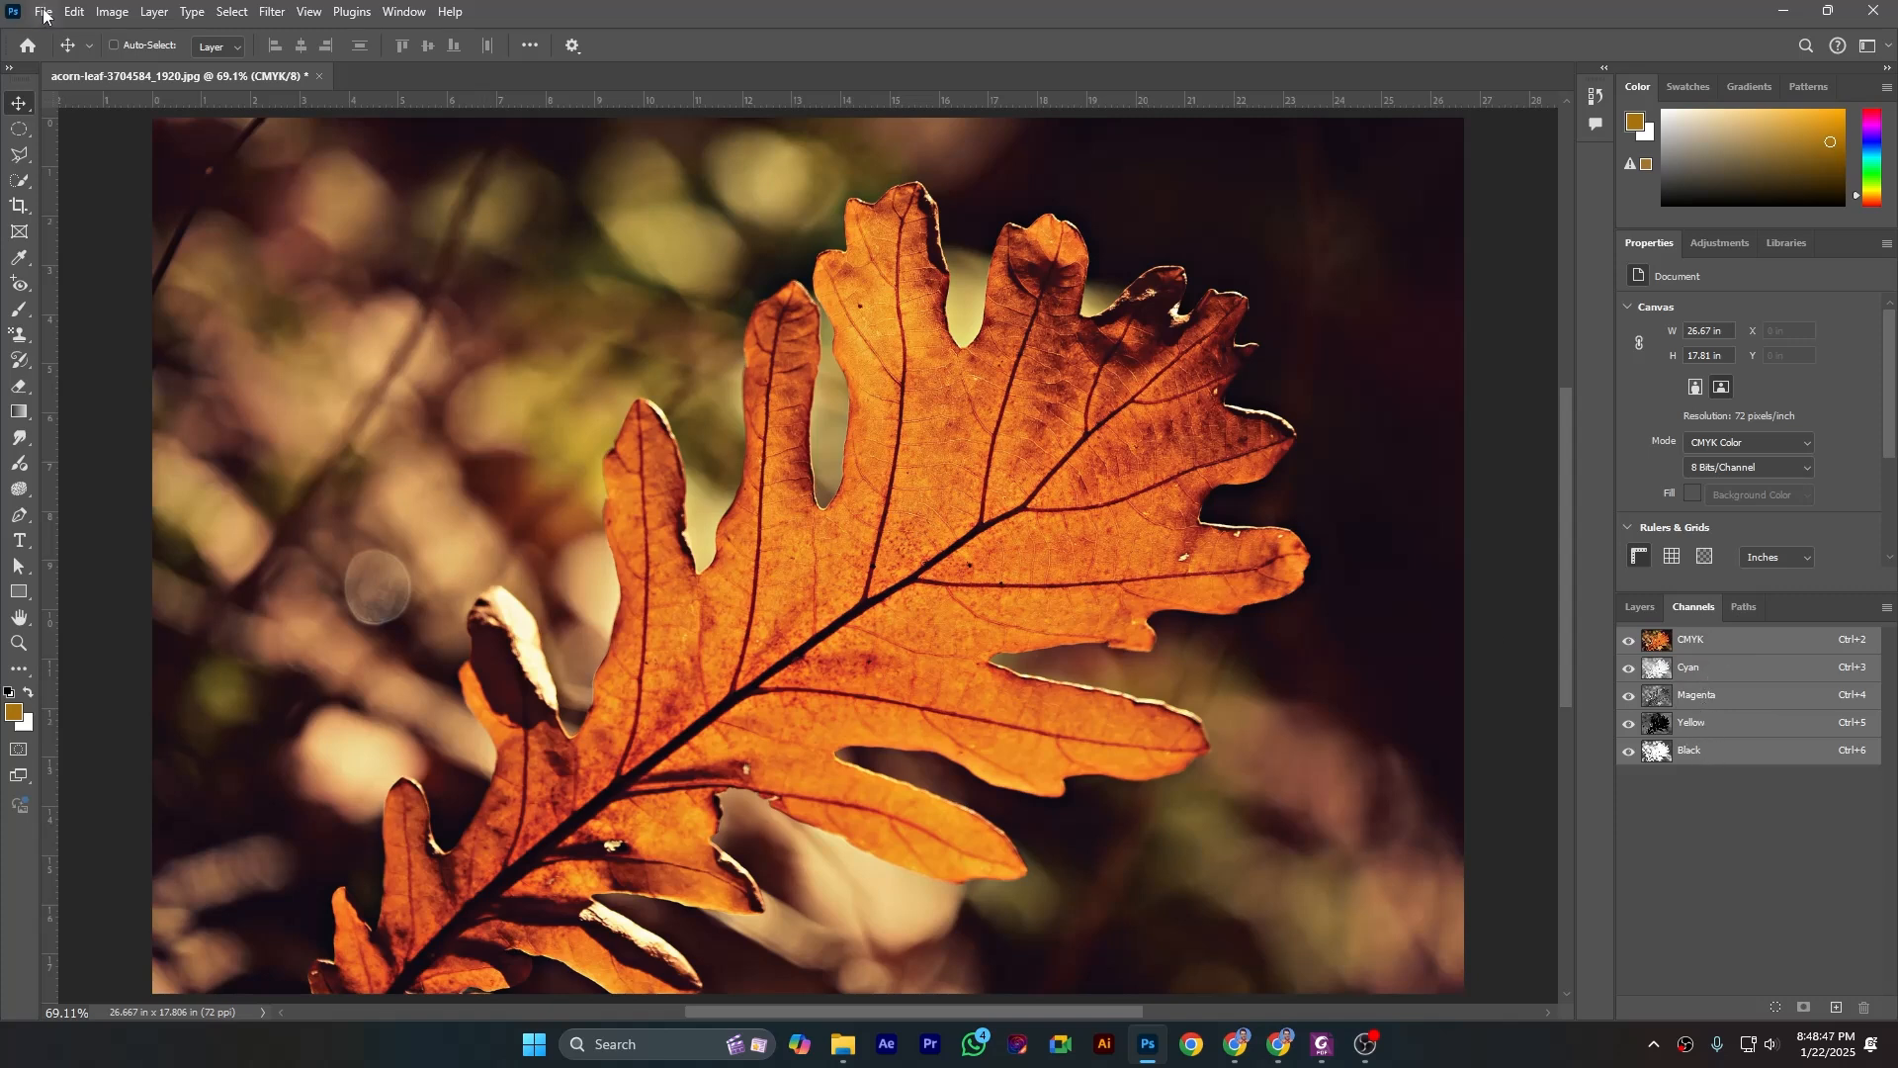
- Convert the CMYK leaf image to Lab Color mode
click(112, 12)
mouse_move(247, 37)
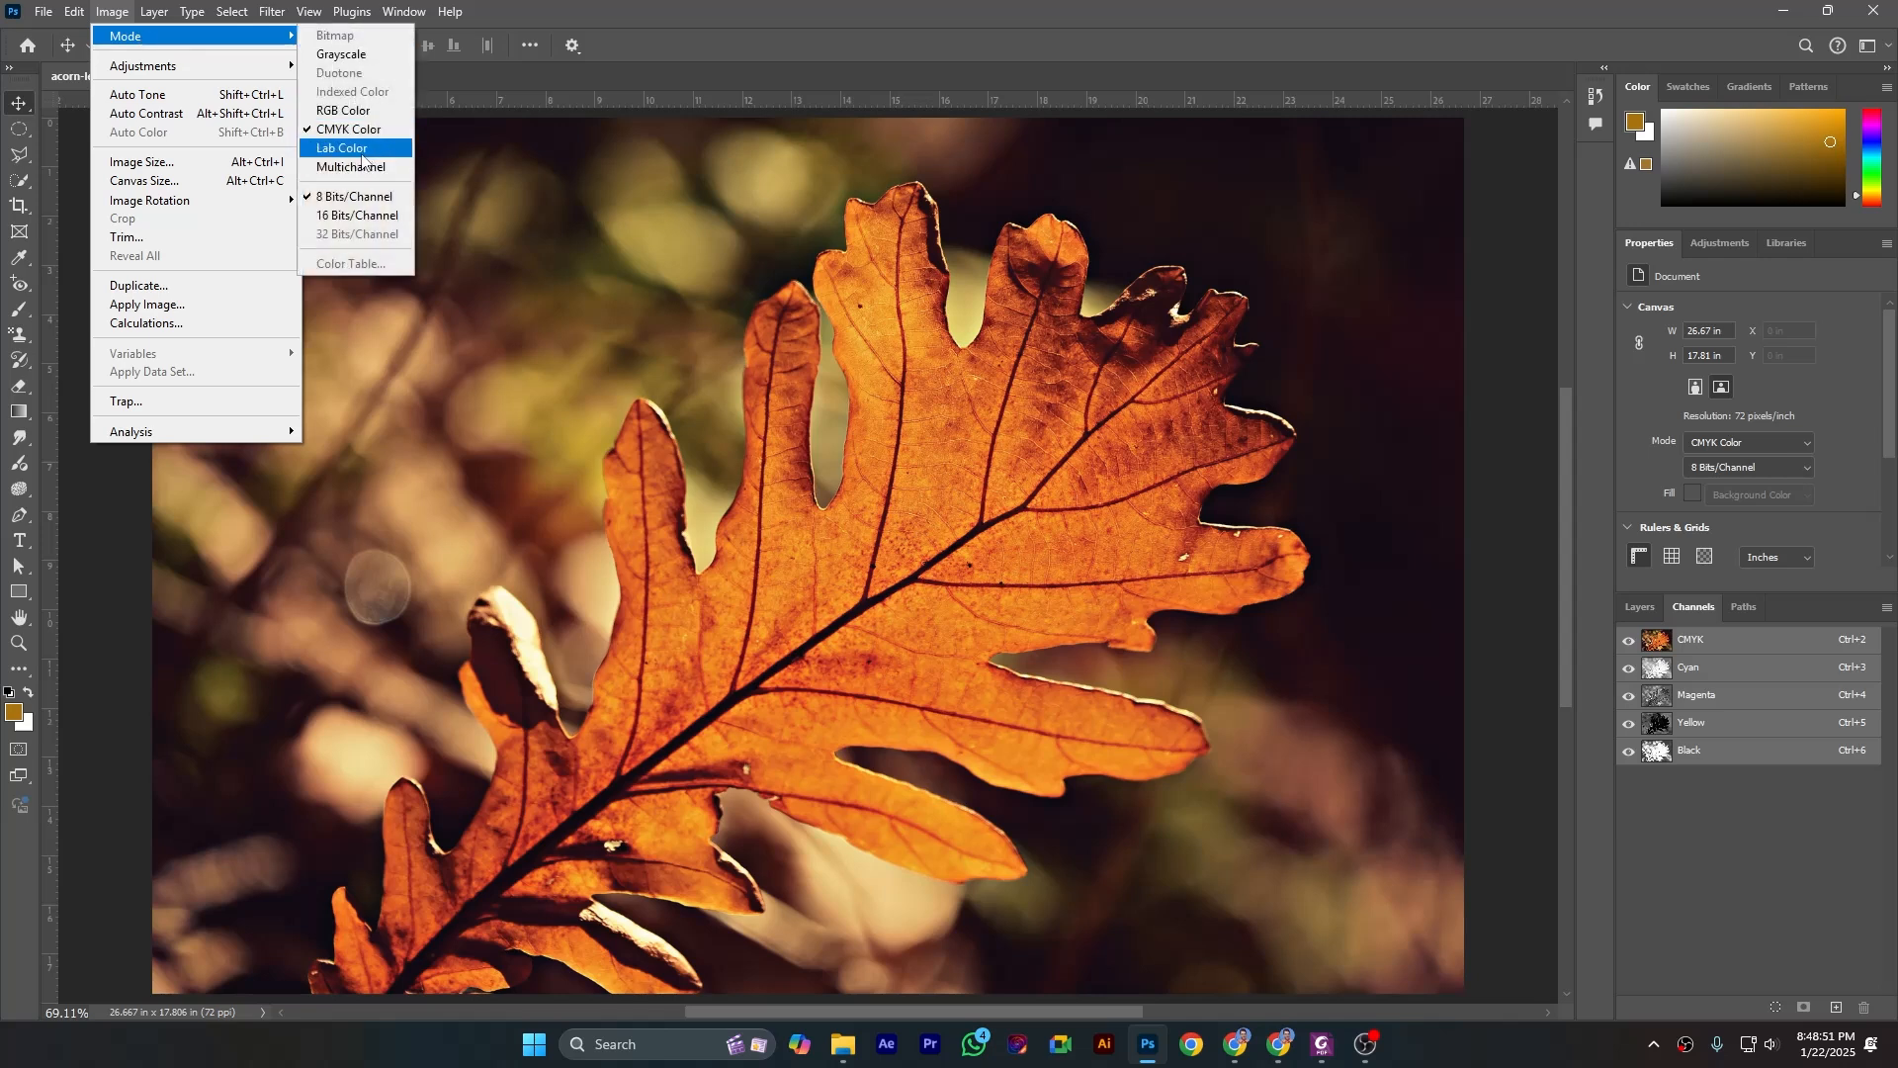
click(358, 155)
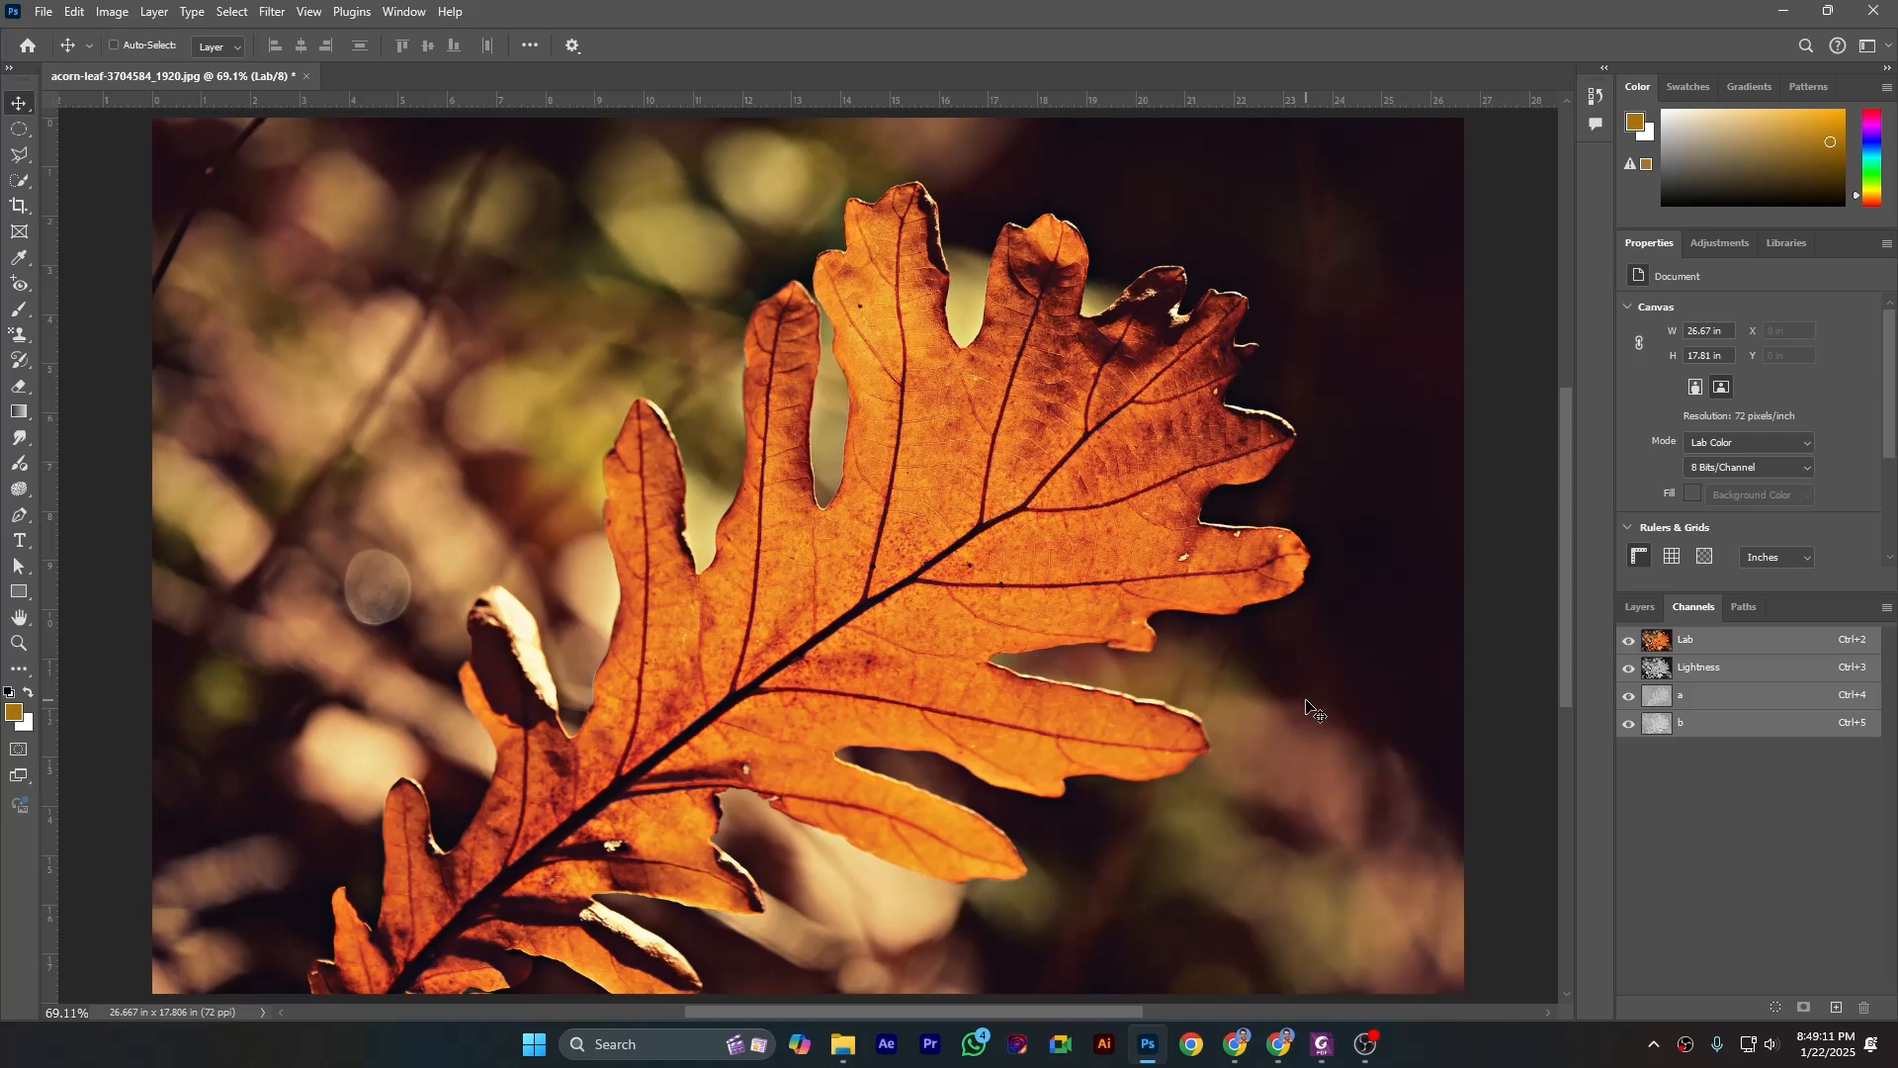
- Convert the Lab Color image to Multichannel mode
click(112, 11)
mouse_move(198, 35)
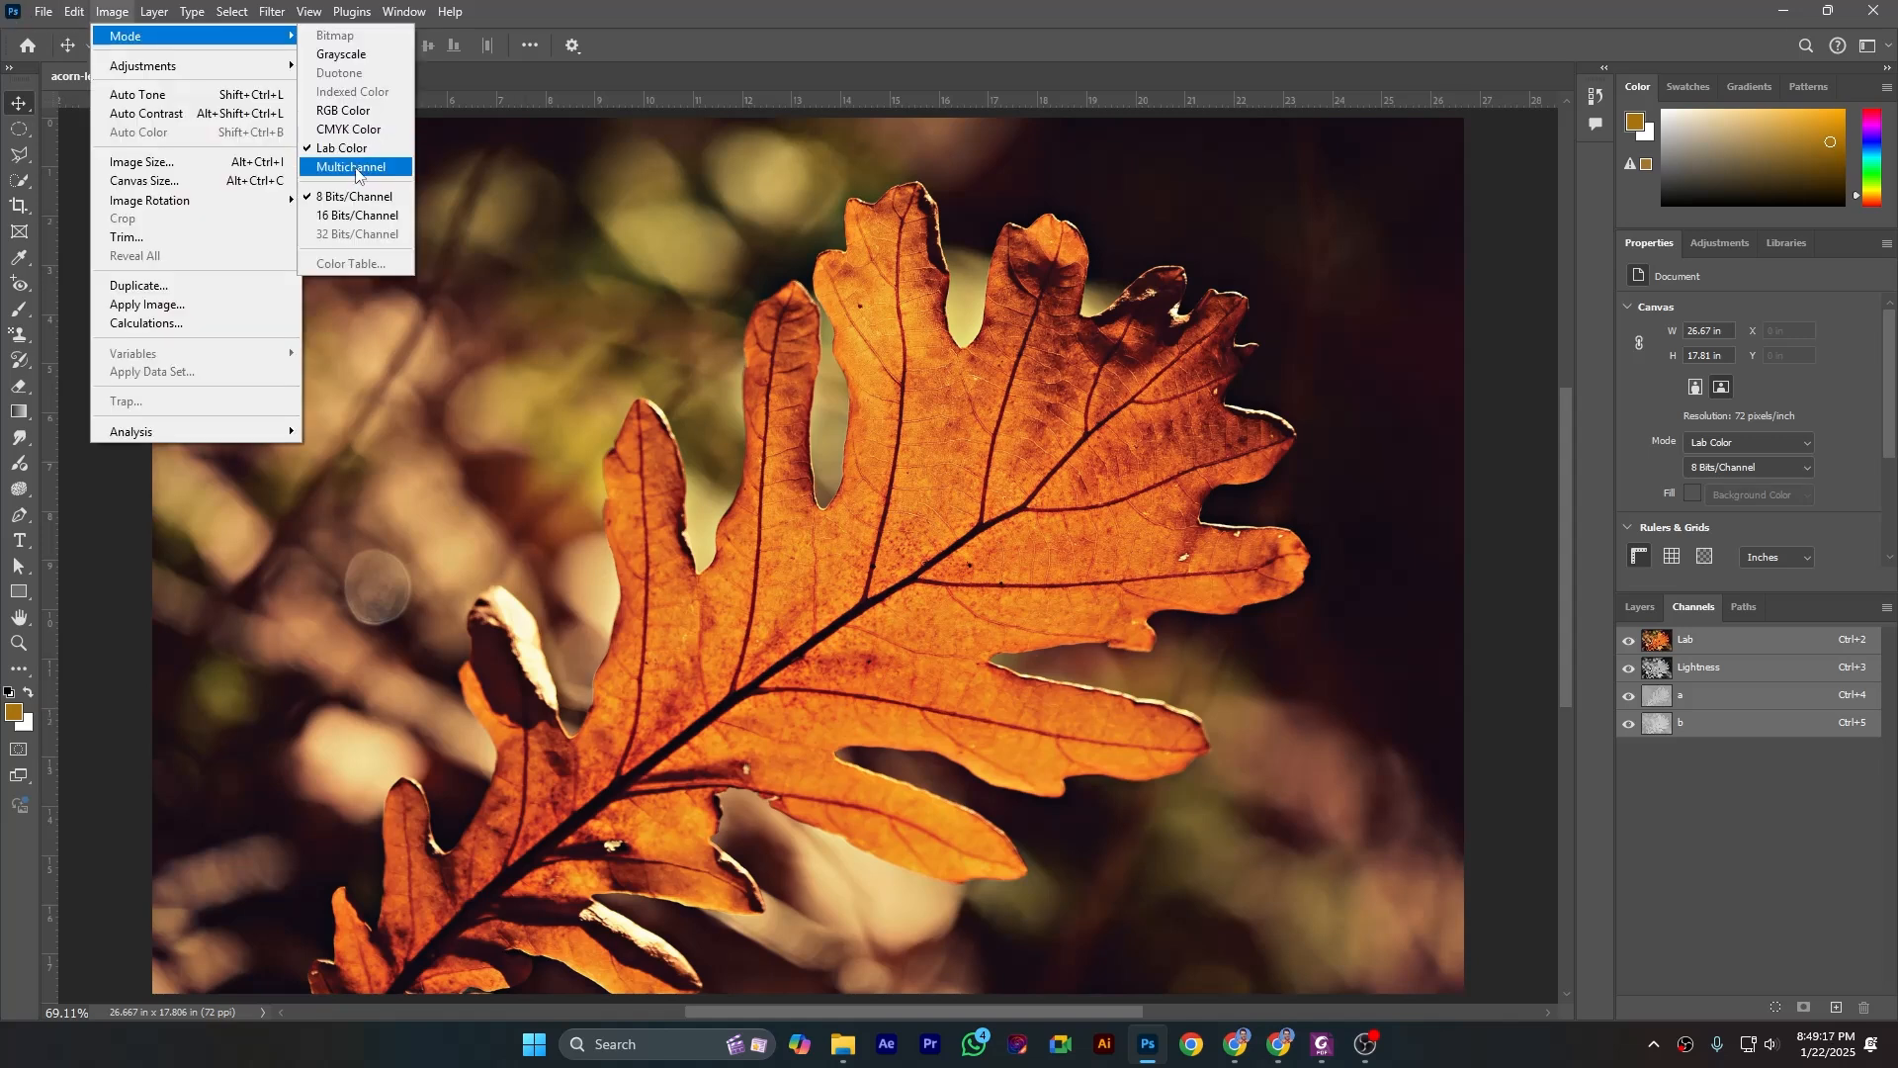
click(356, 168)
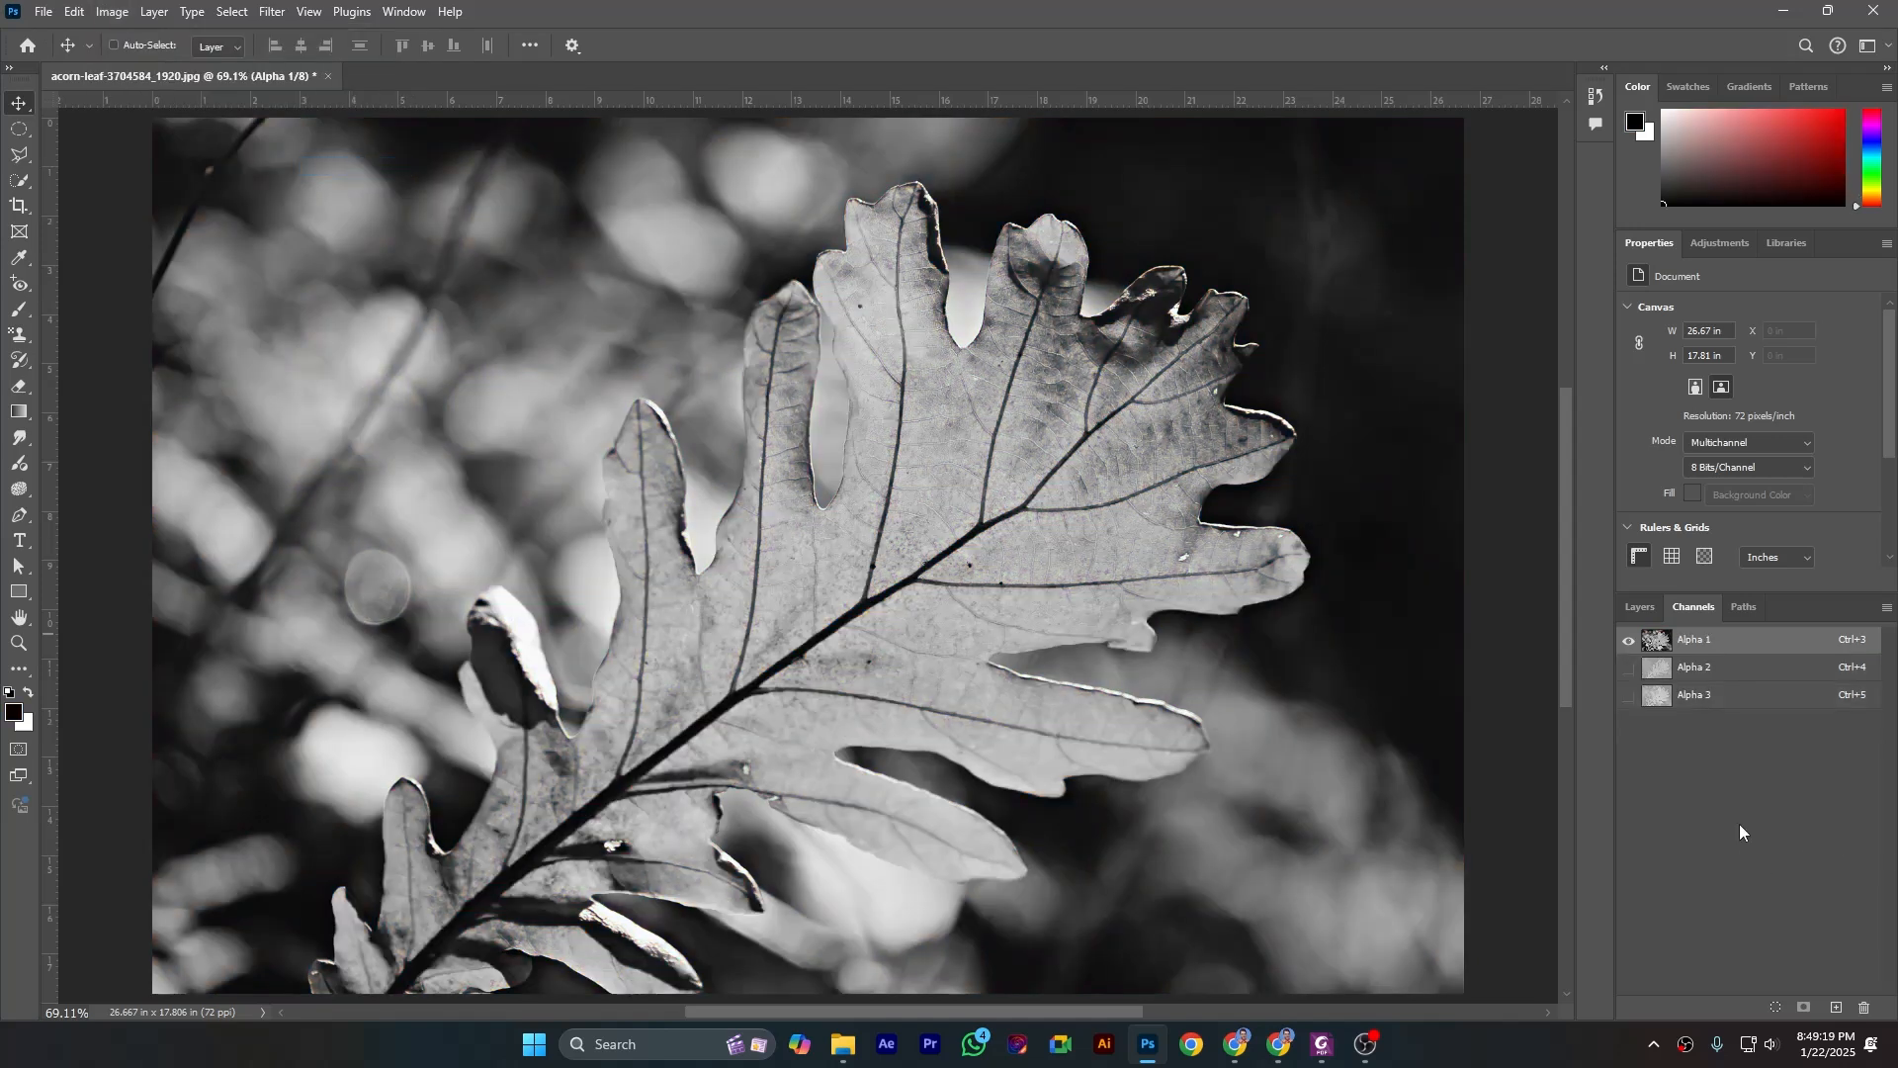
- Undo the Multichannel and Lab Color conversions to return the image to CMYK Color
click(111, 13)
mouse_move(112, 38)
click(80, 36)
click(74, 11)
click(81, 36)
- Convert the image from CMYK Color directly to Multichannel mode
click(74, 11)
mouse_move(96, 19)
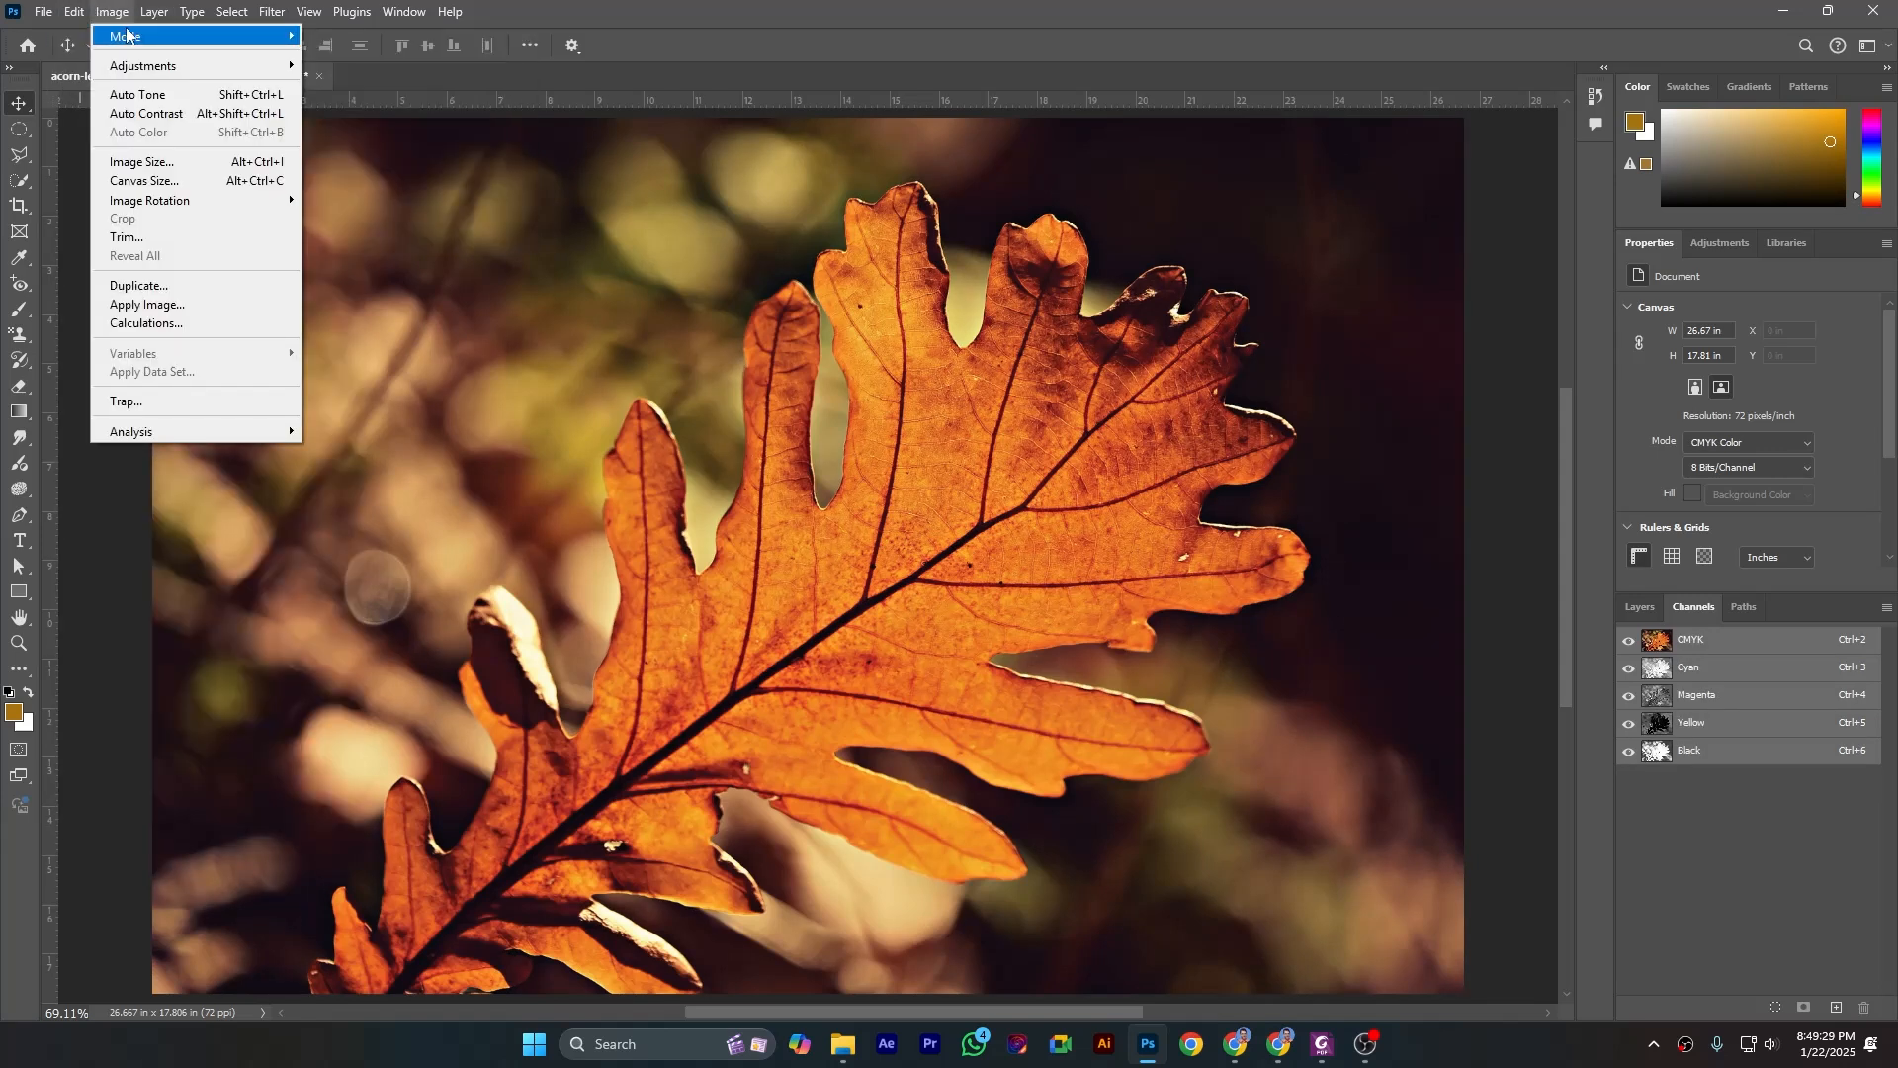
mouse_move(148, 37)
click(368, 170)
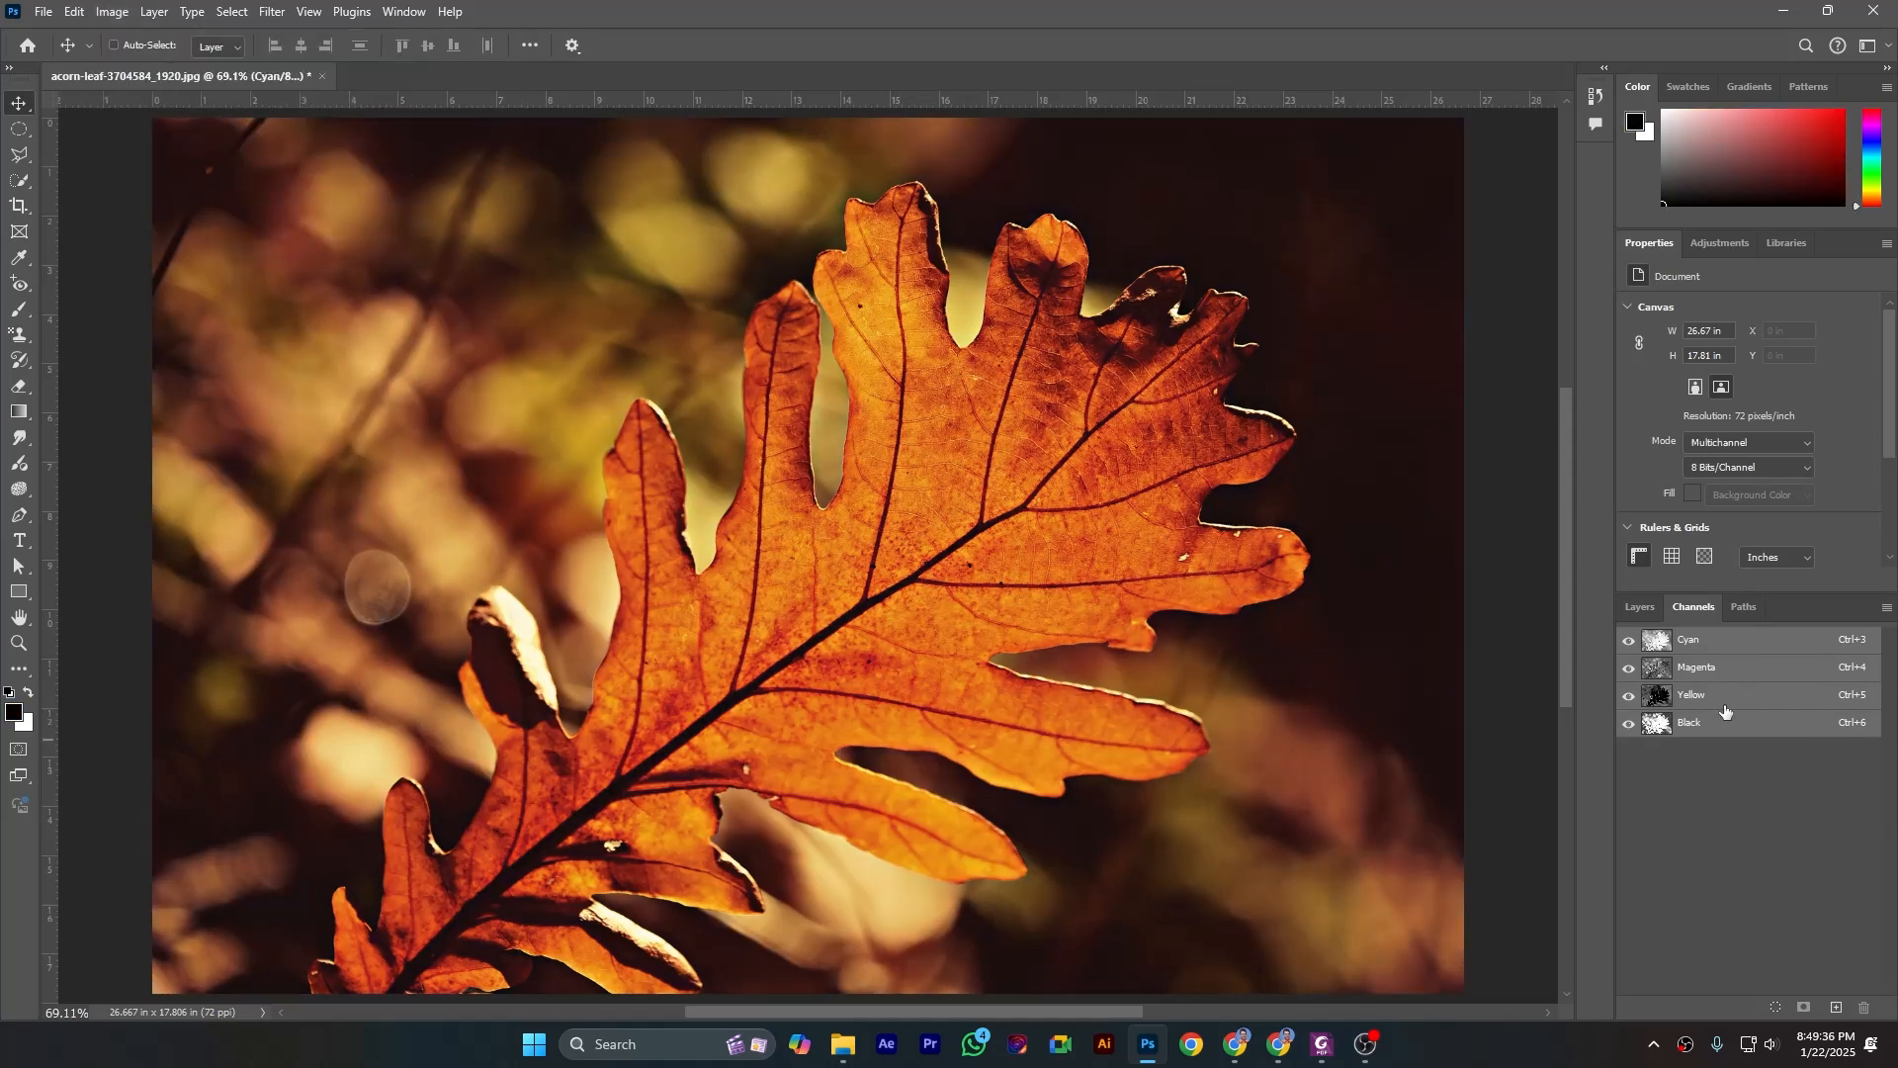
- Hide the Cyan, Magenta and Yellow channels to view Black alone, and show all three again
click(1629, 642)
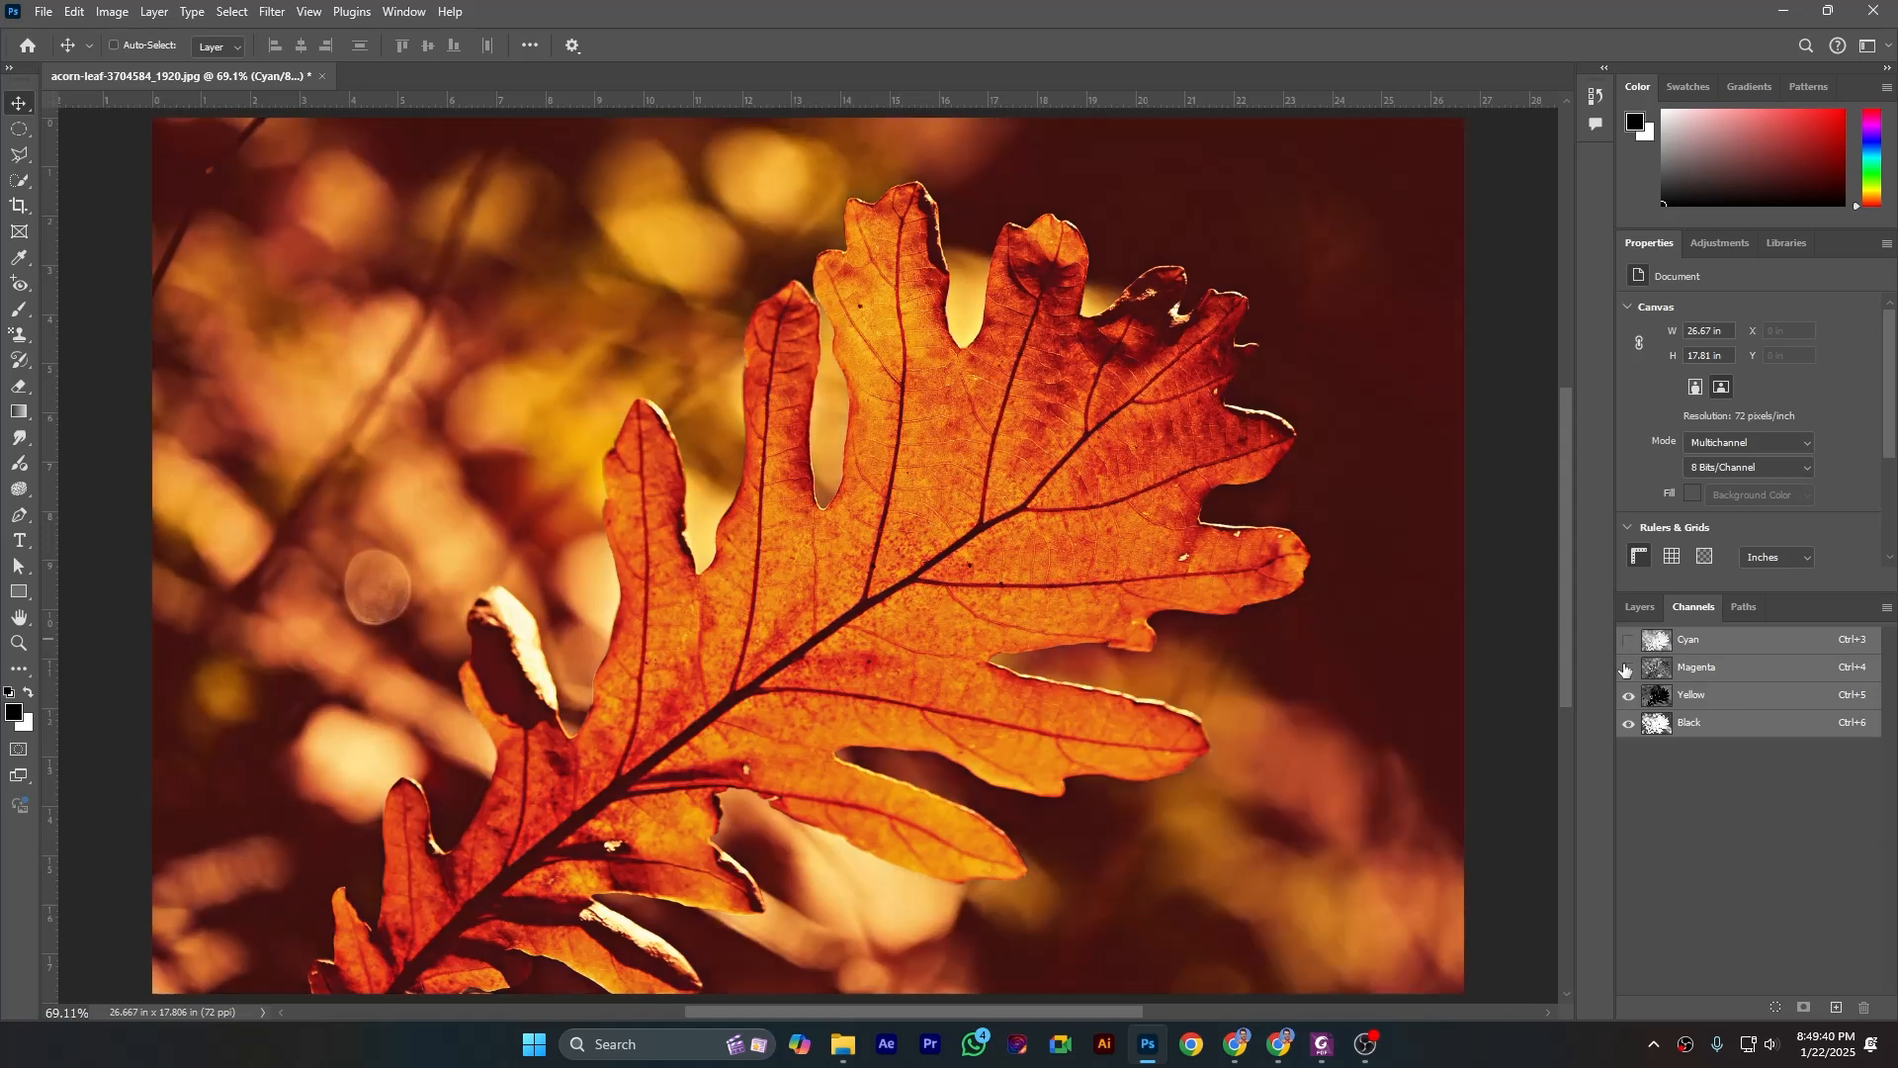
click(1629, 669)
click(1630, 697)
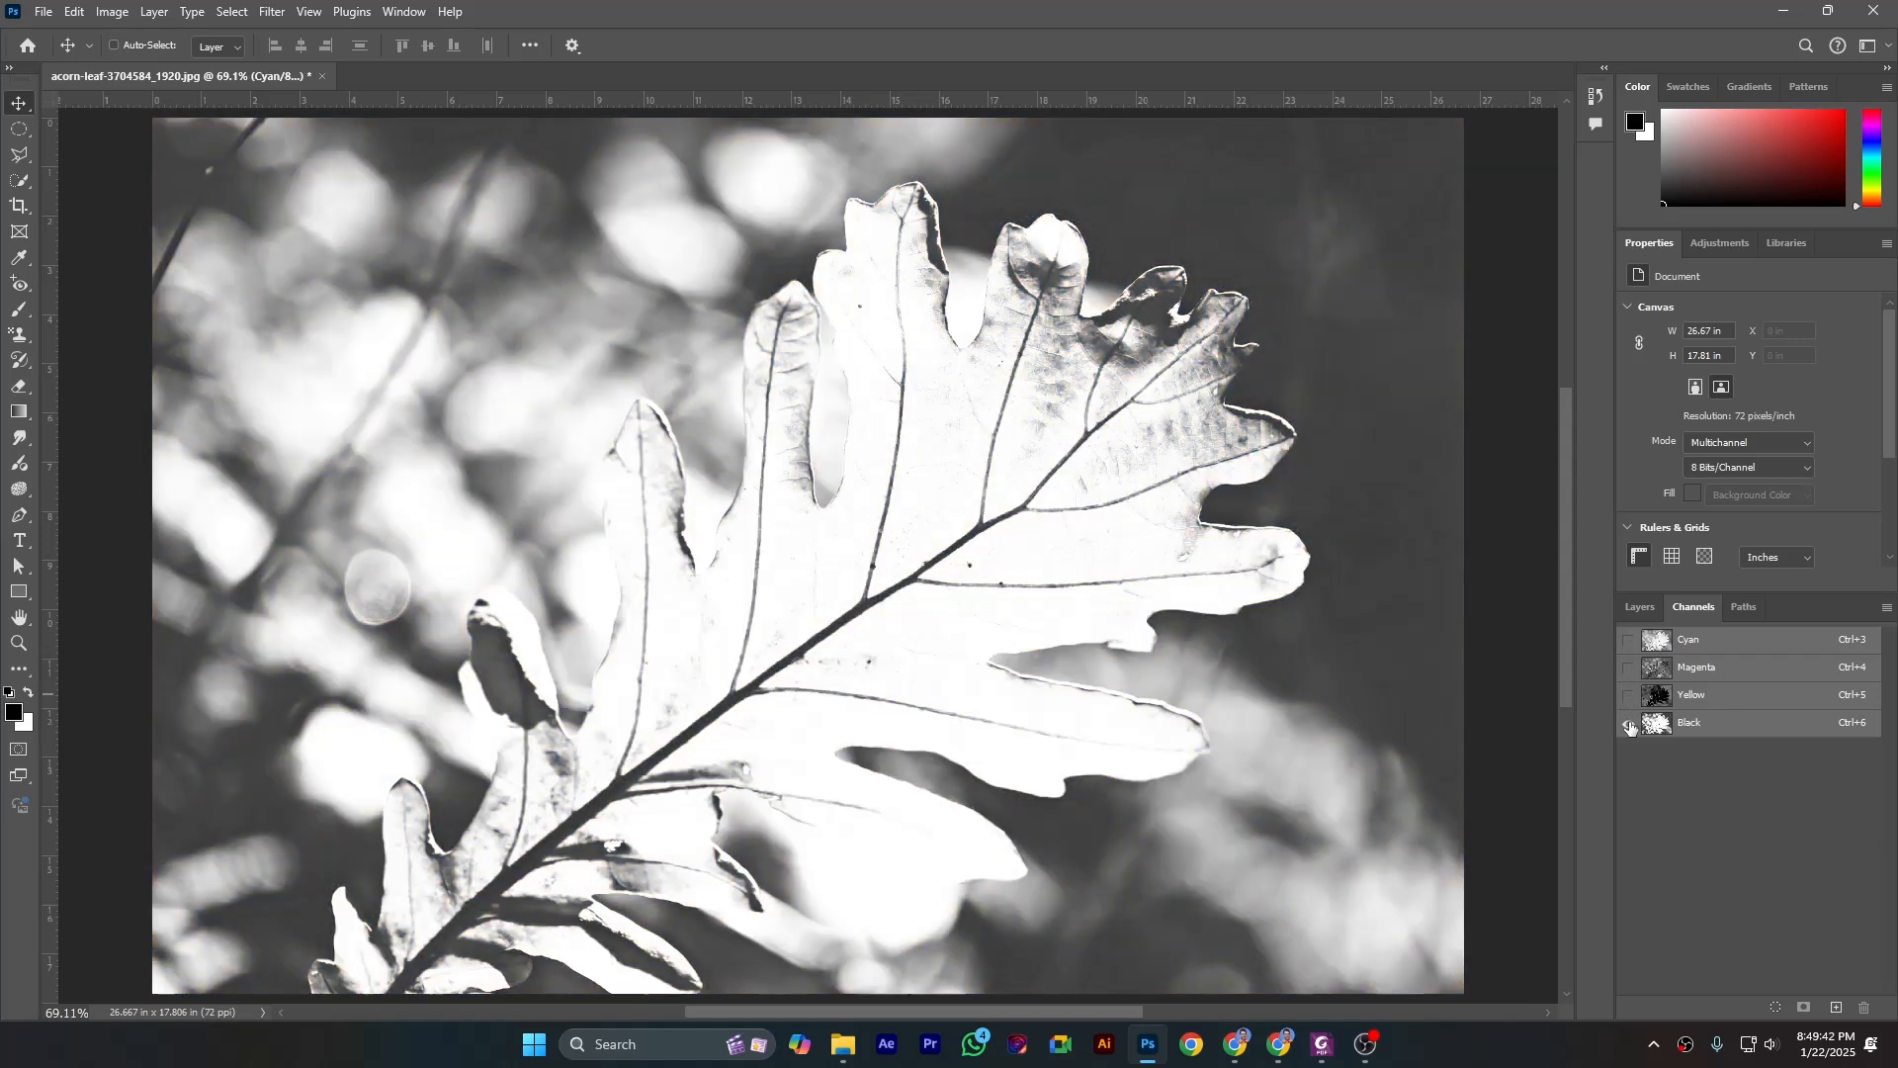
click(1628, 695)
click(1628, 668)
click(1628, 640)
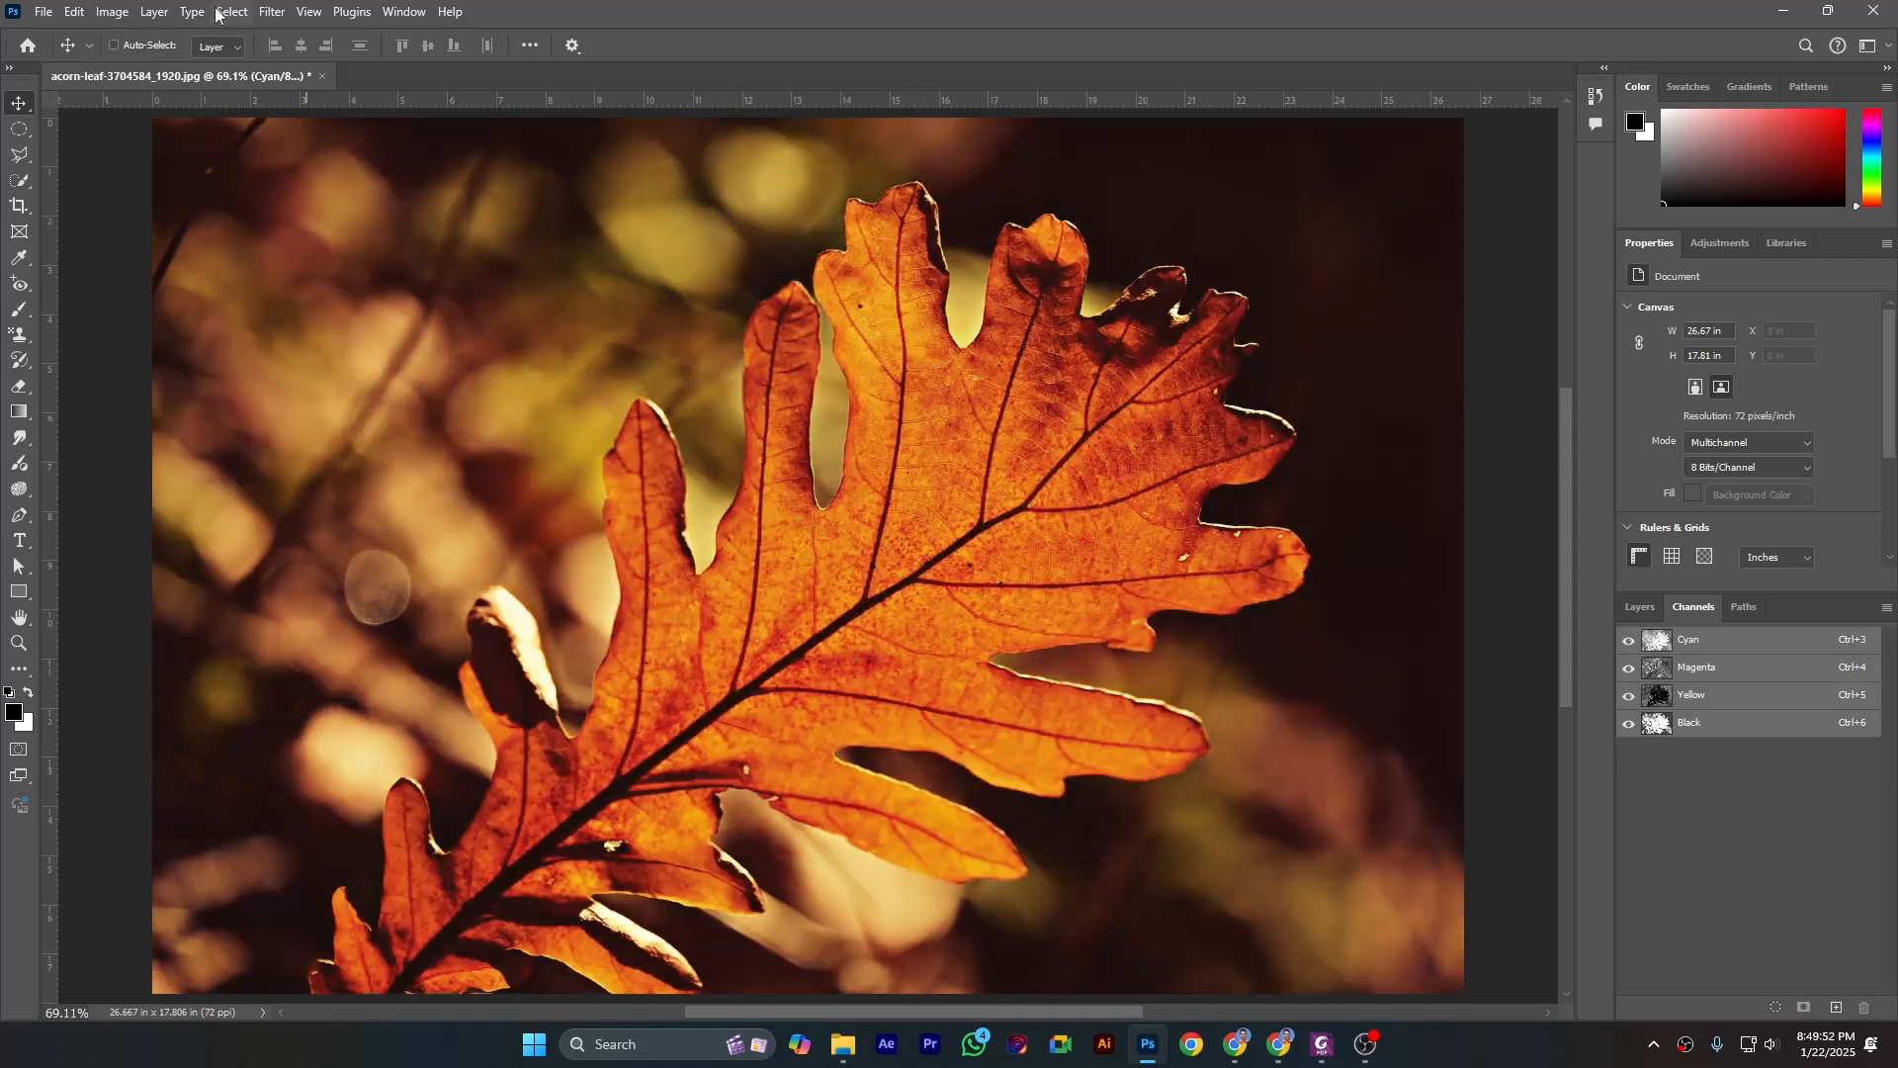
- Undo the Multichannel and CMYK Color conversions to return the image to RGB Color
click(79, 12)
click(88, 36)
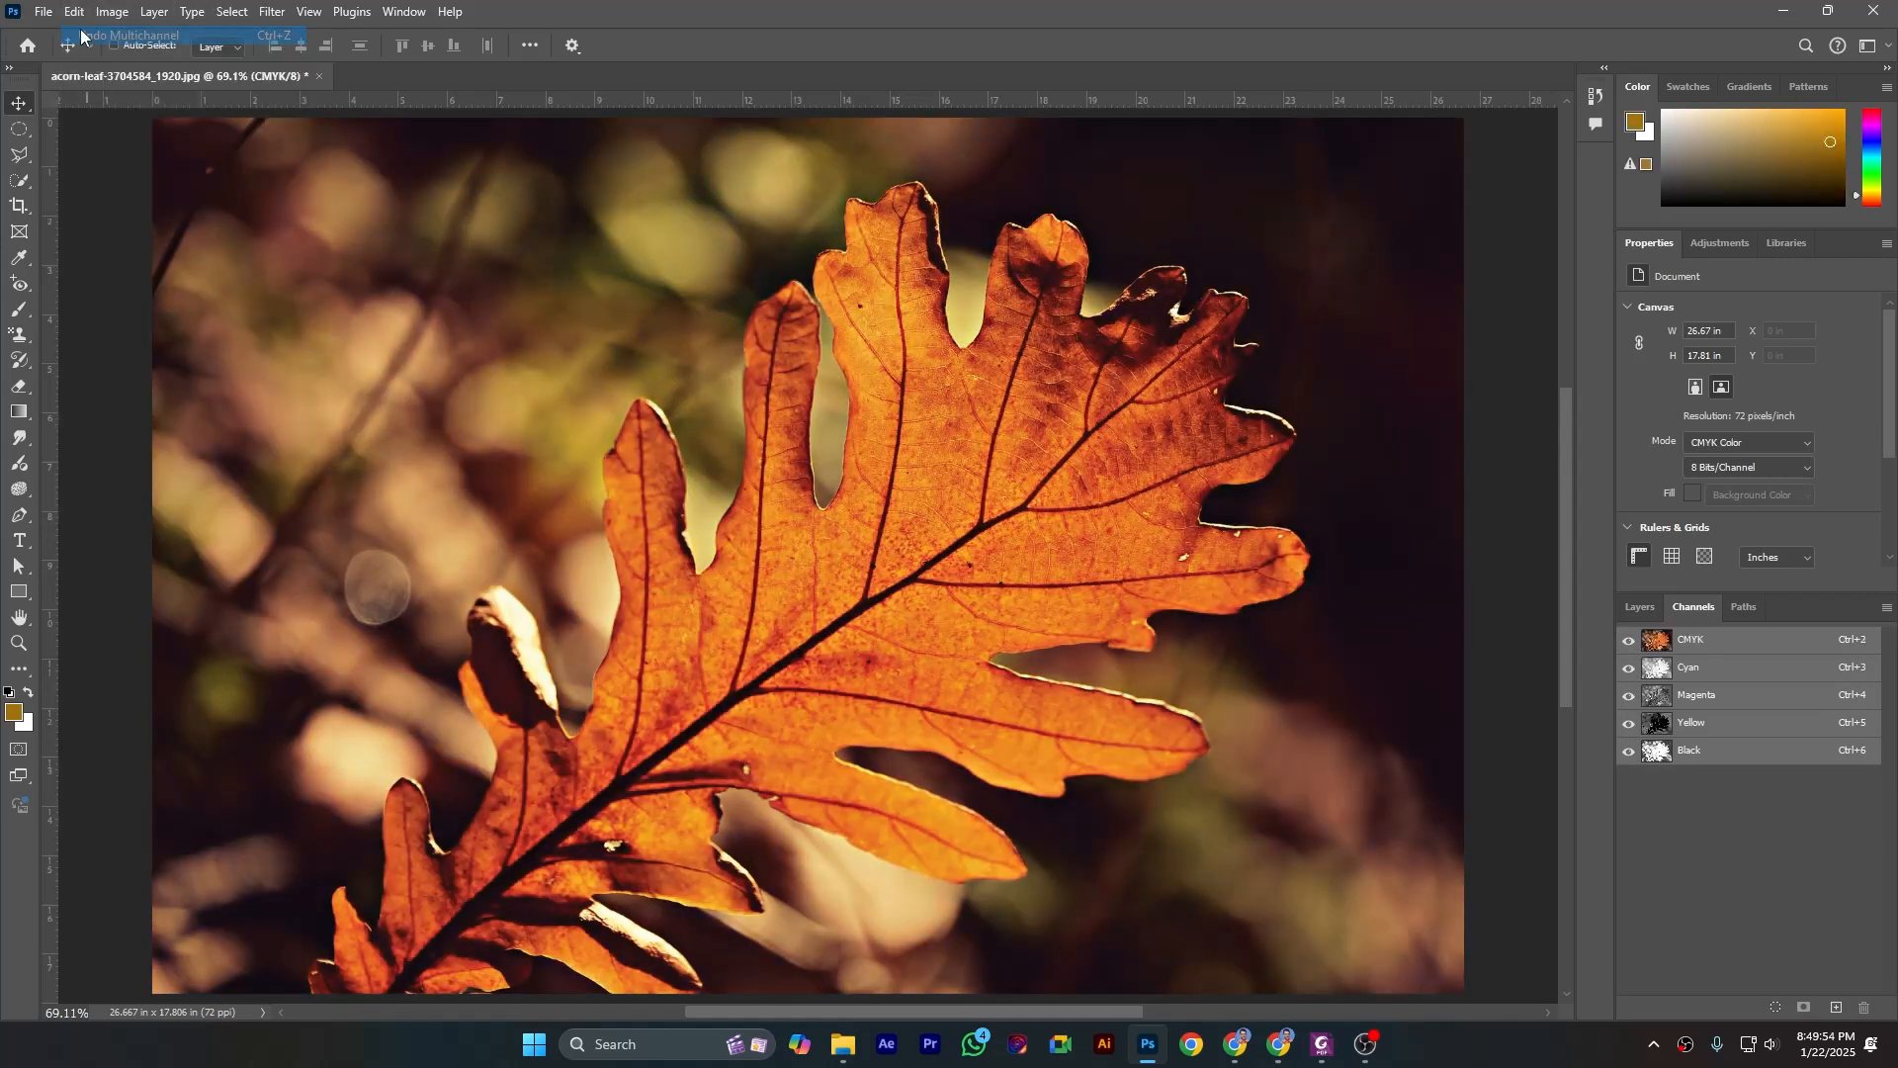
click(75, 12)
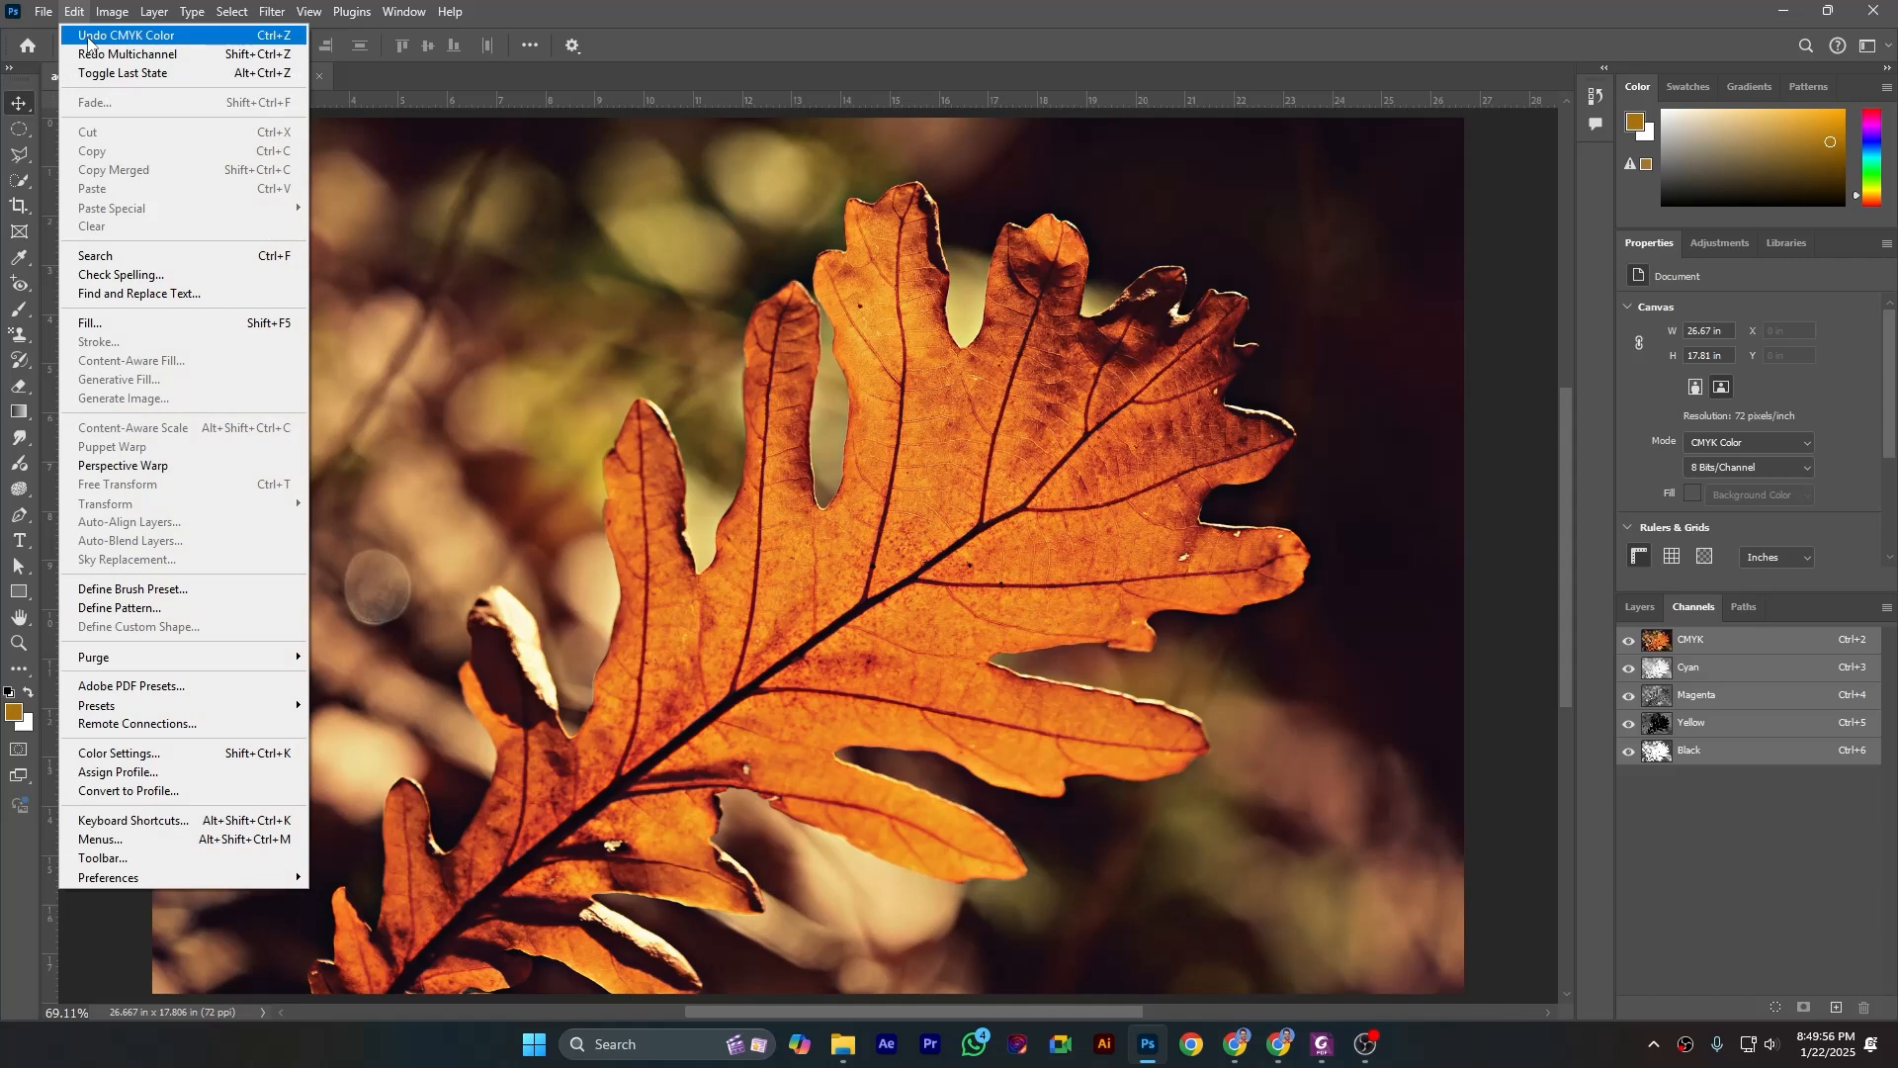
click(88, 36)
- Convert the RGB leaf image to Grayscale mode, discarding its color information
click(106, 13)
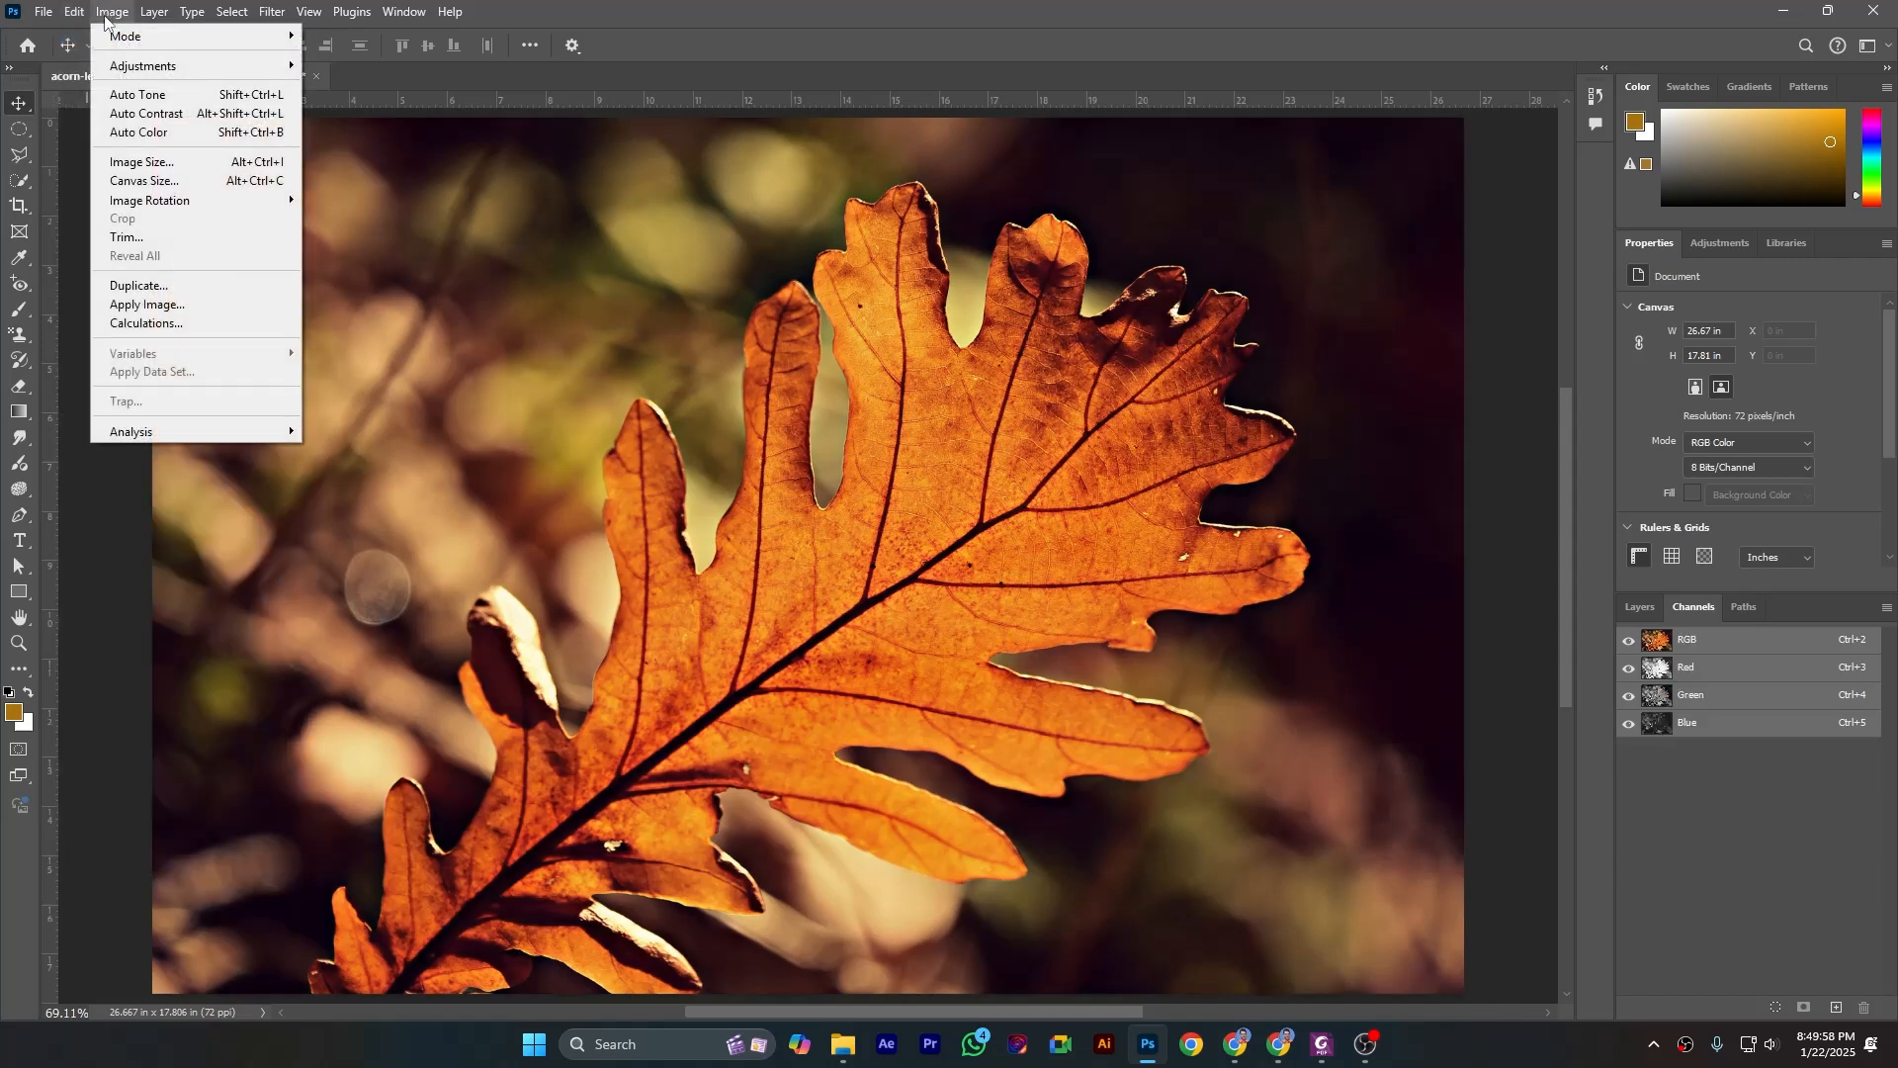
mouse_move(247, 36)
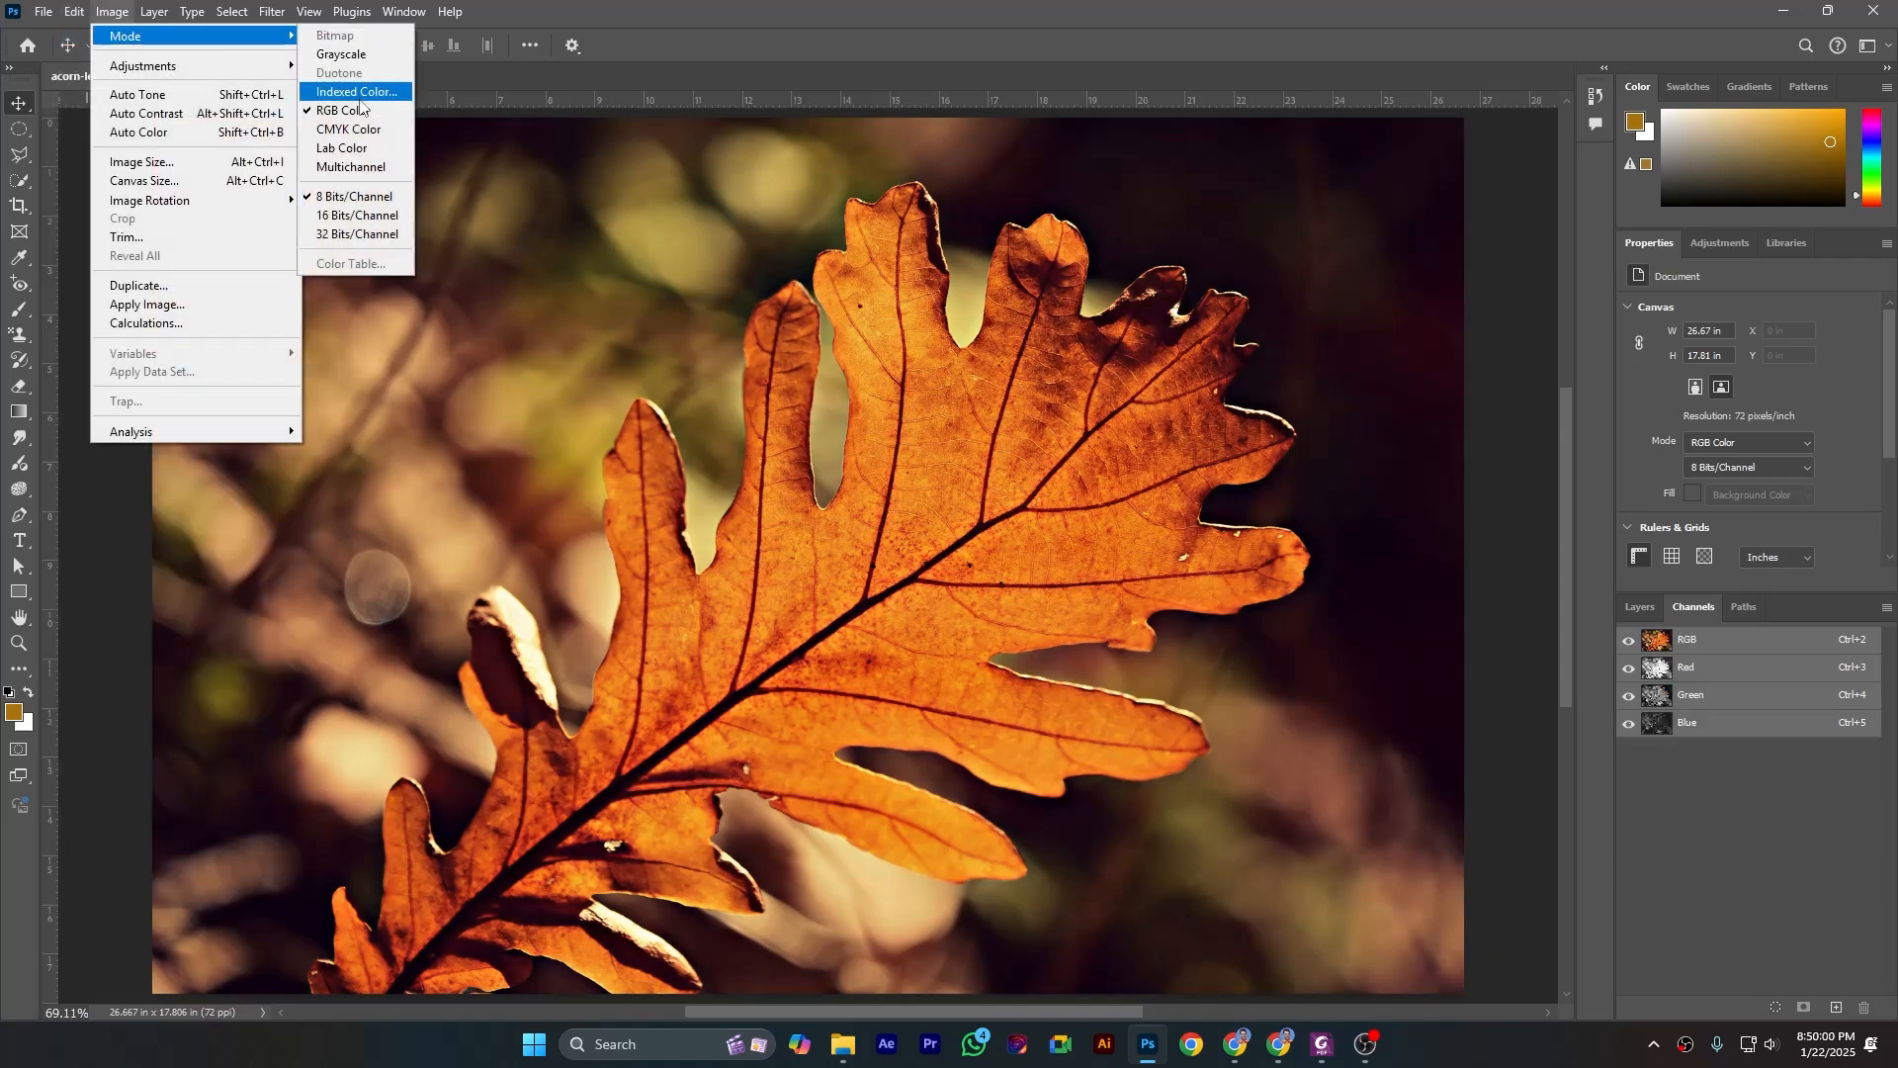
click(360, 57)
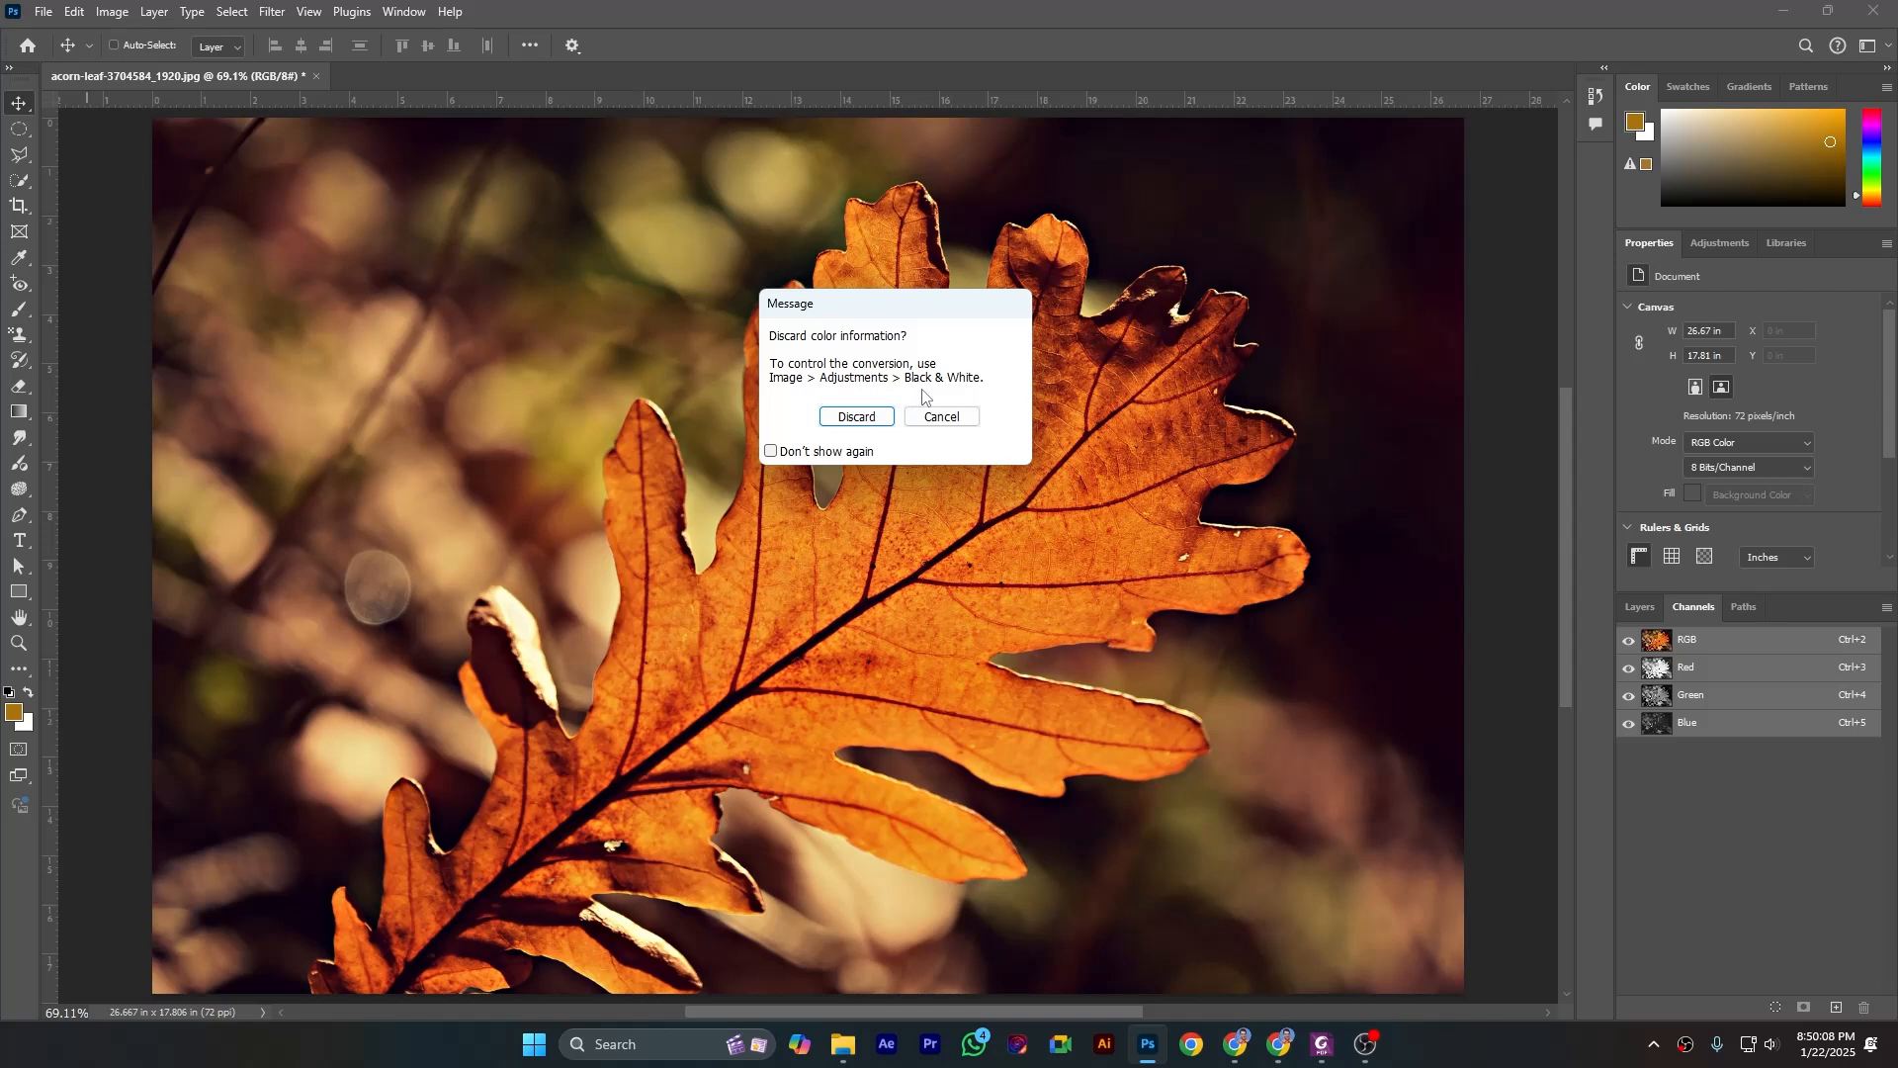
click(863, 423)
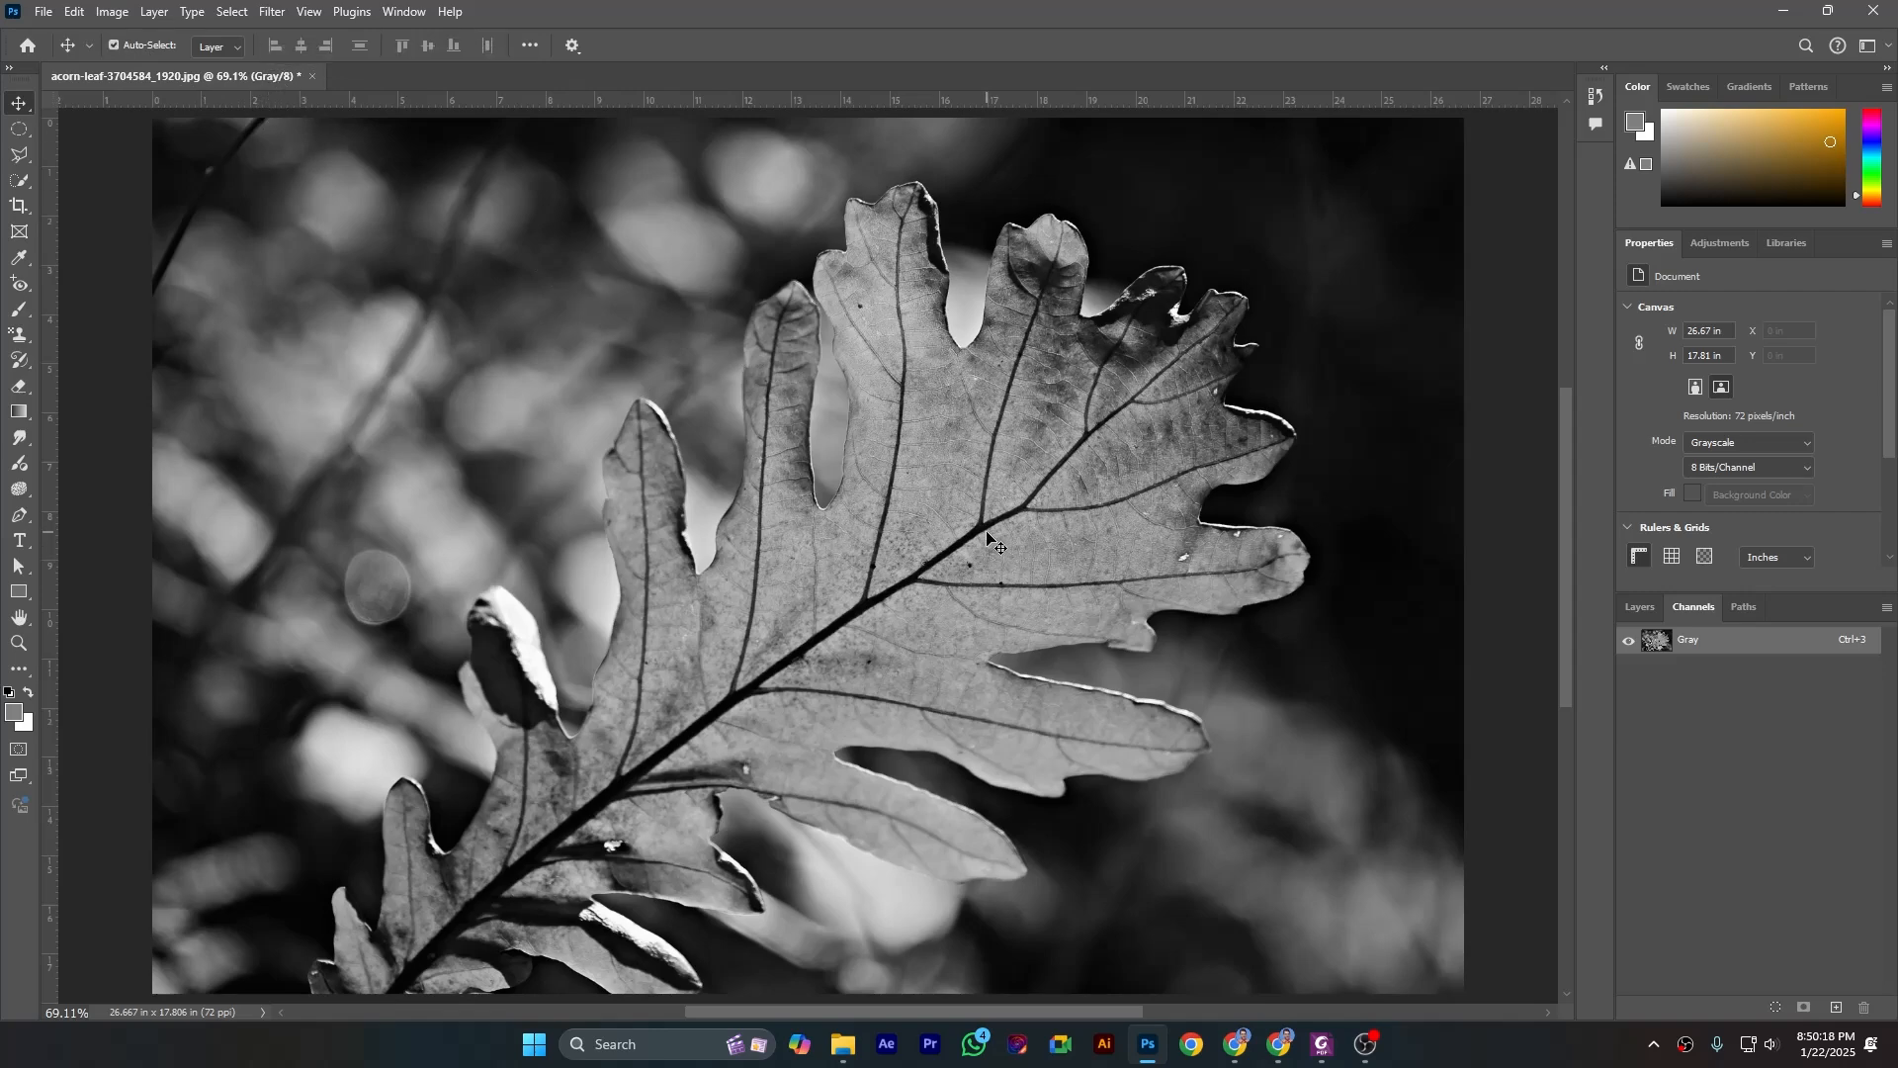
- Examine the individual gray pixels of the leaf at 12800% and fit the whole image back in view
scroll(987, 537, up, 15)
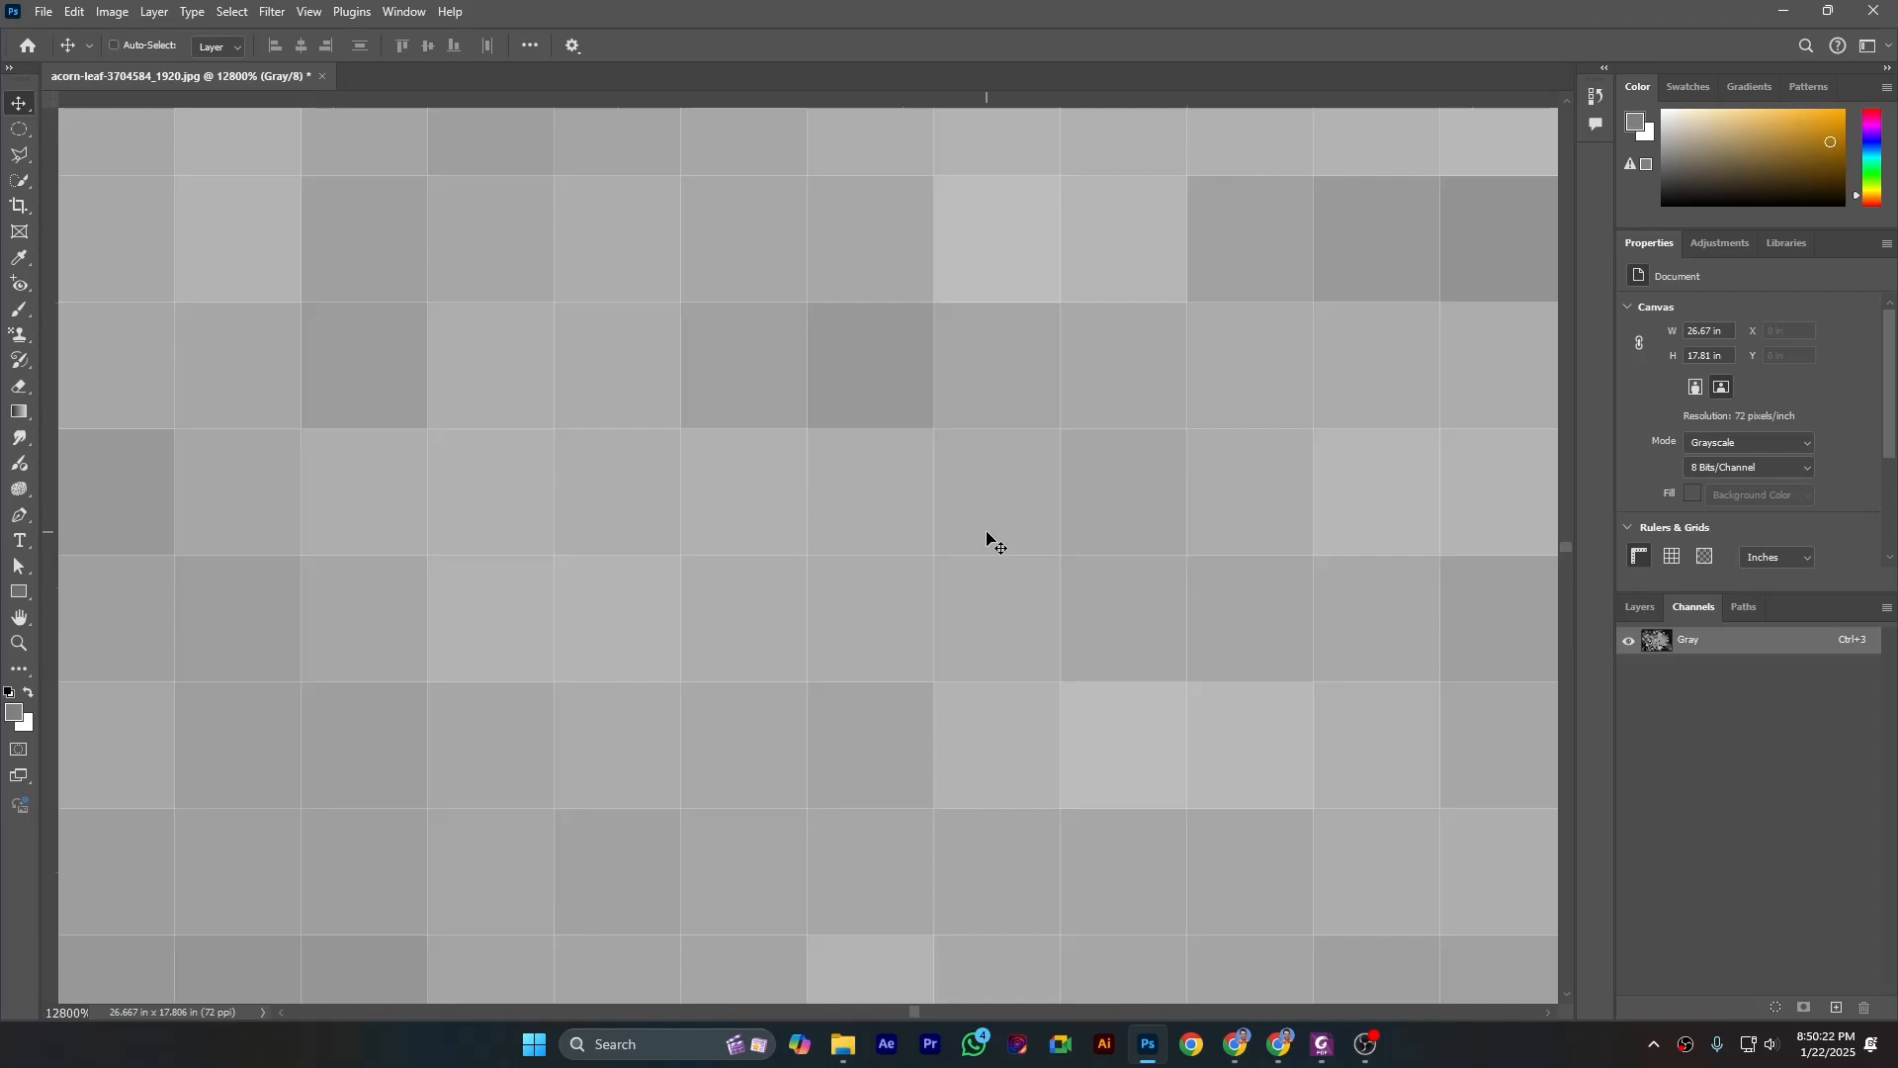
scroll(939, 529, down, 3)
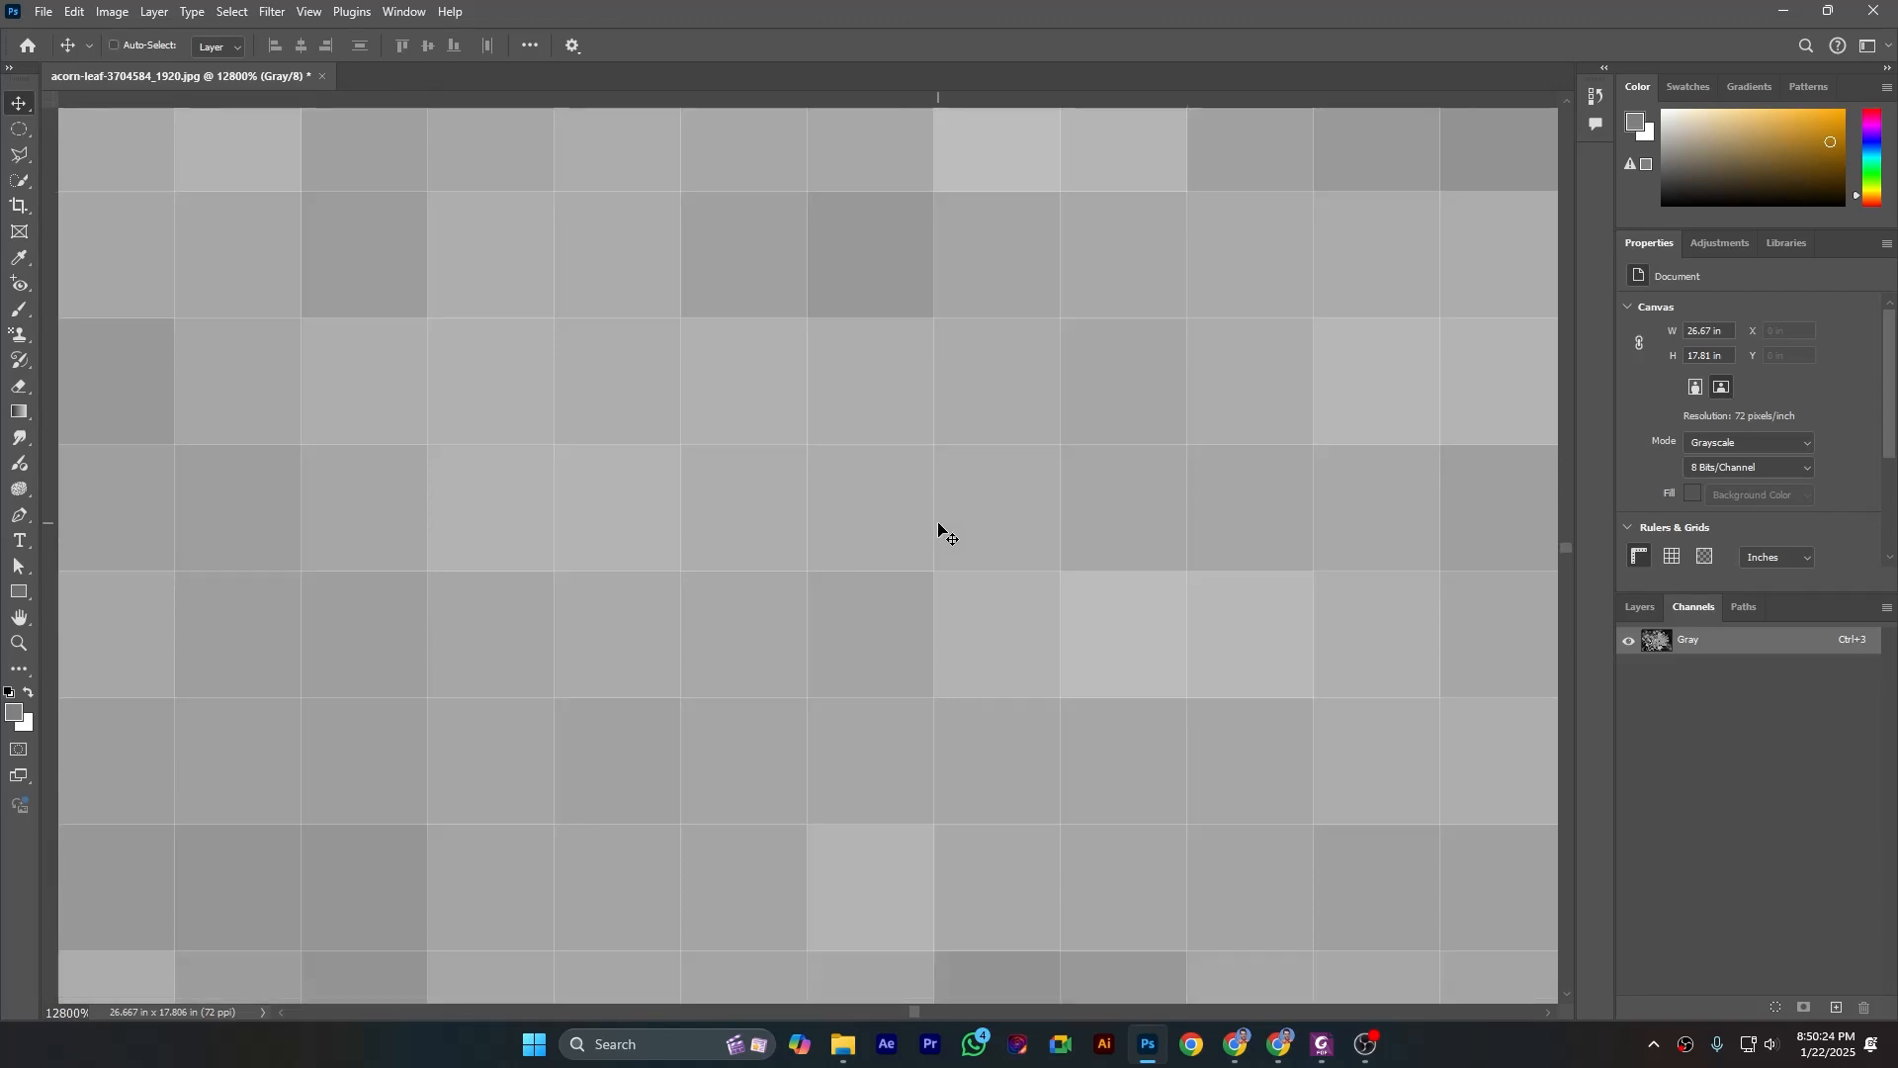
scroll(940, 534, down, 3)
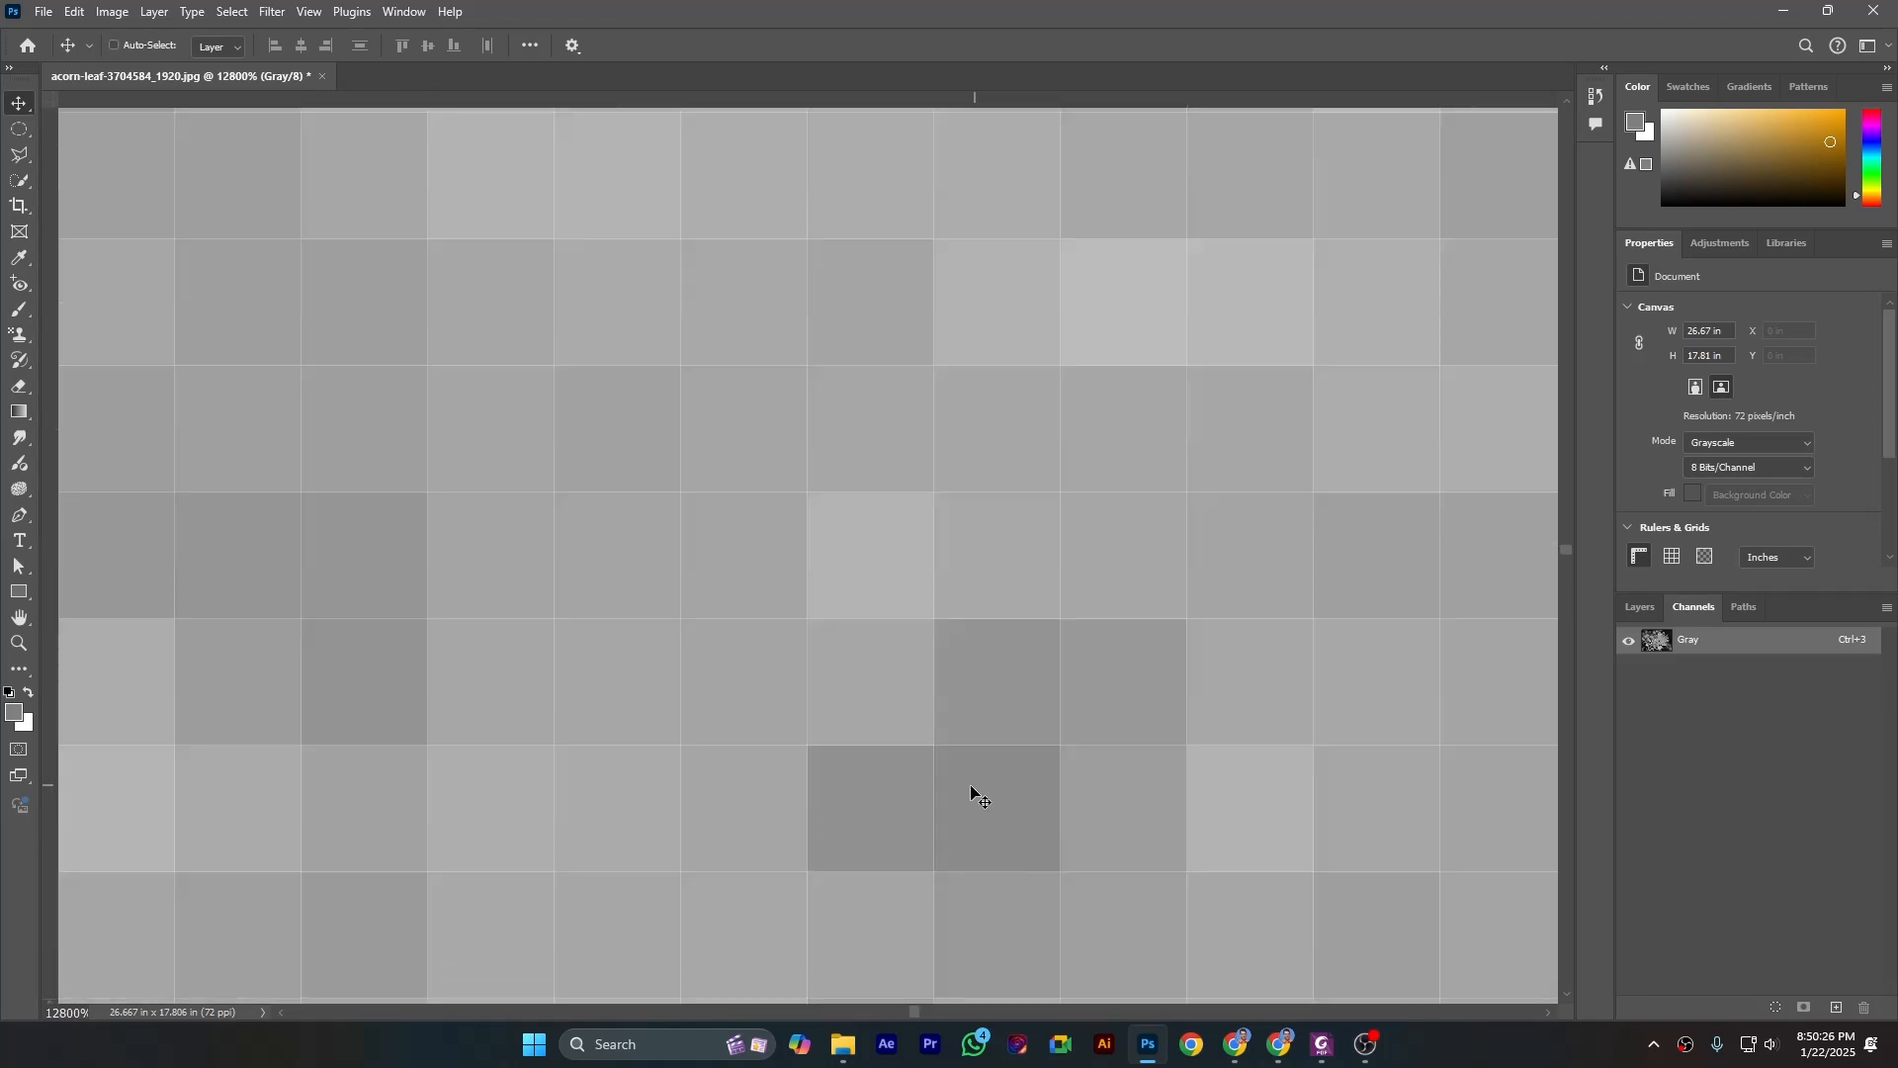
key(ctrl+0)
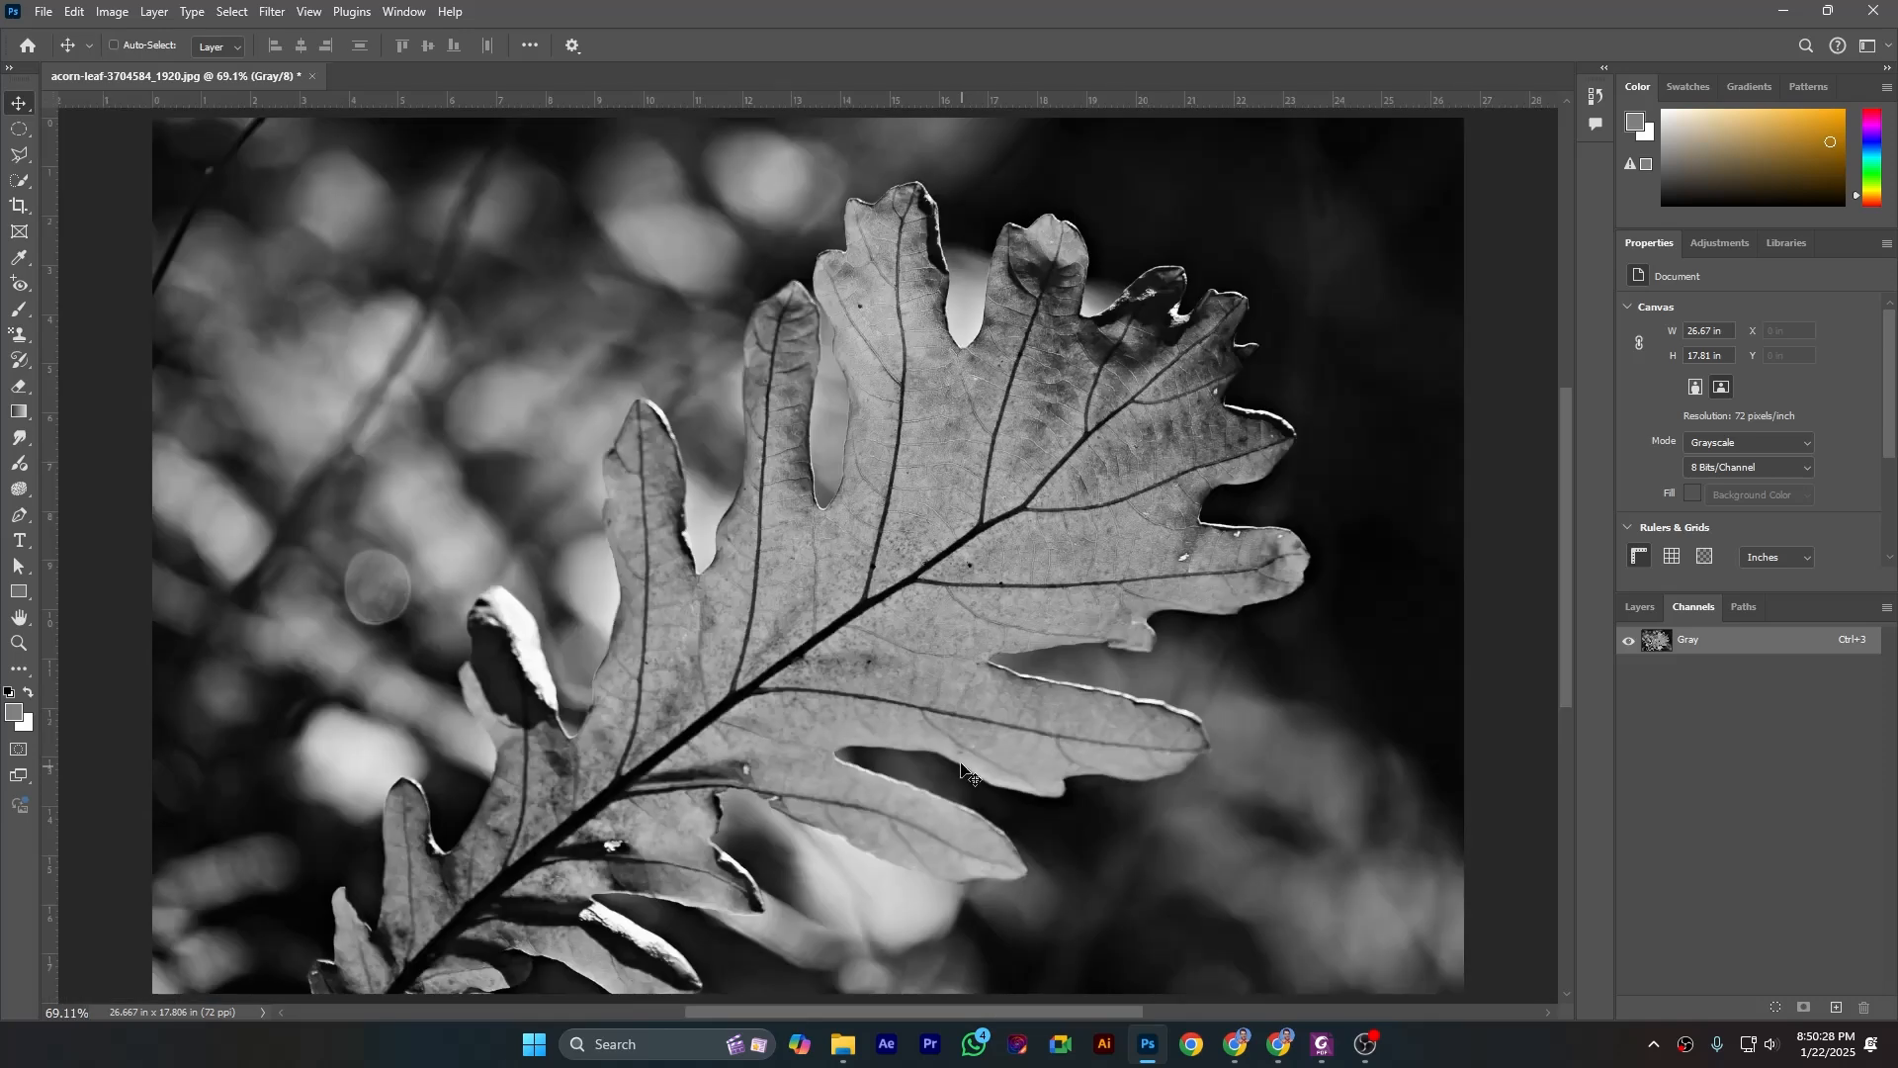
- Convert the grayscale image to Bitmap mode at 72 pixels/inch output using the Diffusion Dither method
click(112, 12)
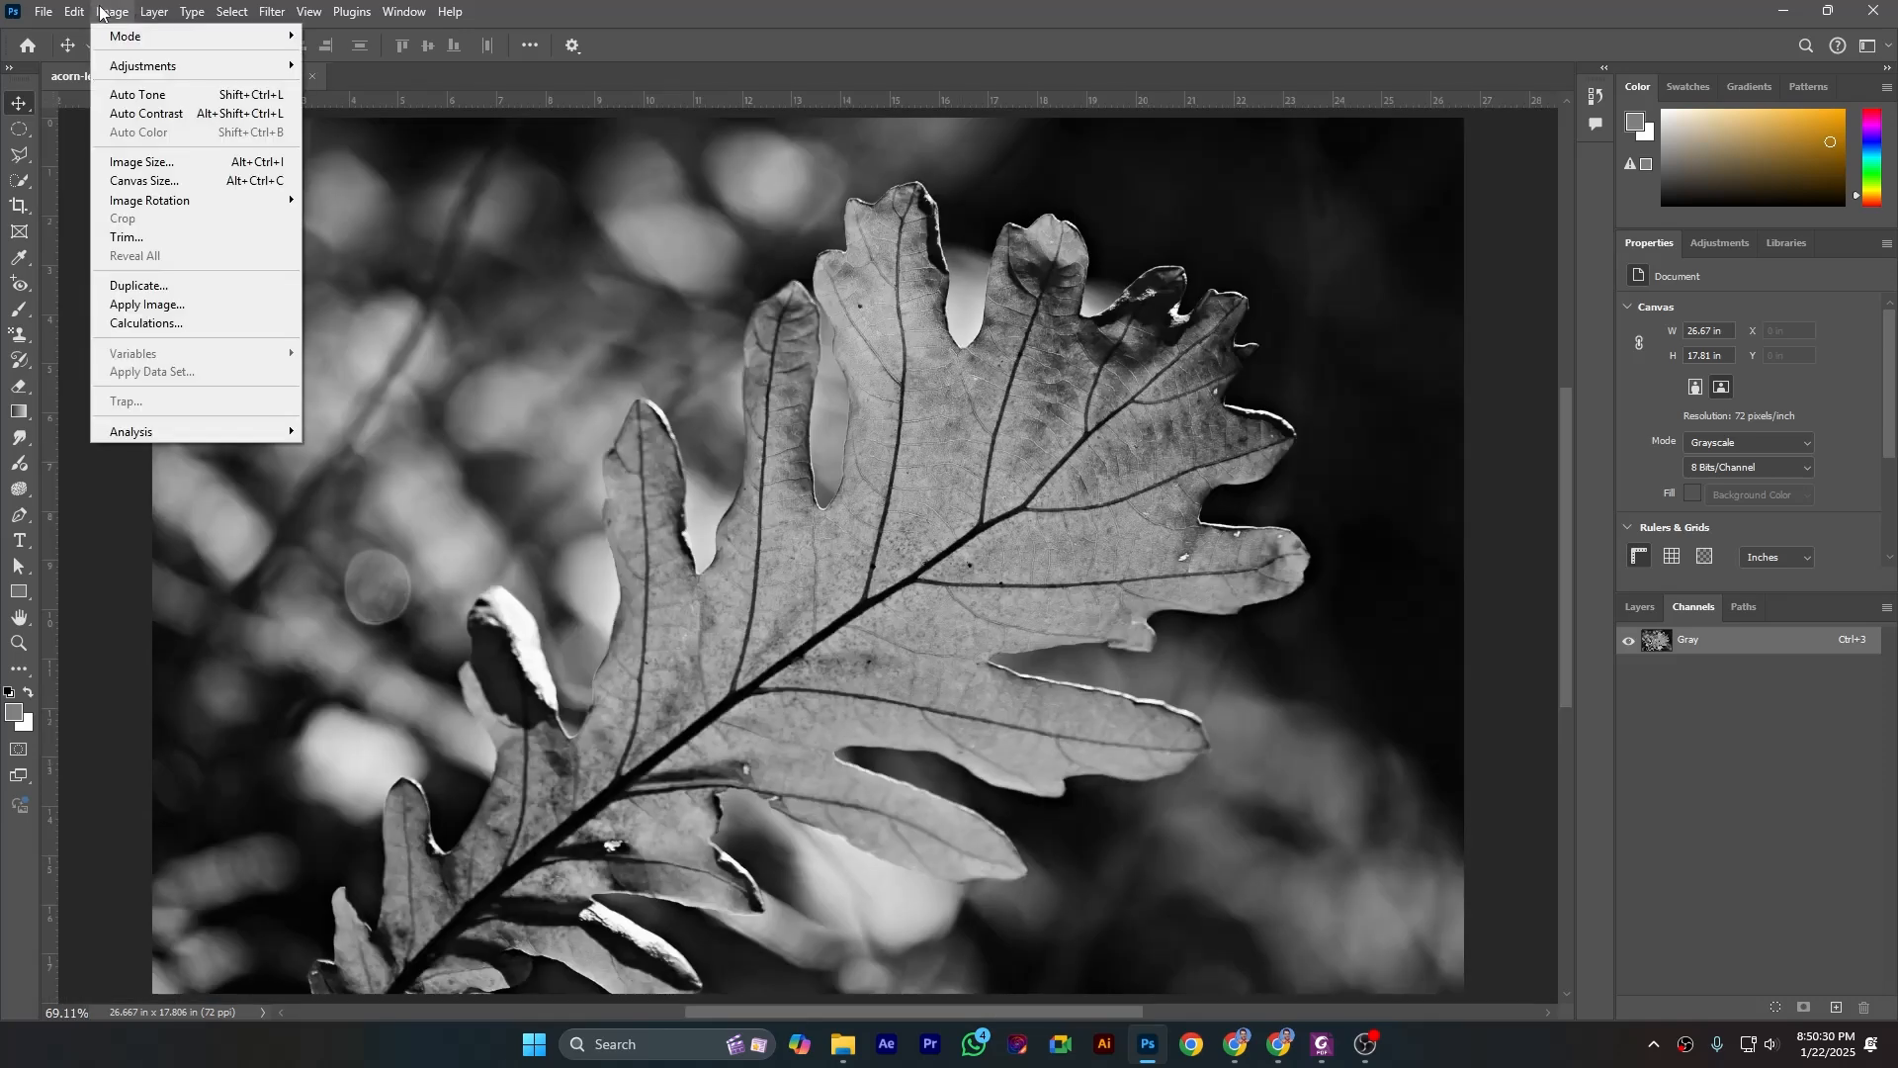
mouse_move(263, 50)
click(339, 36)
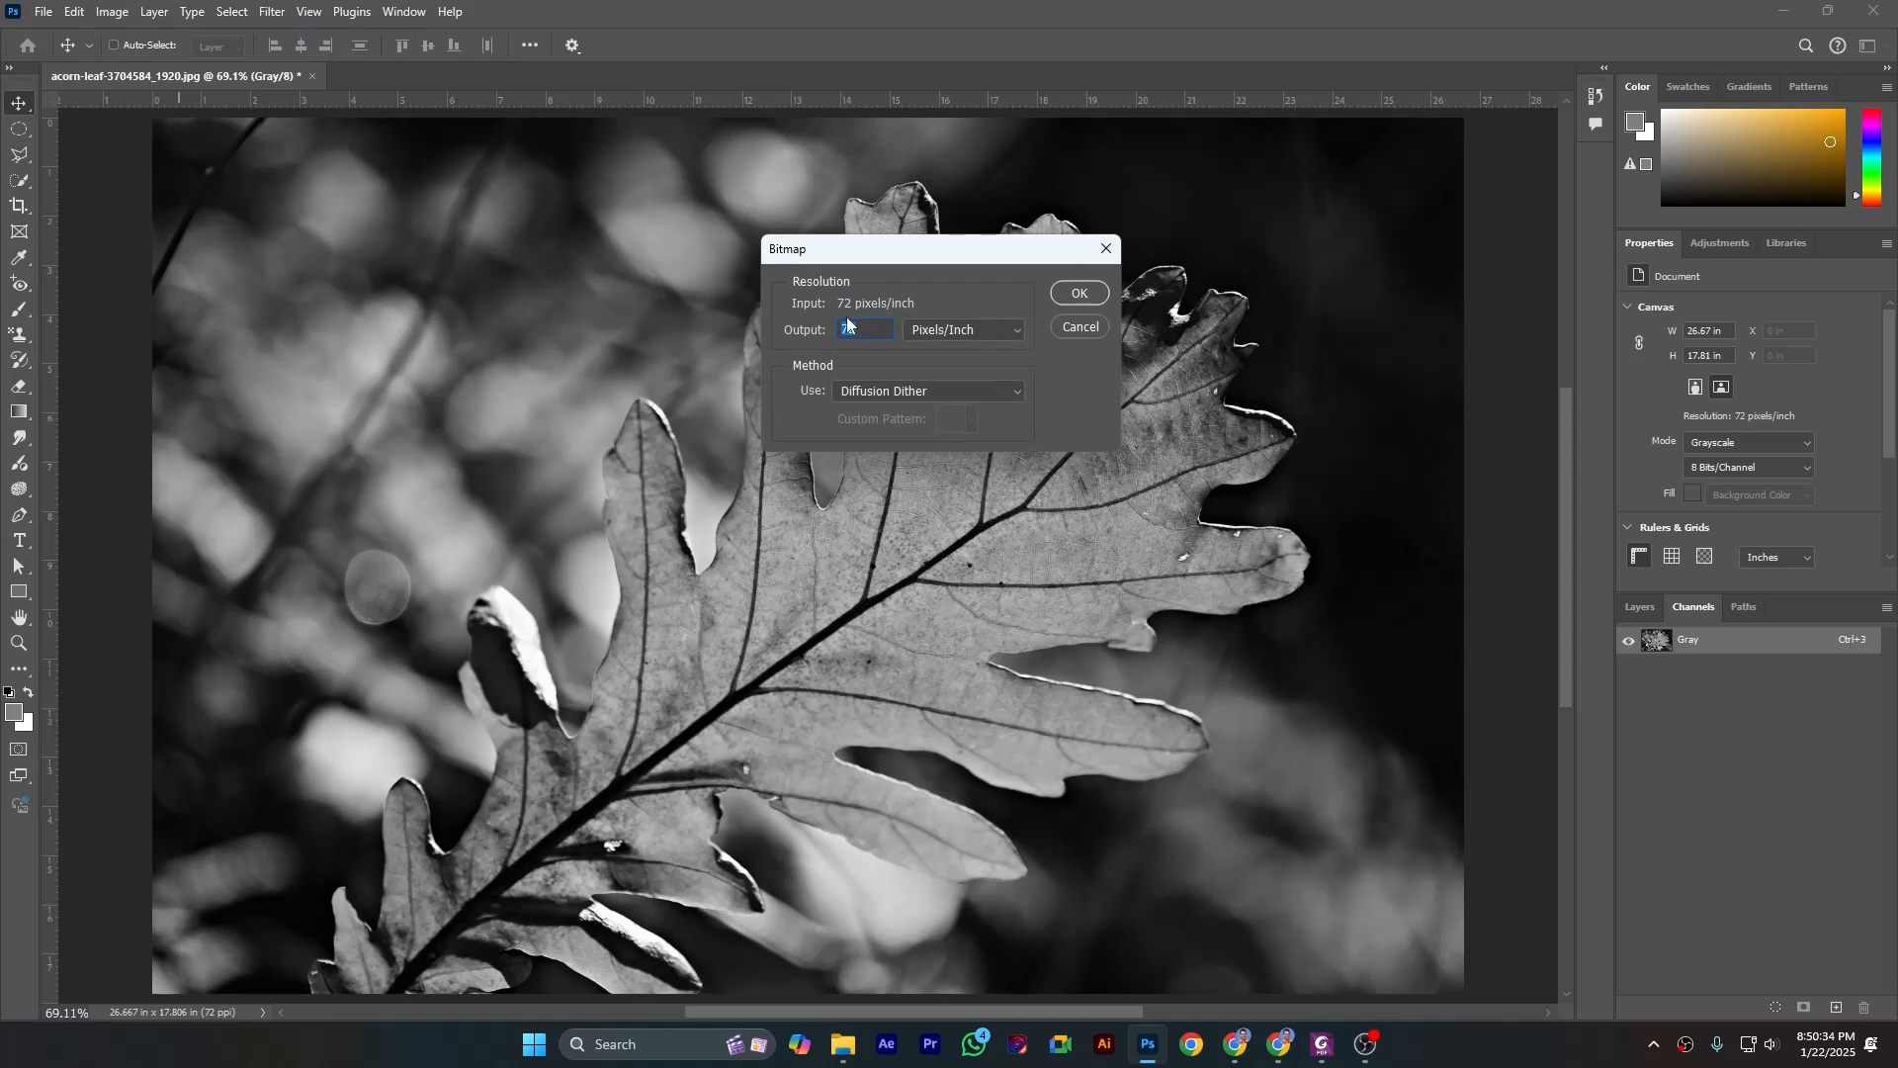
click(867, 393)
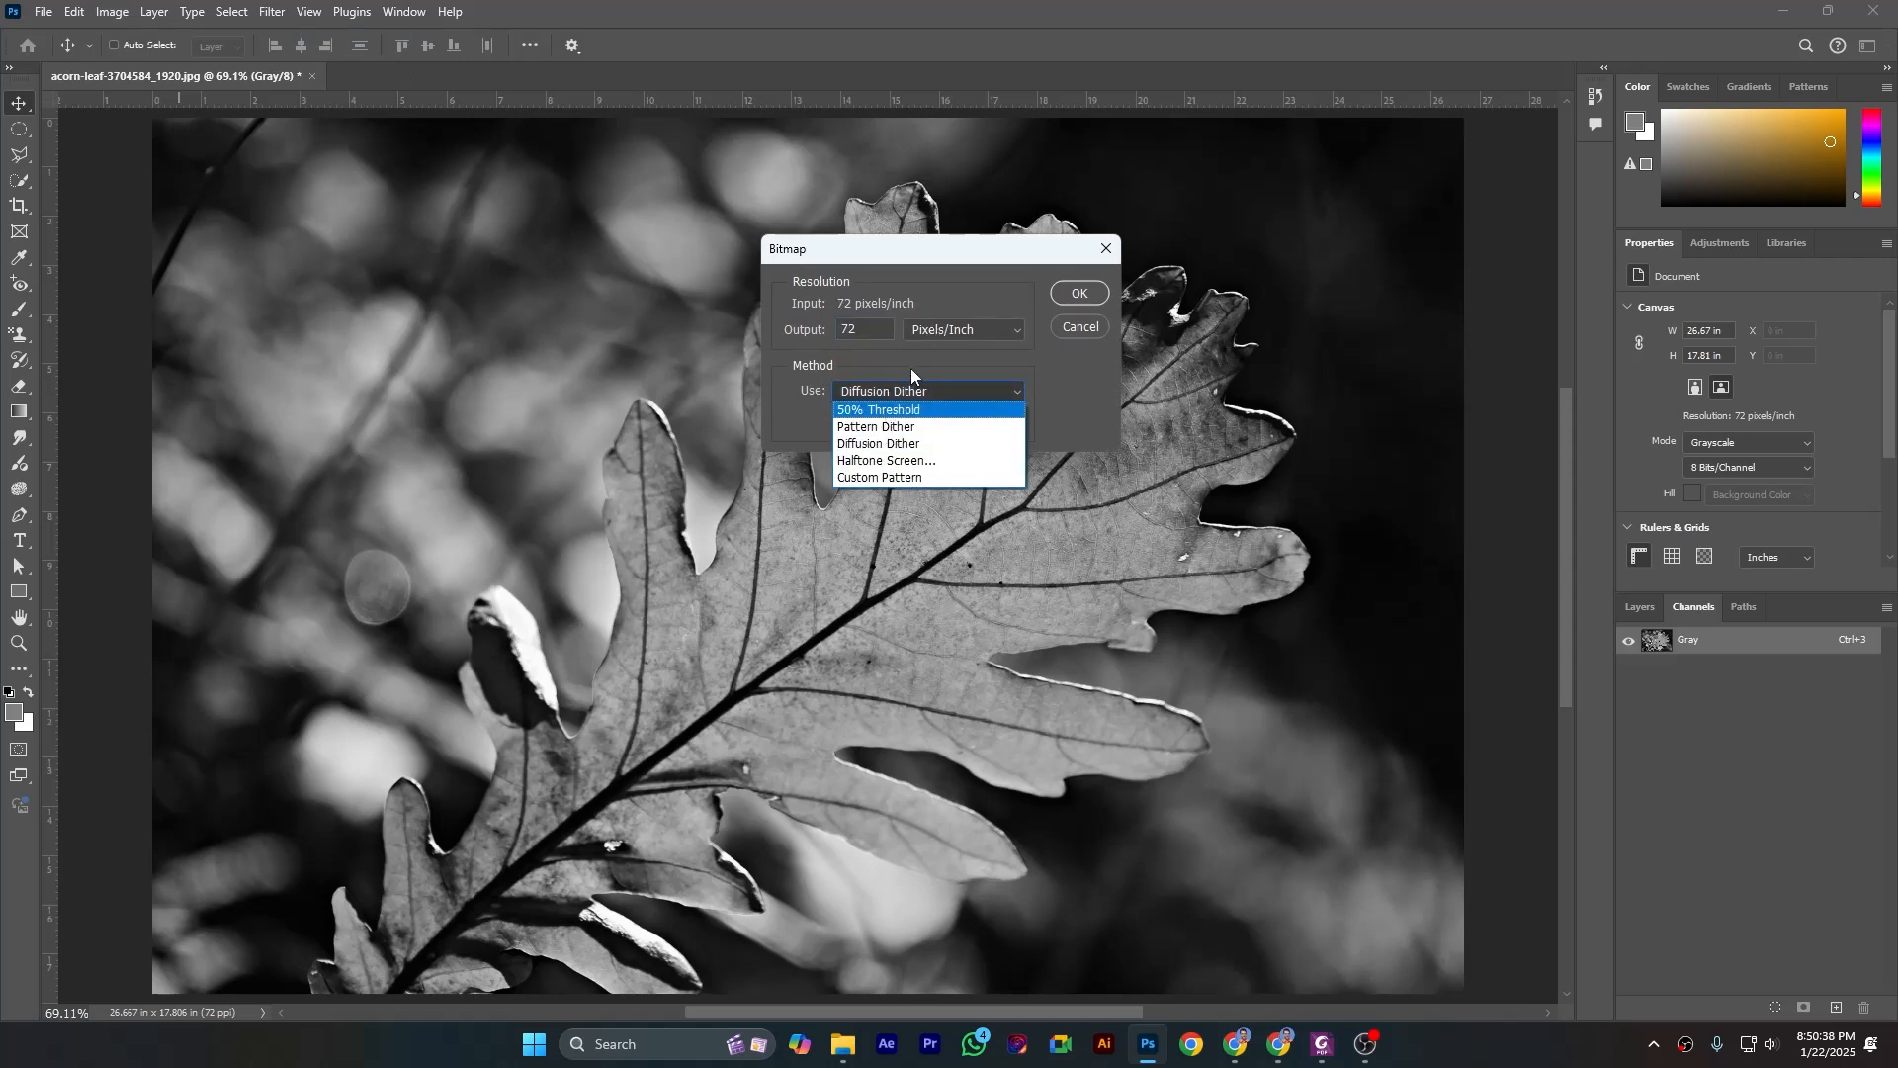
click(918, 390)
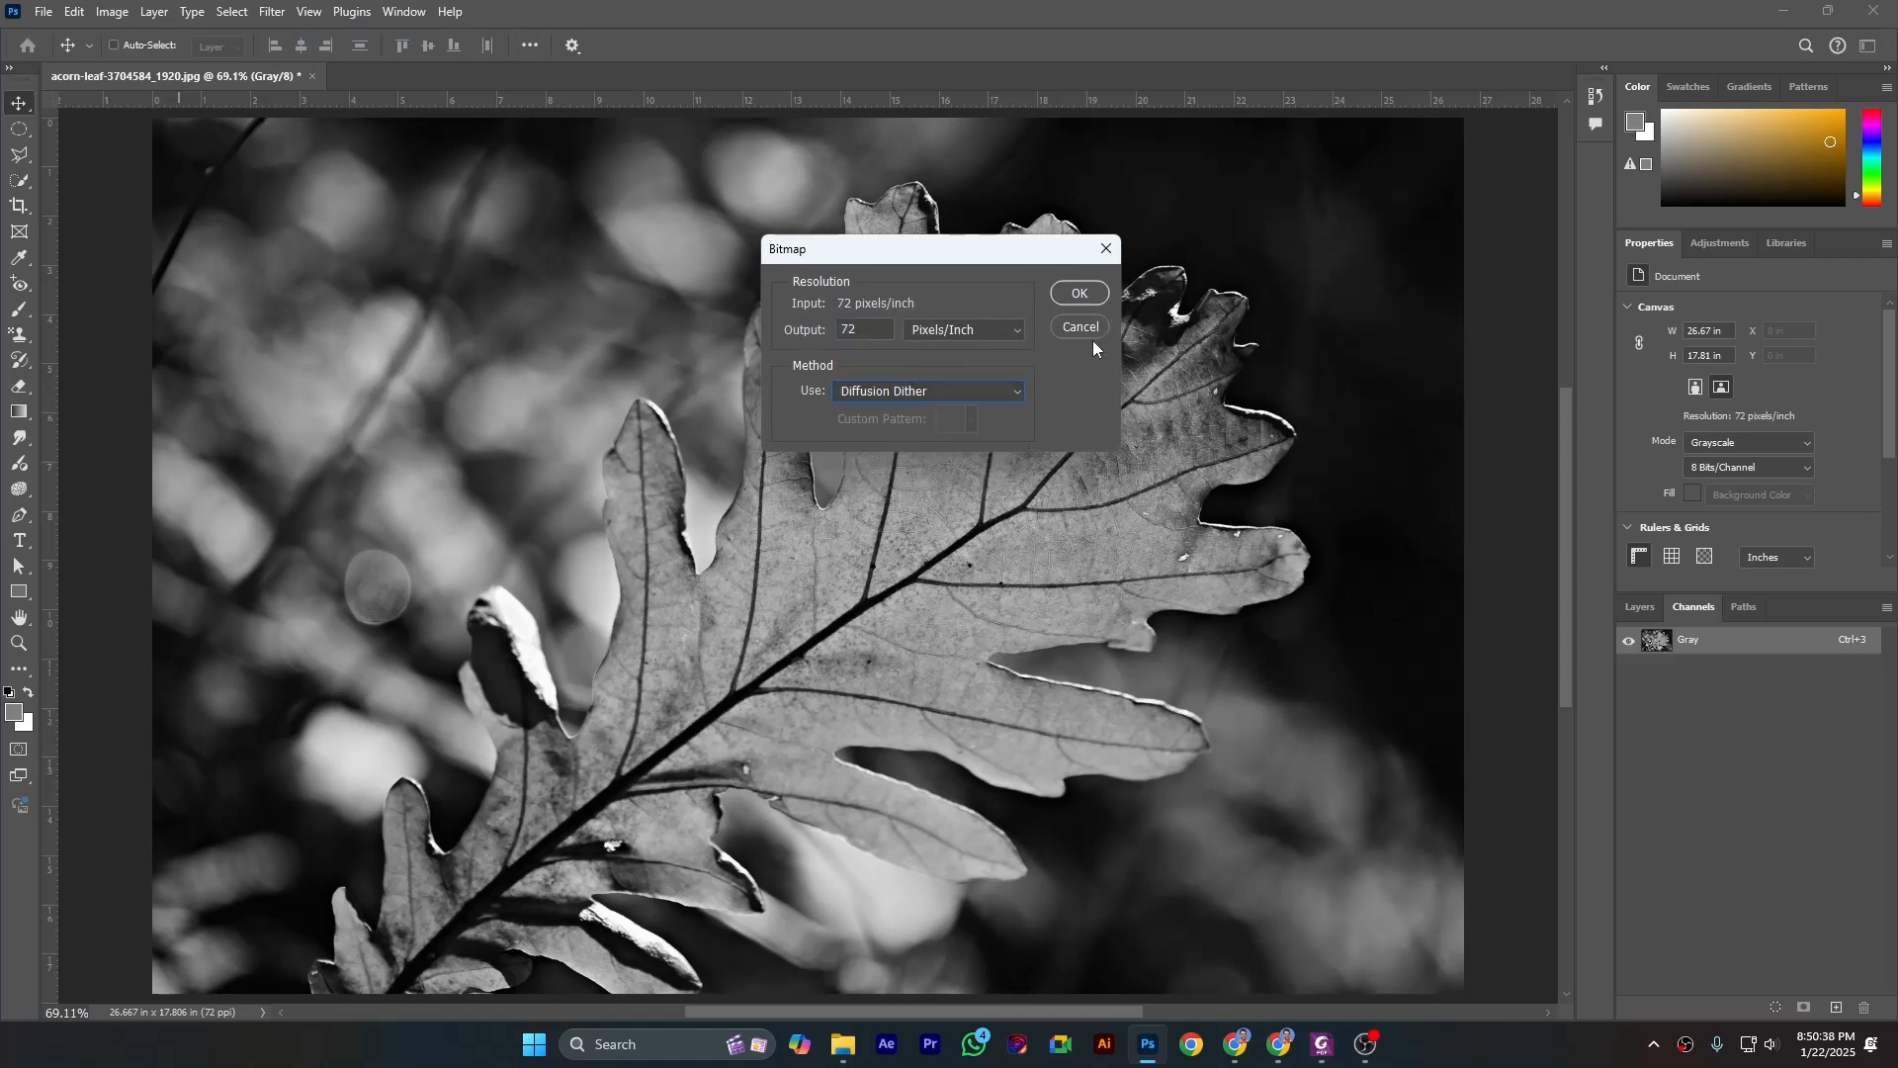
click(1083, 294)
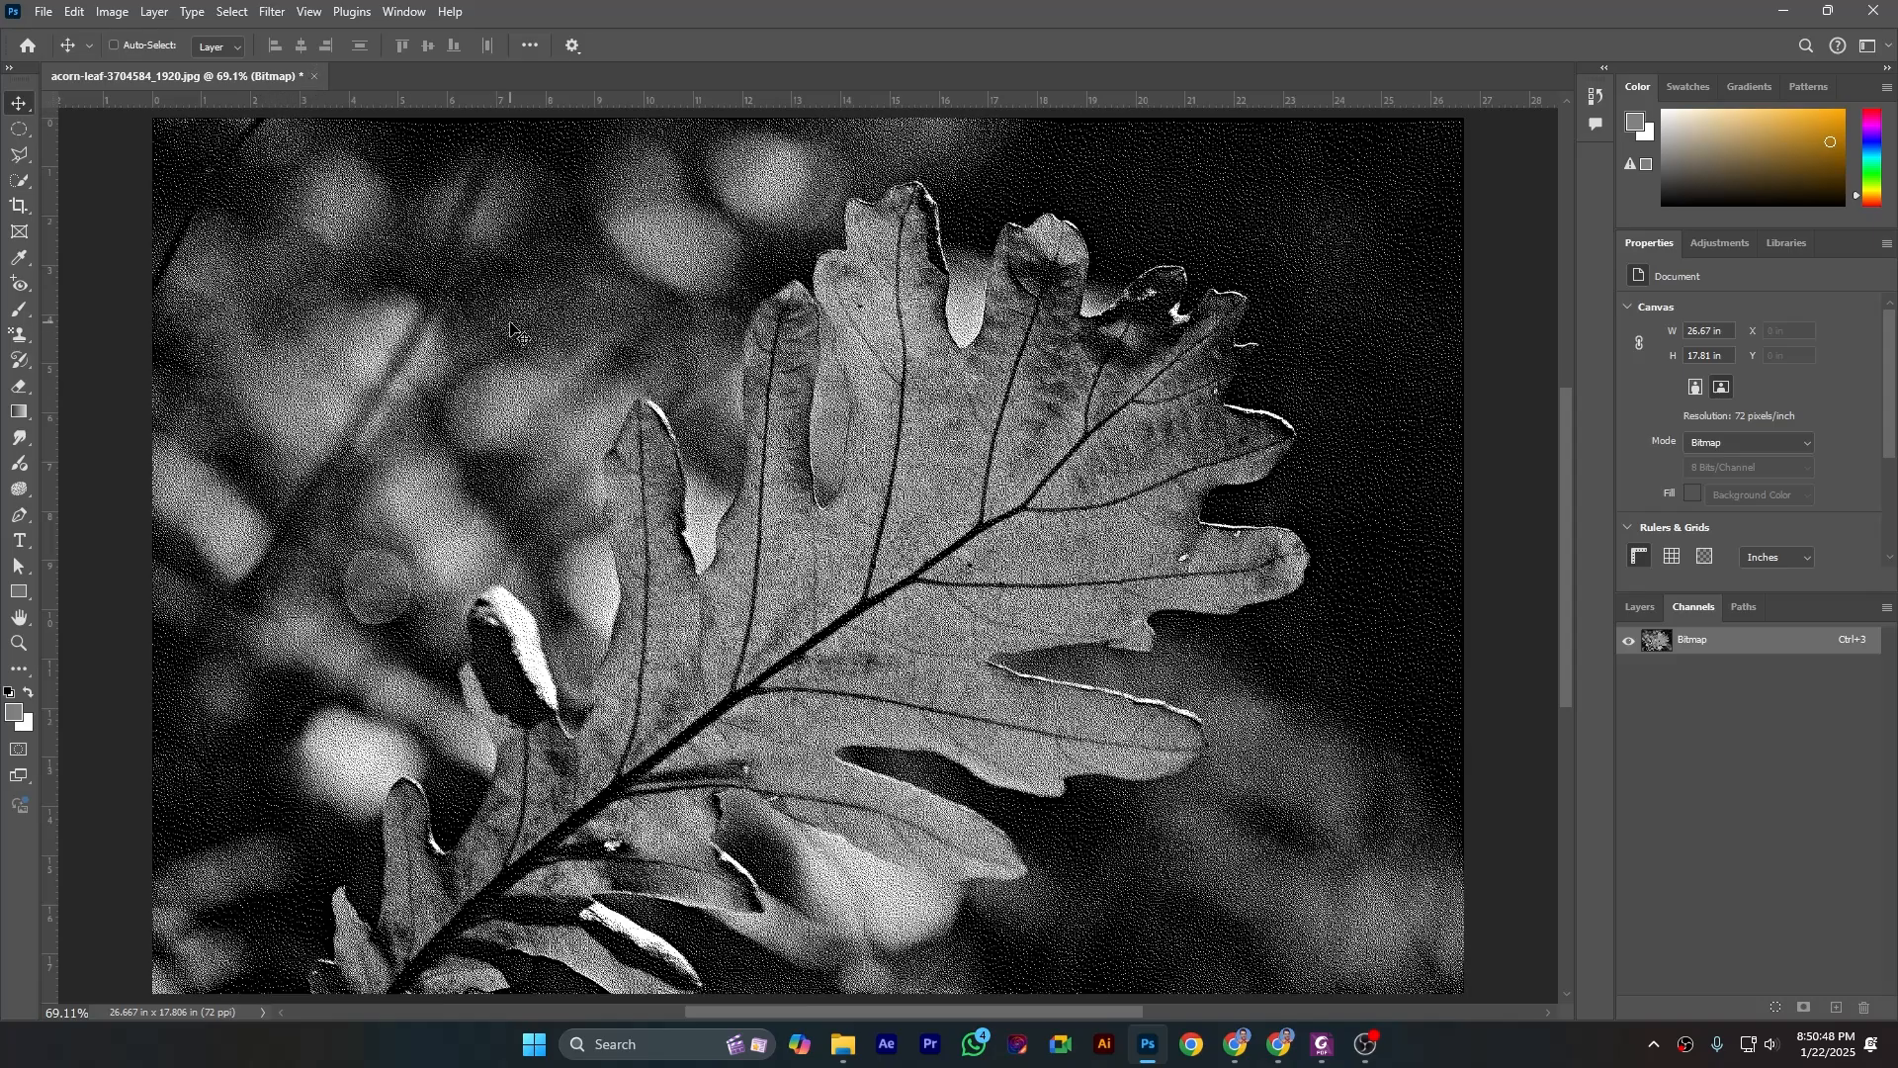
- Examine the black and white pixel pattern of the bitmap image at 12800% magnification
key(ctrl+plus)
key(ctrl+plus)
key(ctrl+plus)
key(ctrl+plus)
key(ctrl+plus)
key(ctrl+plus)
key(ctrl+plus)
key(ctrl+plus)
key(ctrl+plus)
key(ctrl+plus)
key(ctrl+plus)
key(ctrl+plus)
key(ctrl+plus)
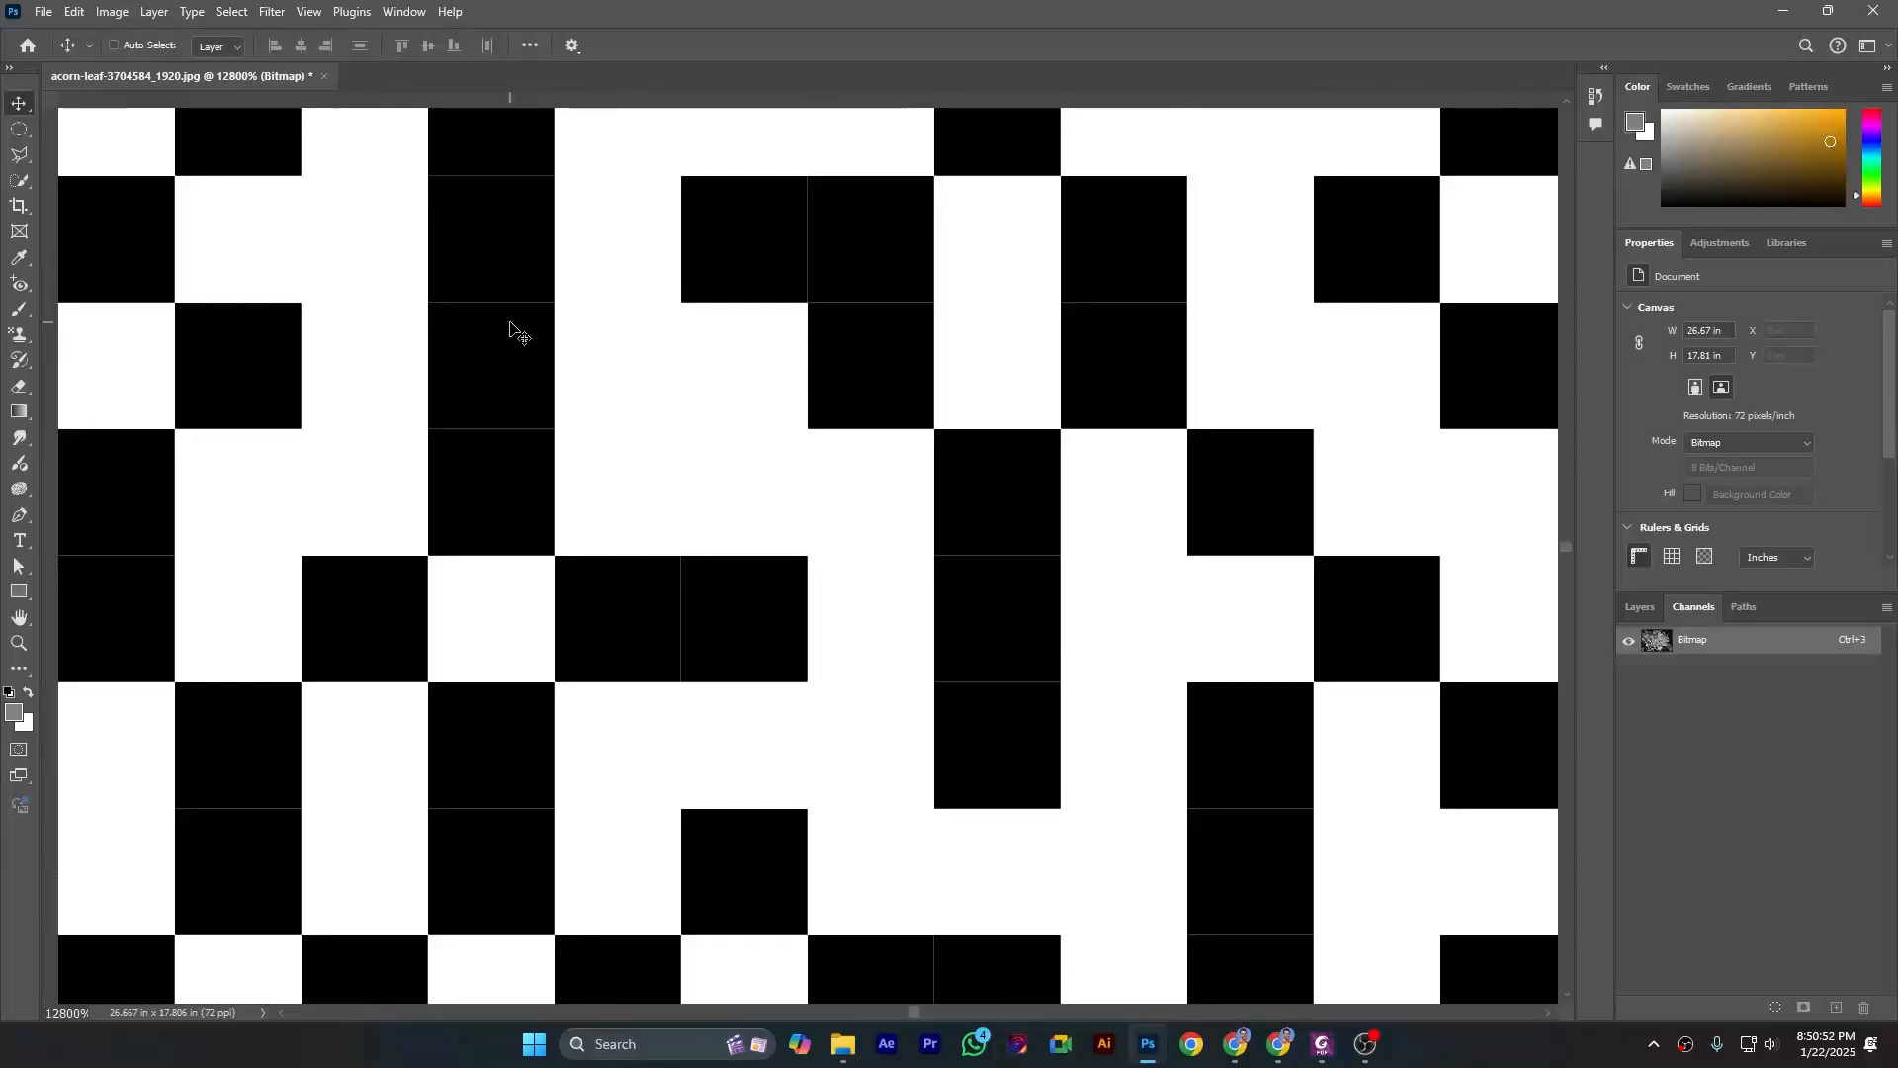
scroll(1075, 534, down, 1)
scroll(1076, 534, down, 5)
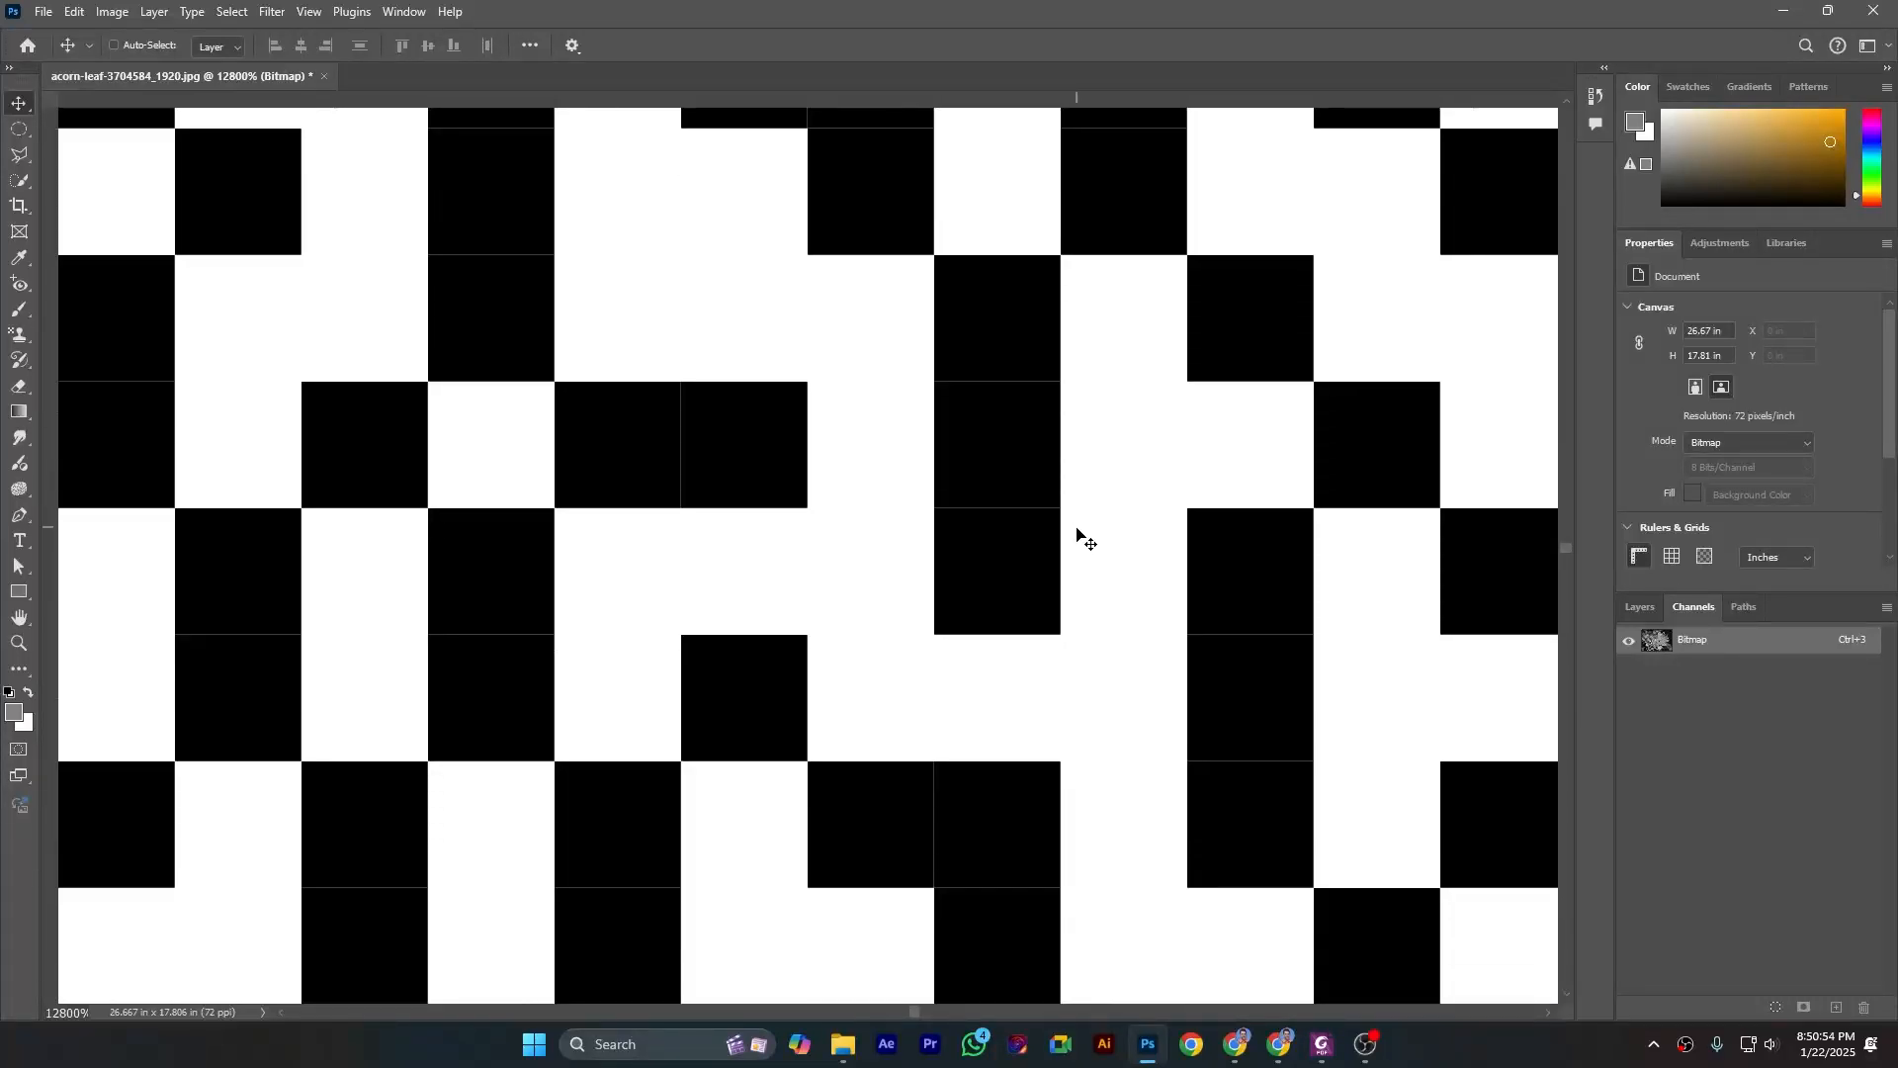
scroll(1089, 539, up, 2)
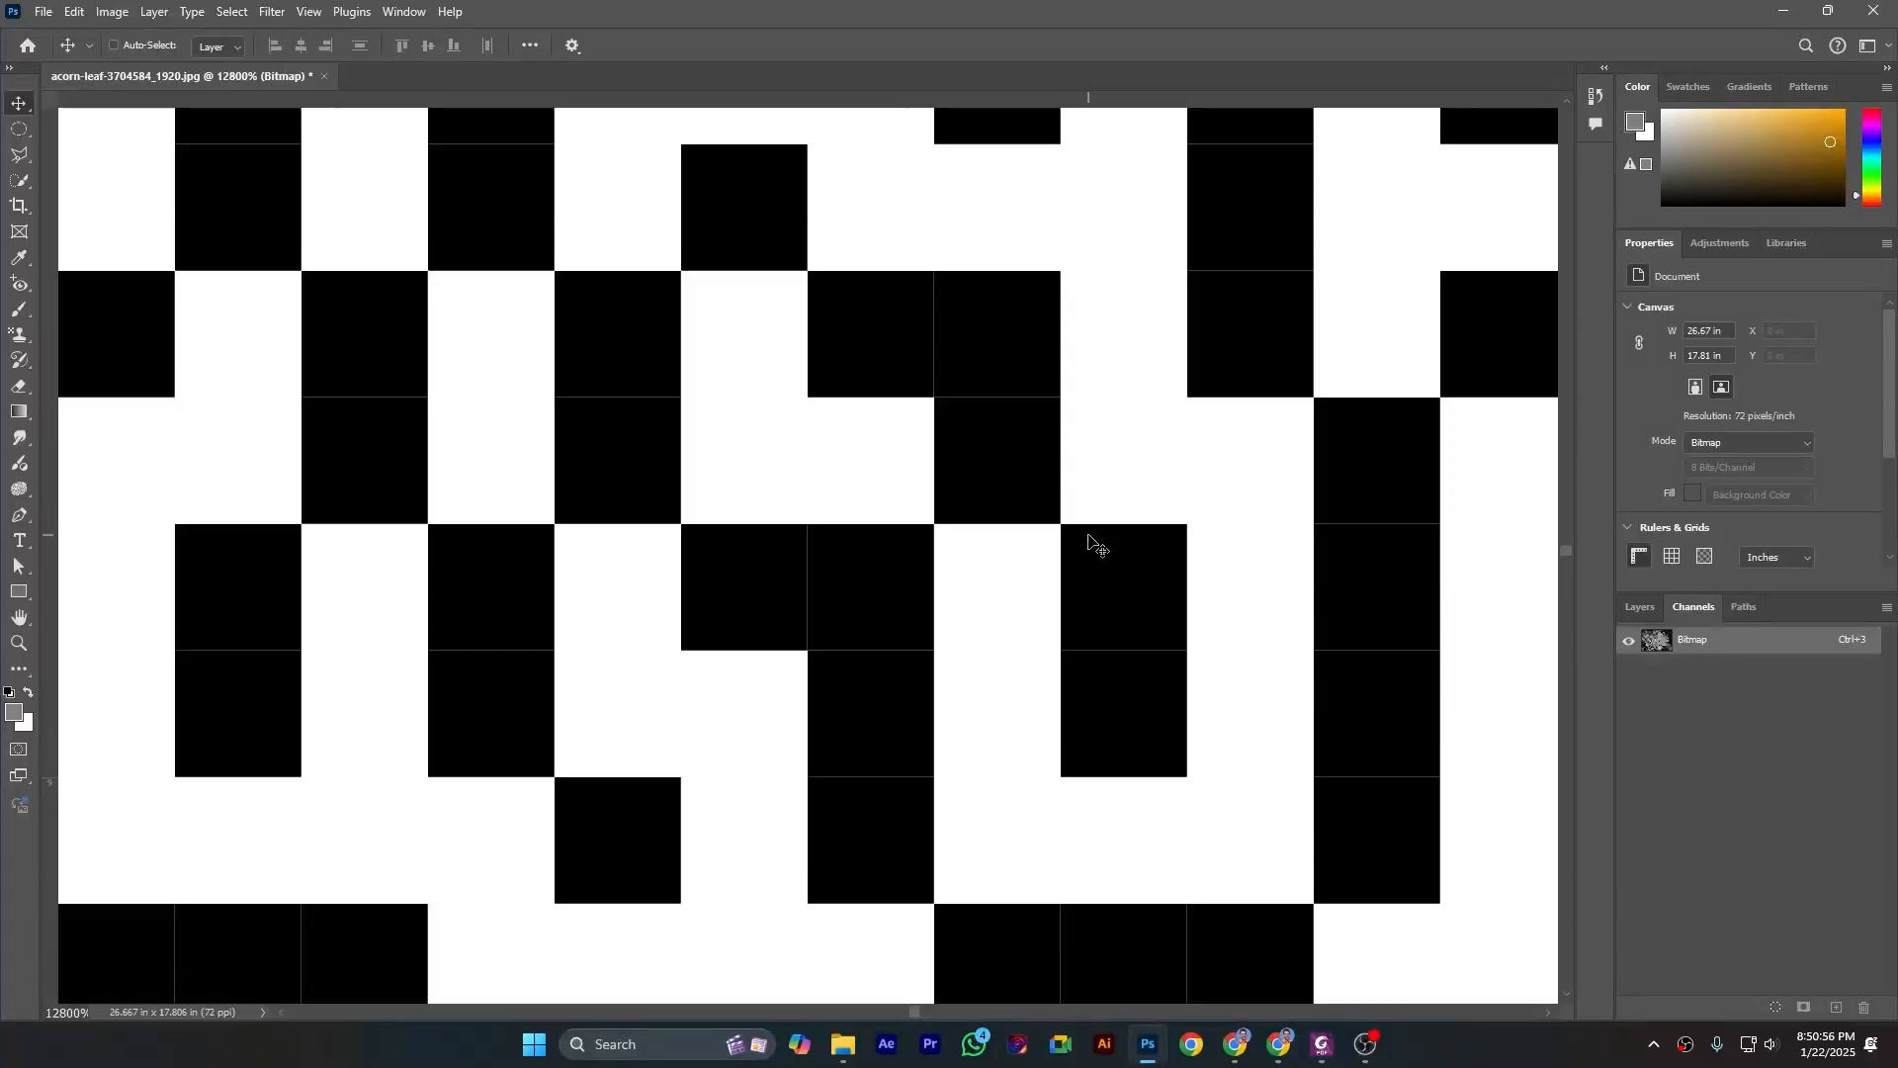
scroll(1090, 549, up, 1)
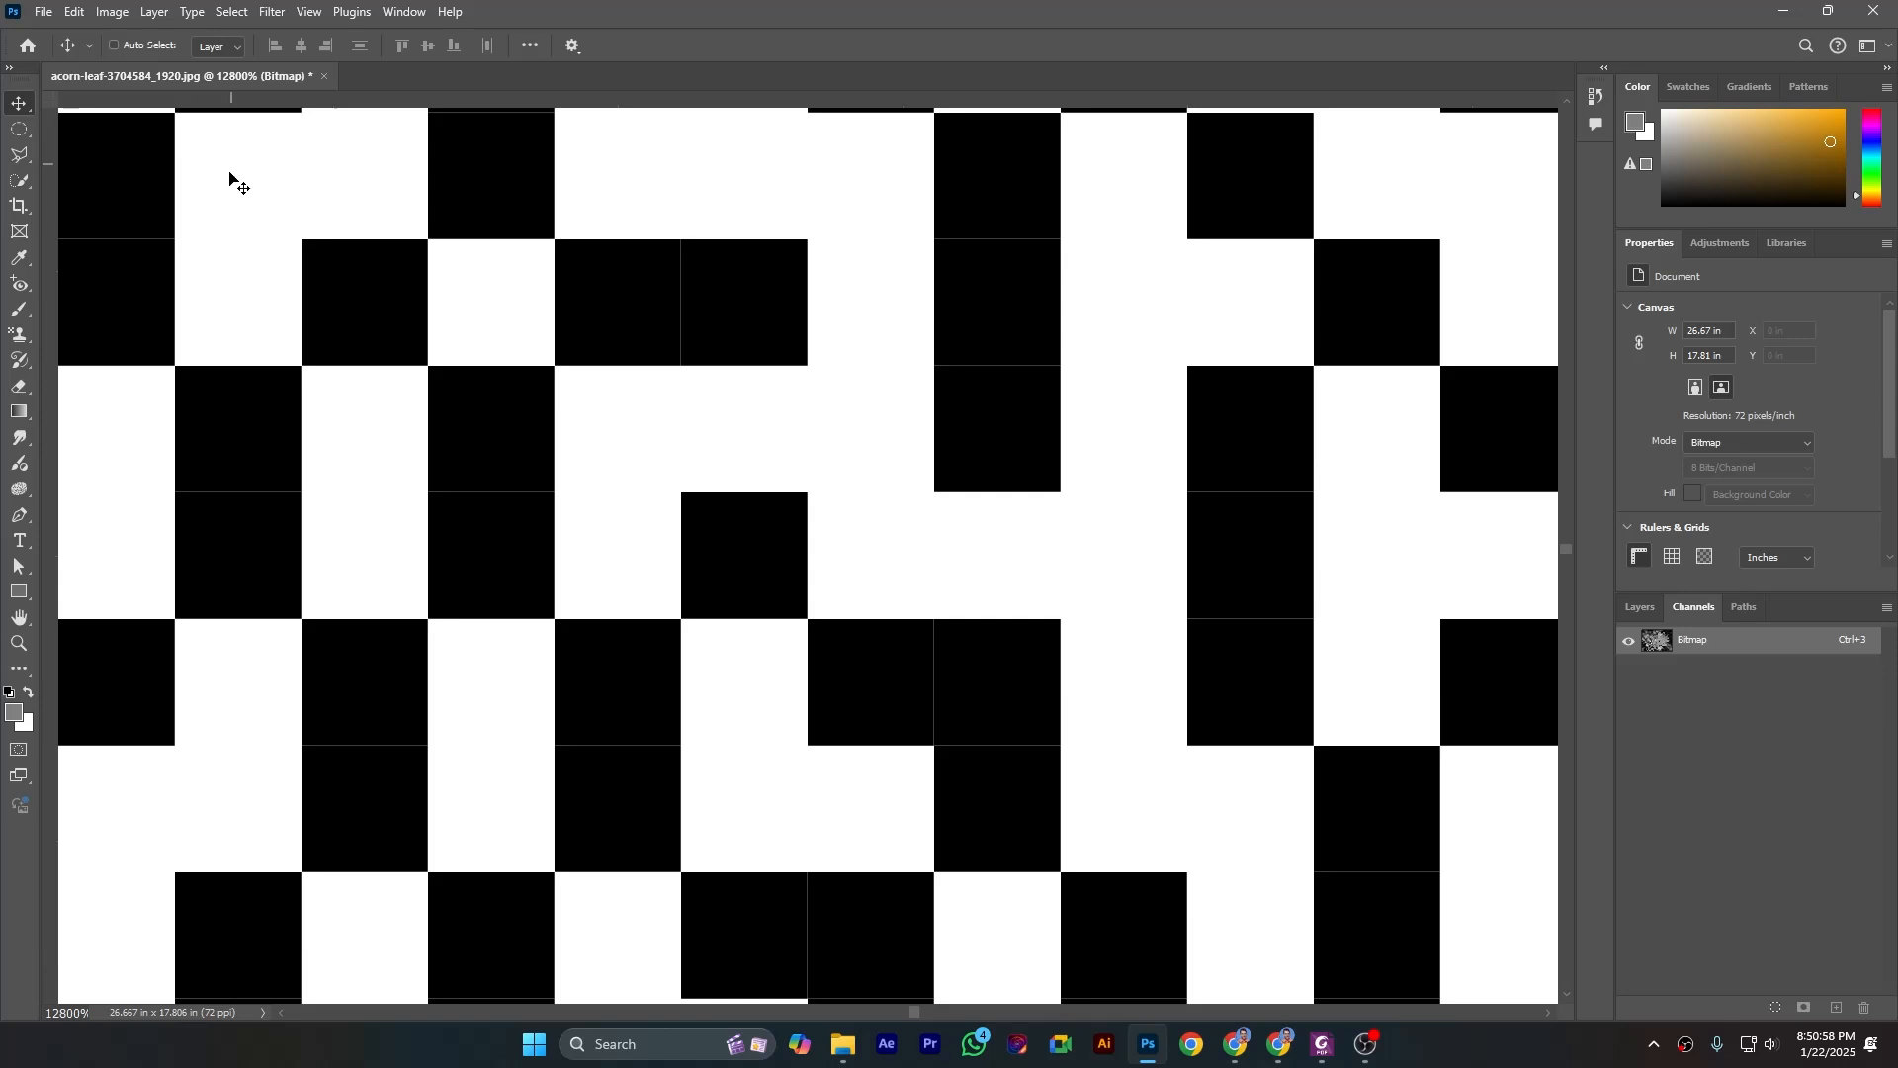
- Undo the Bitmap conversion and fit the whole grayscale leaf image in view
click(71, 12)
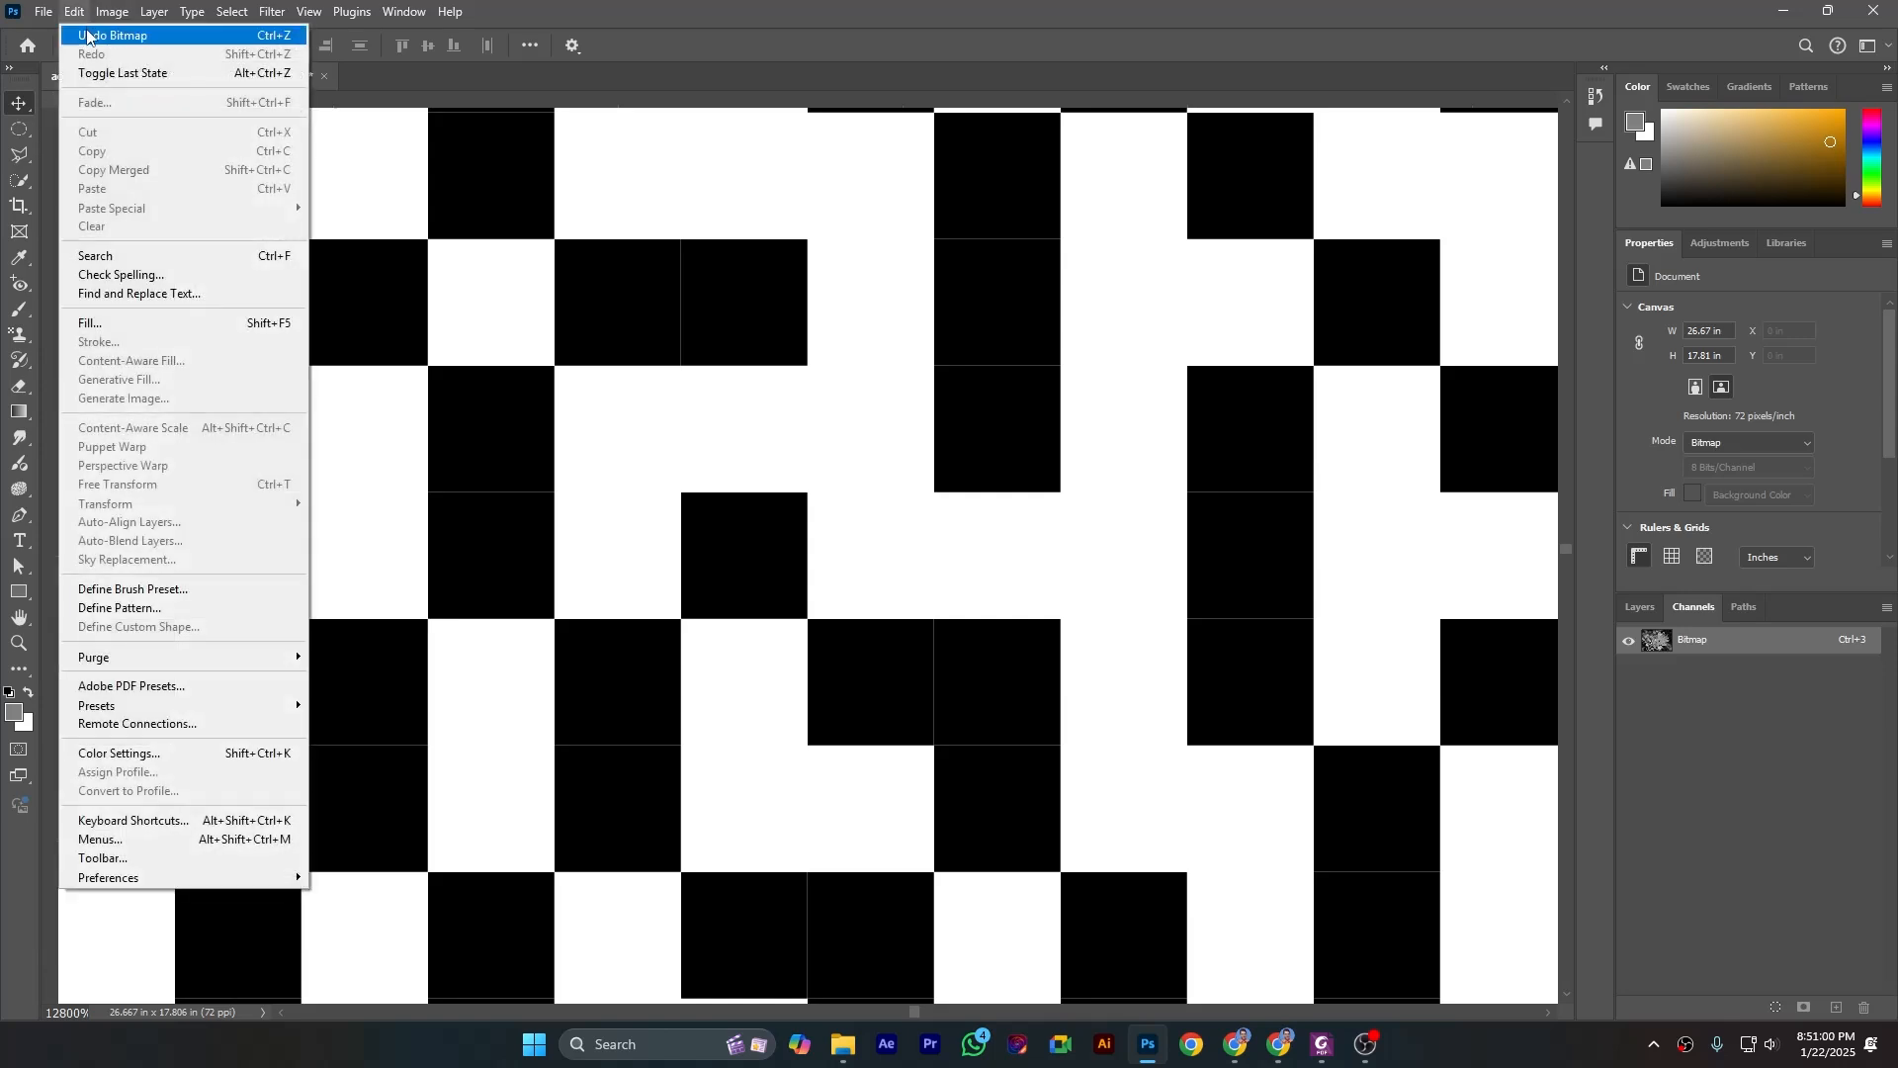
click(89, 35)
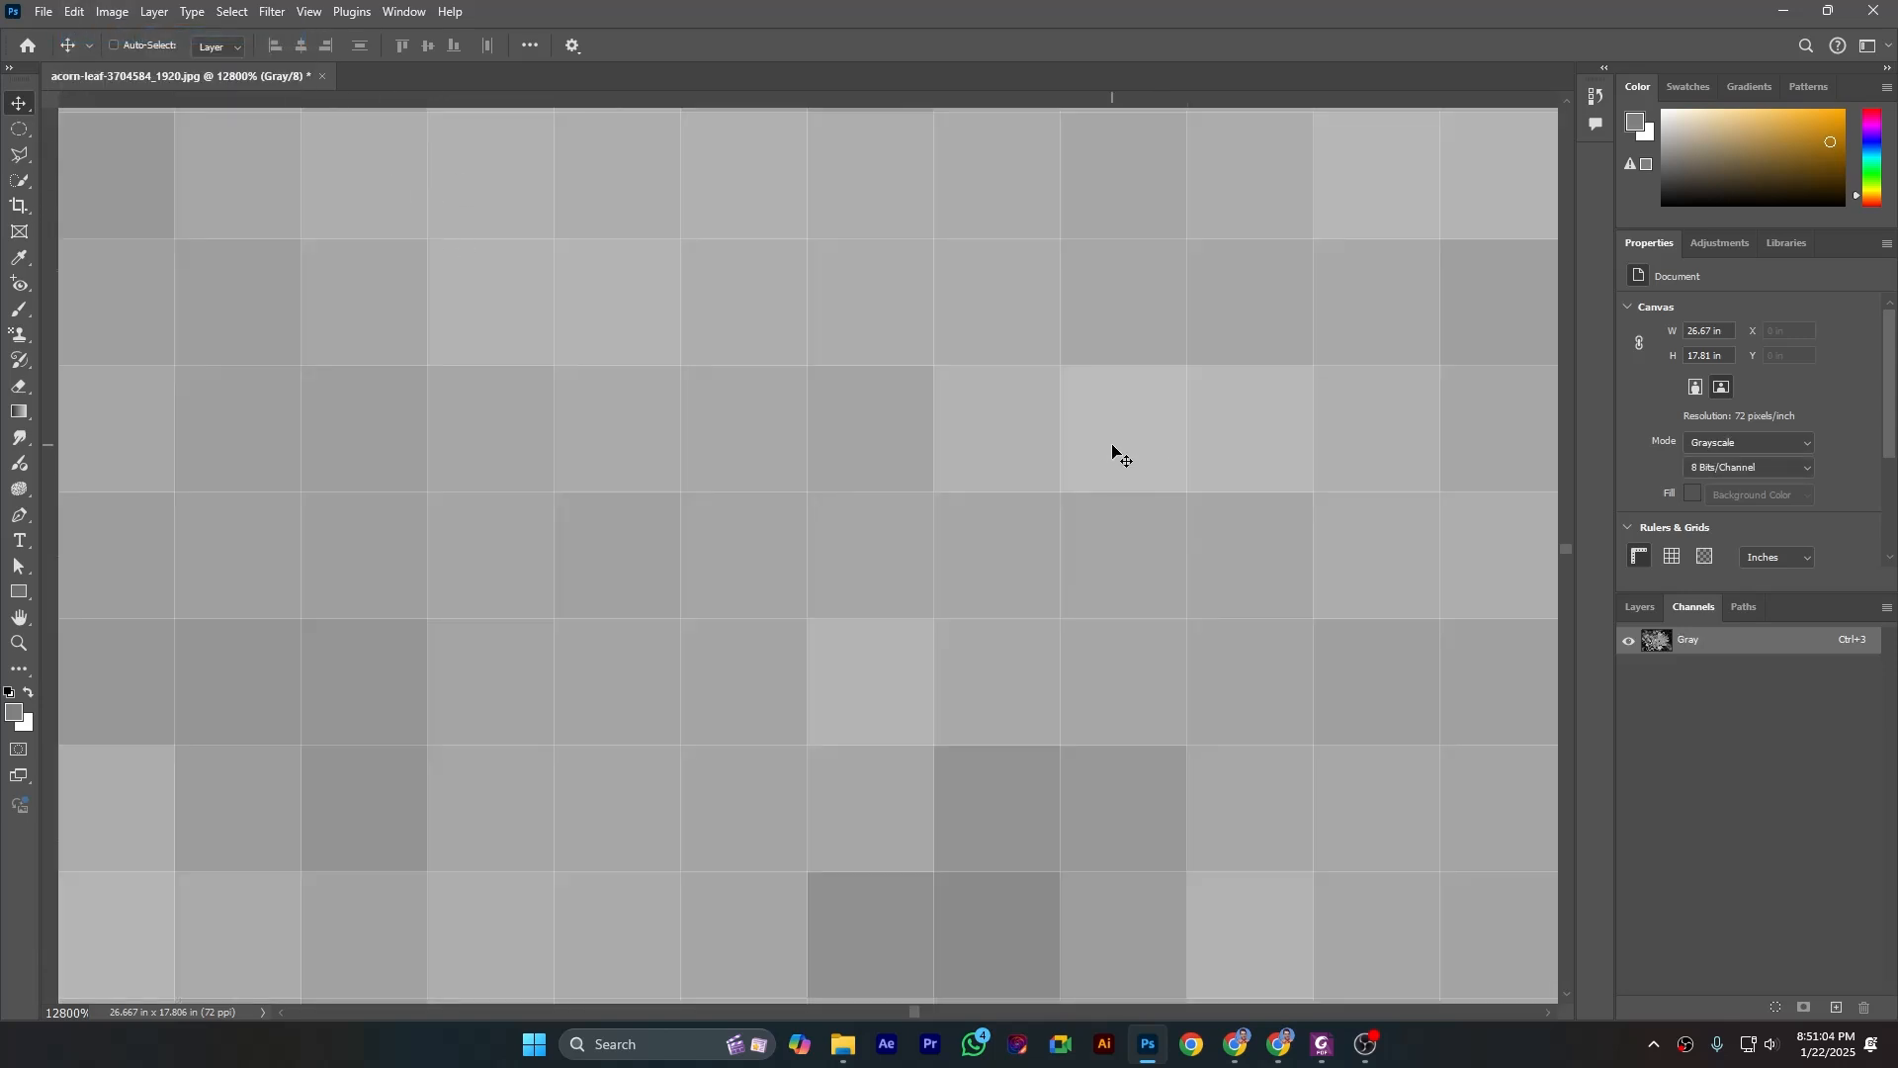
key(ctrl+0)
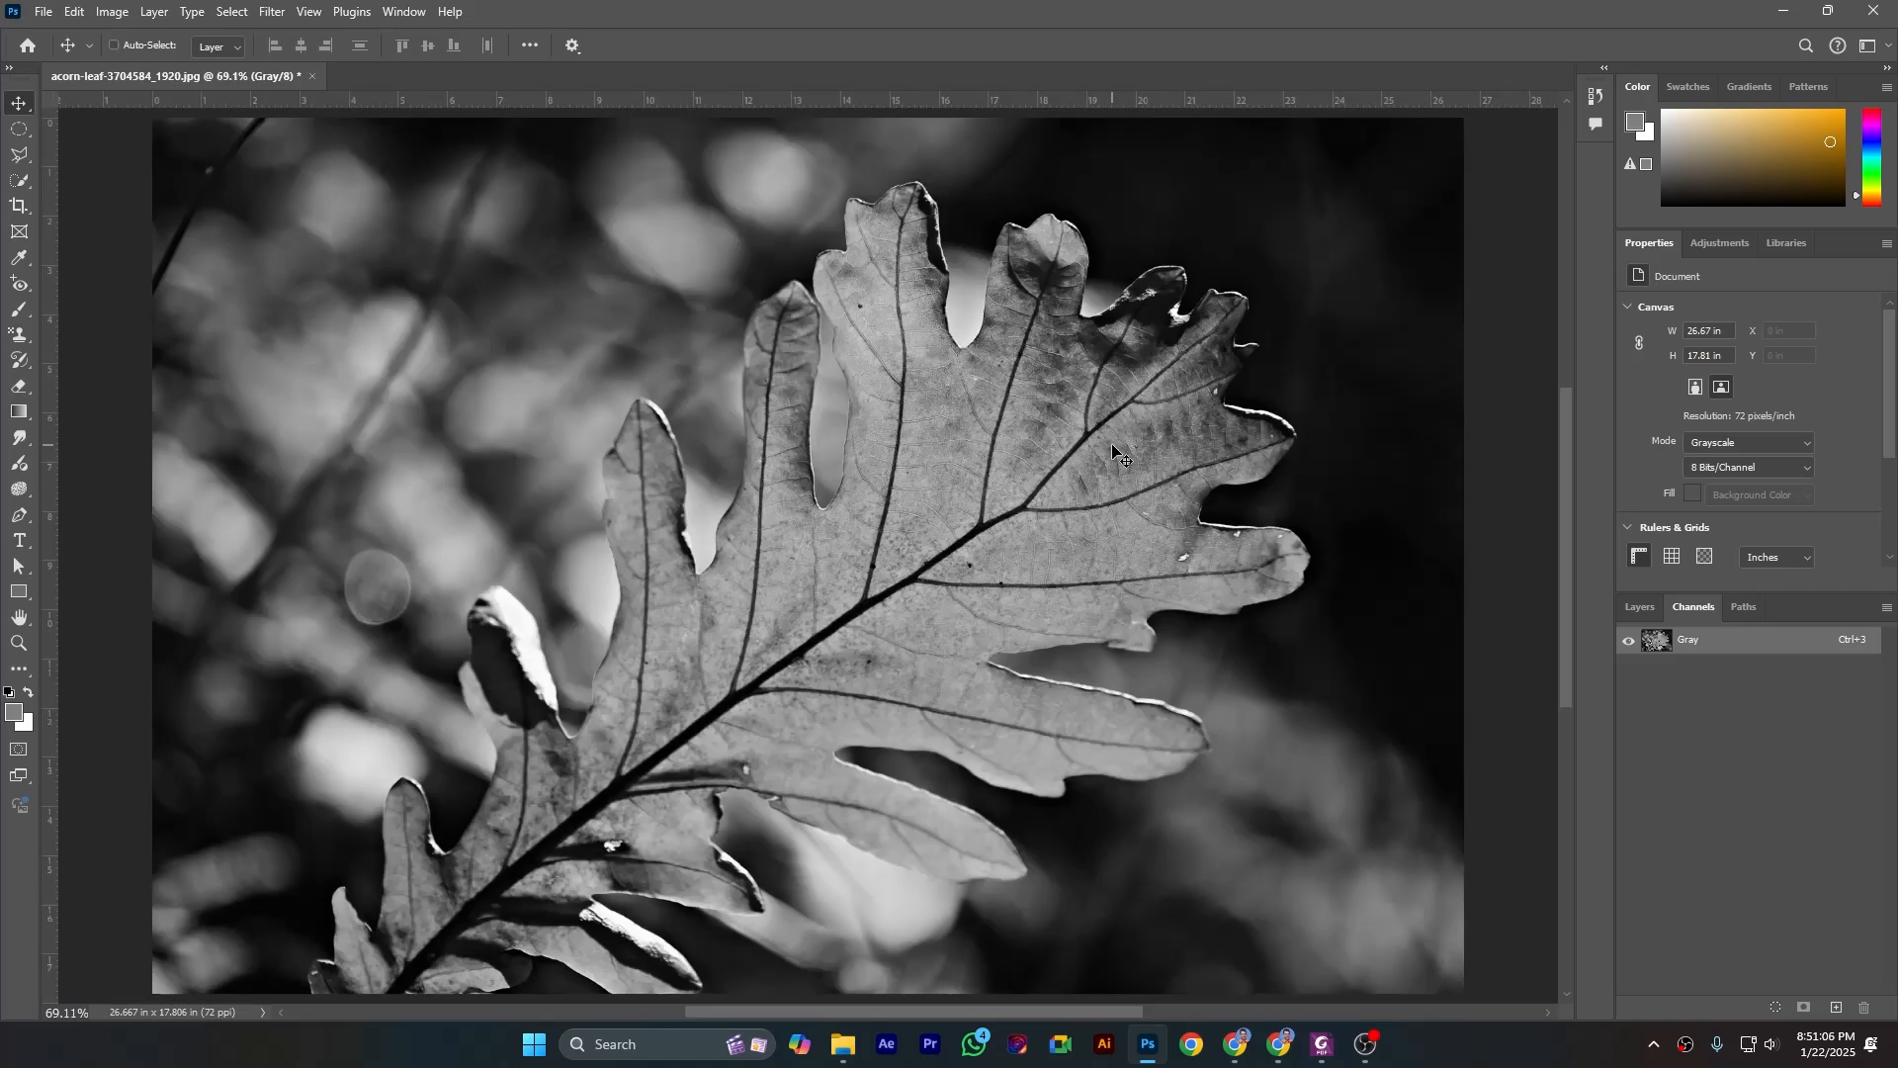
- Start converting the grayscale leaf image to Duotone mode and set the ink type to Duotone
click(112, 12)
mouse_move(129, 36)
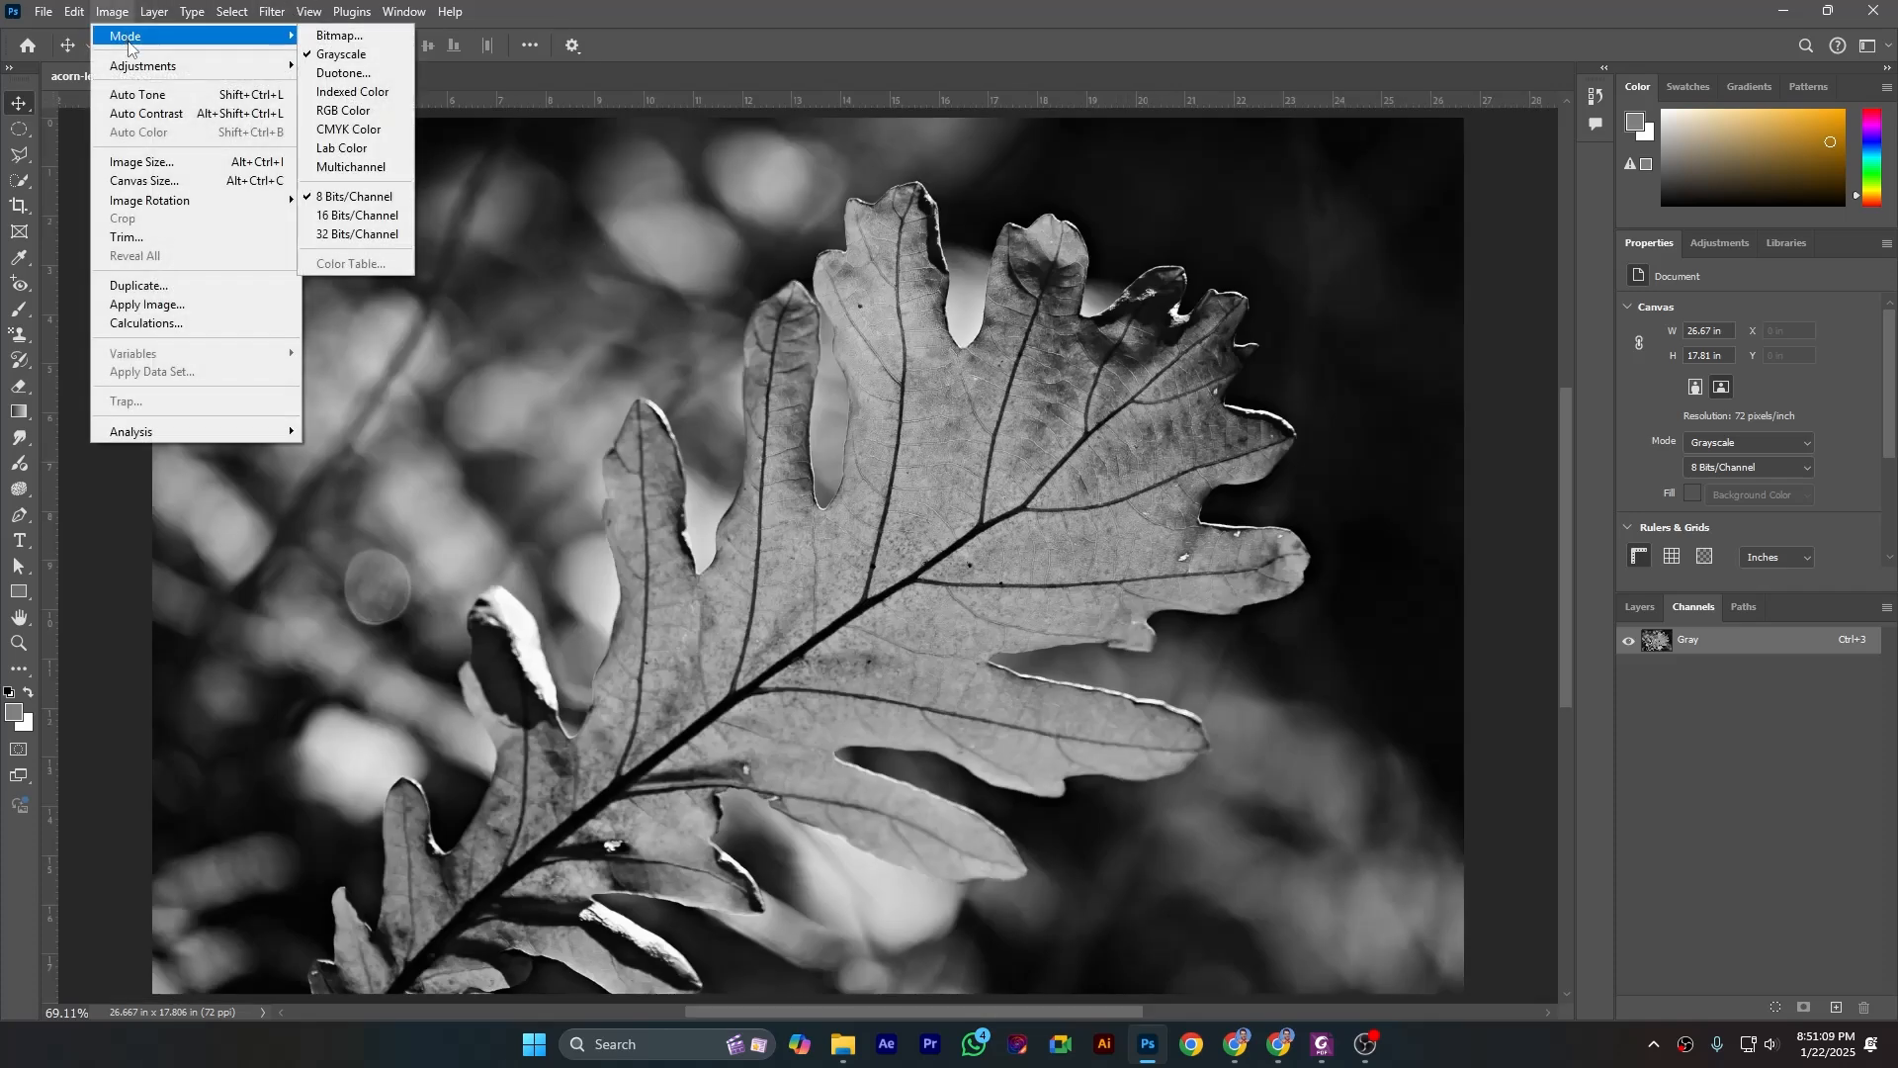
click(351, 74)
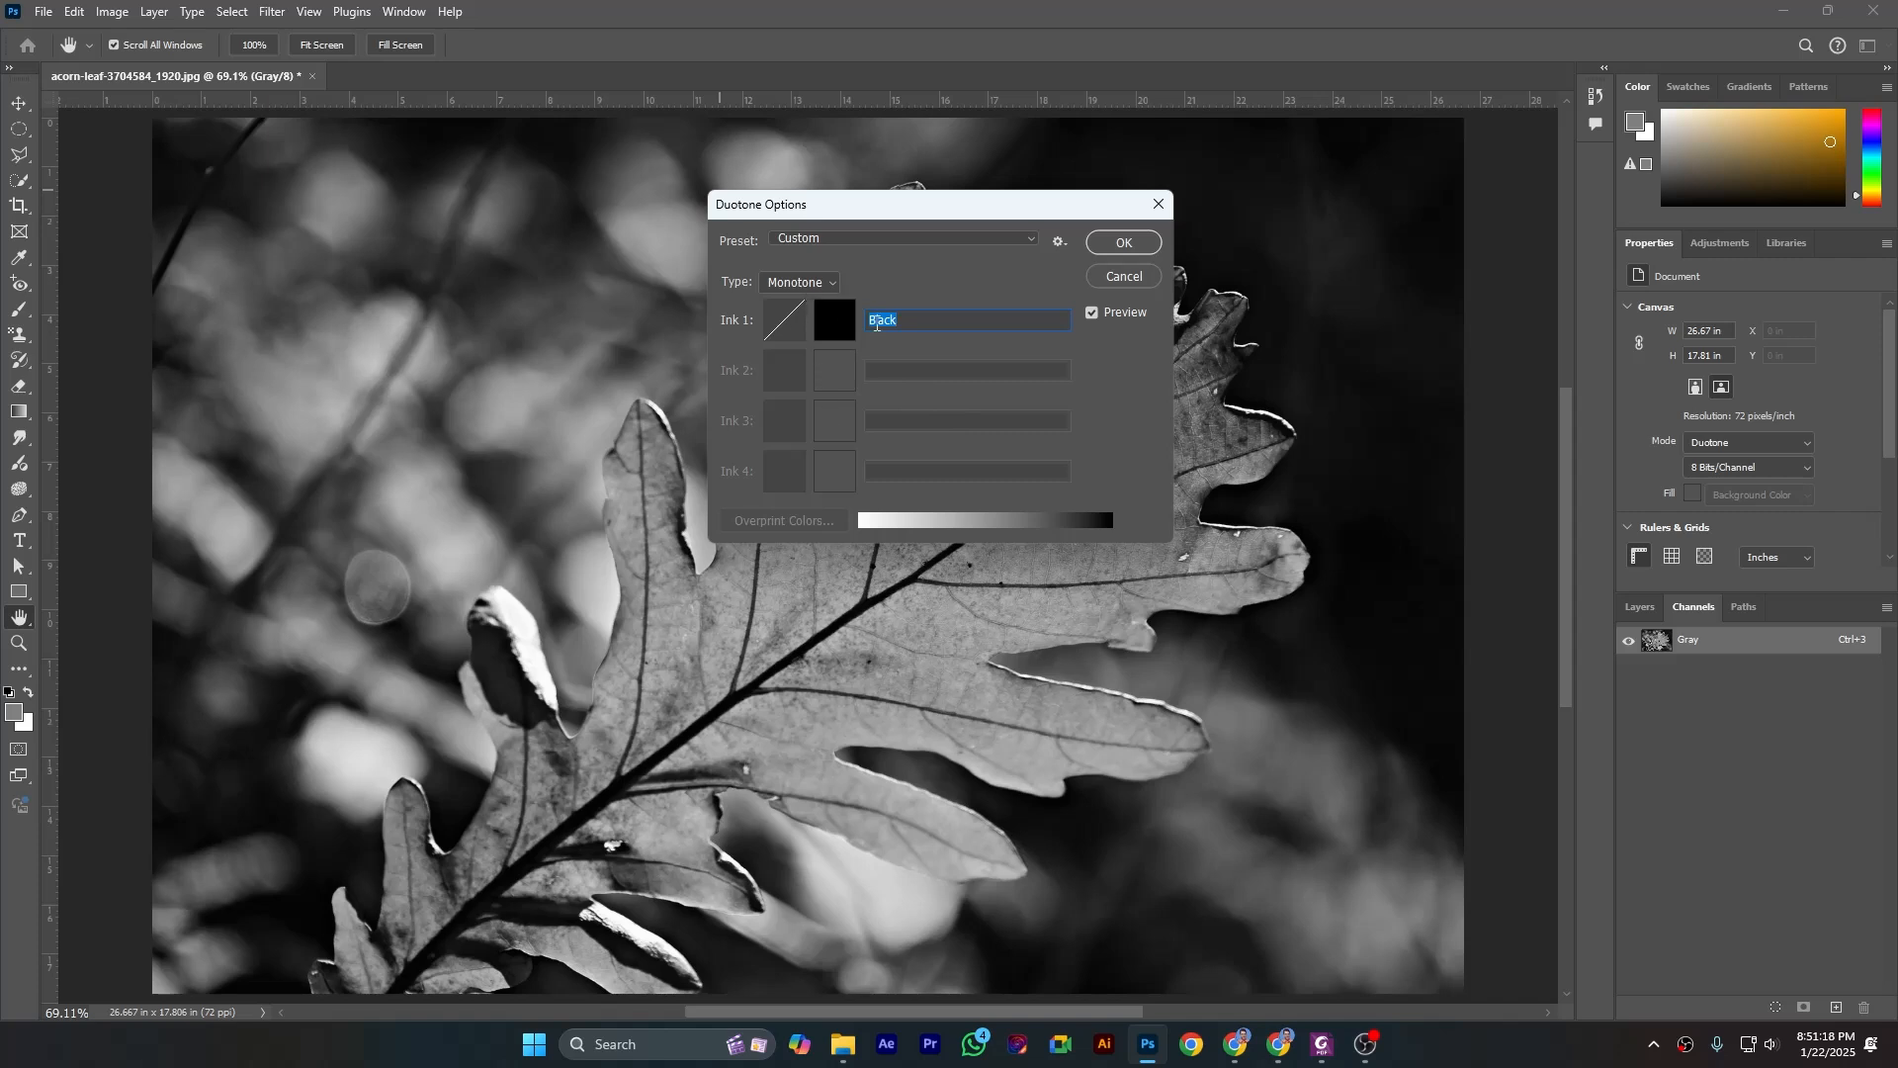
click(829, 283)
click(790, 314)
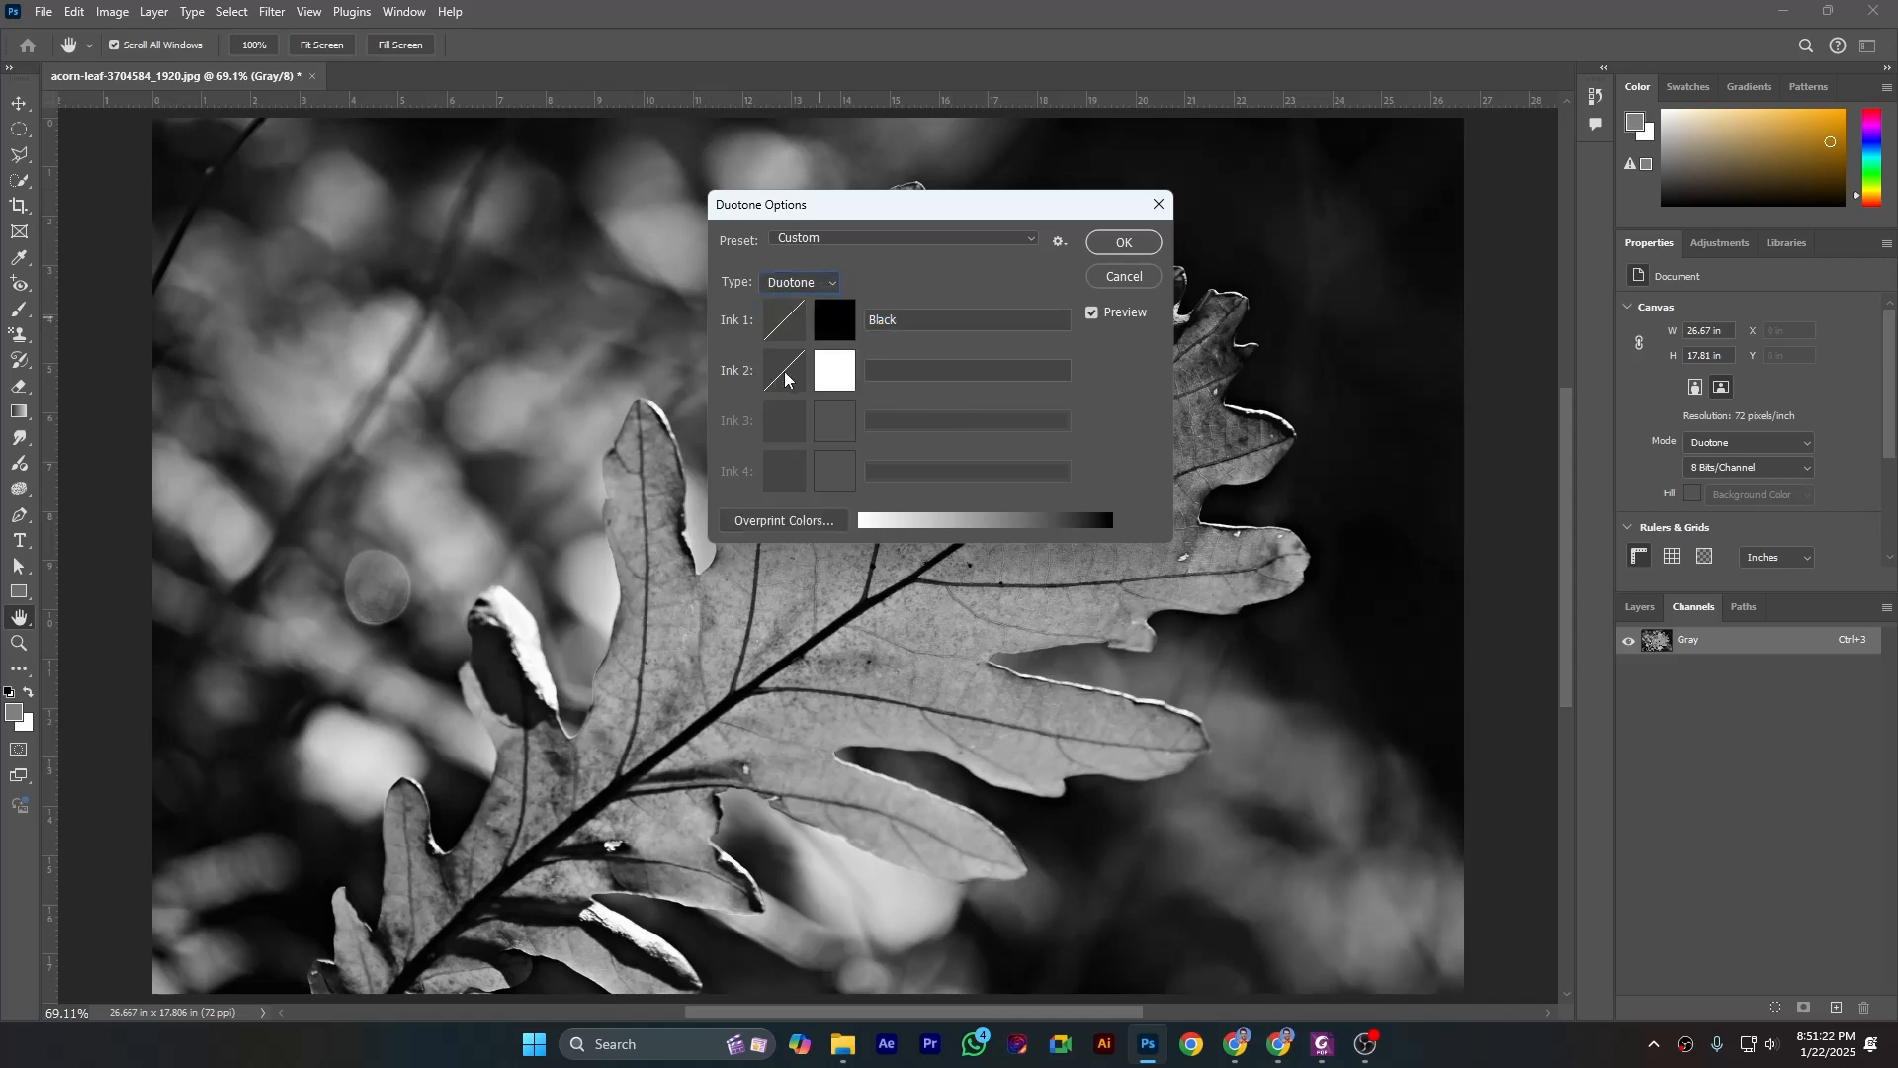
- Set the Ink 2 color to dark green (#306a05)
click(840, 381)
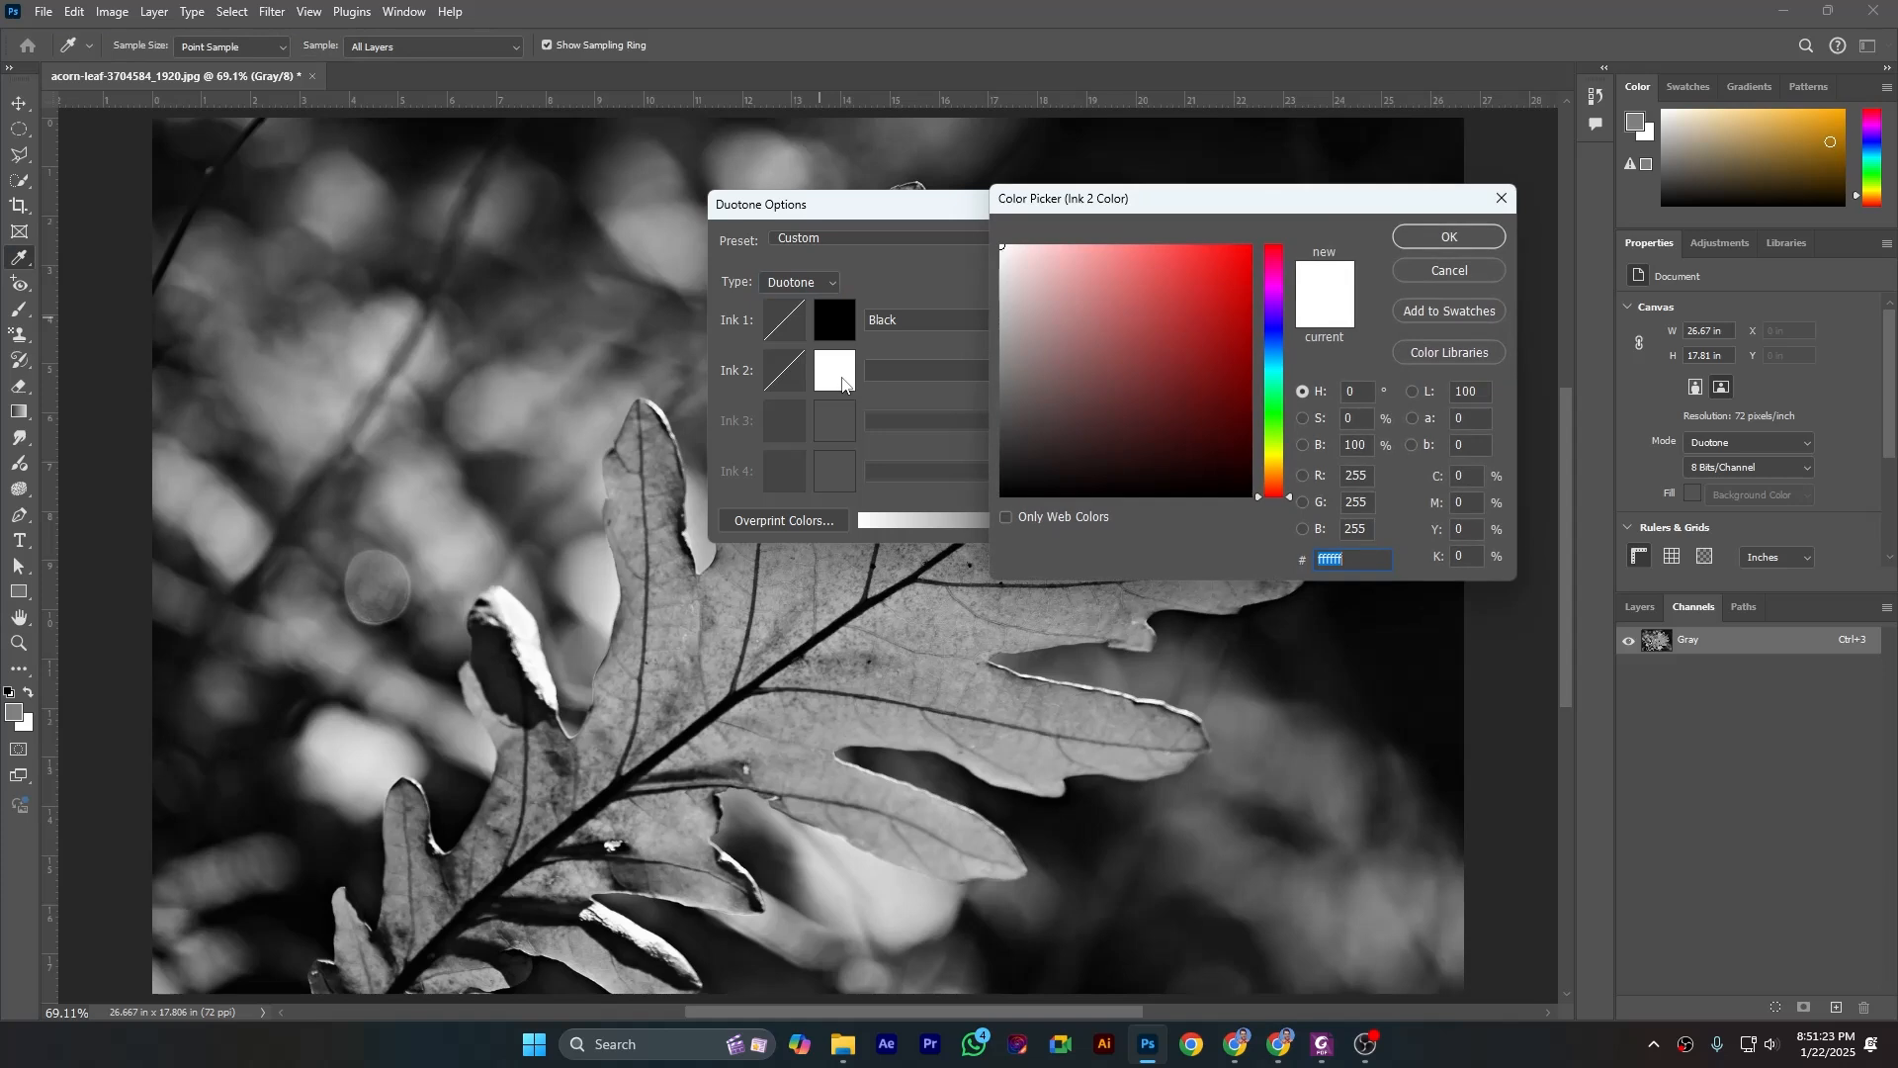
click(1273, 439)
drag(1290, 439, 1290, 435)
drag(1234, 378, 1239, 393)
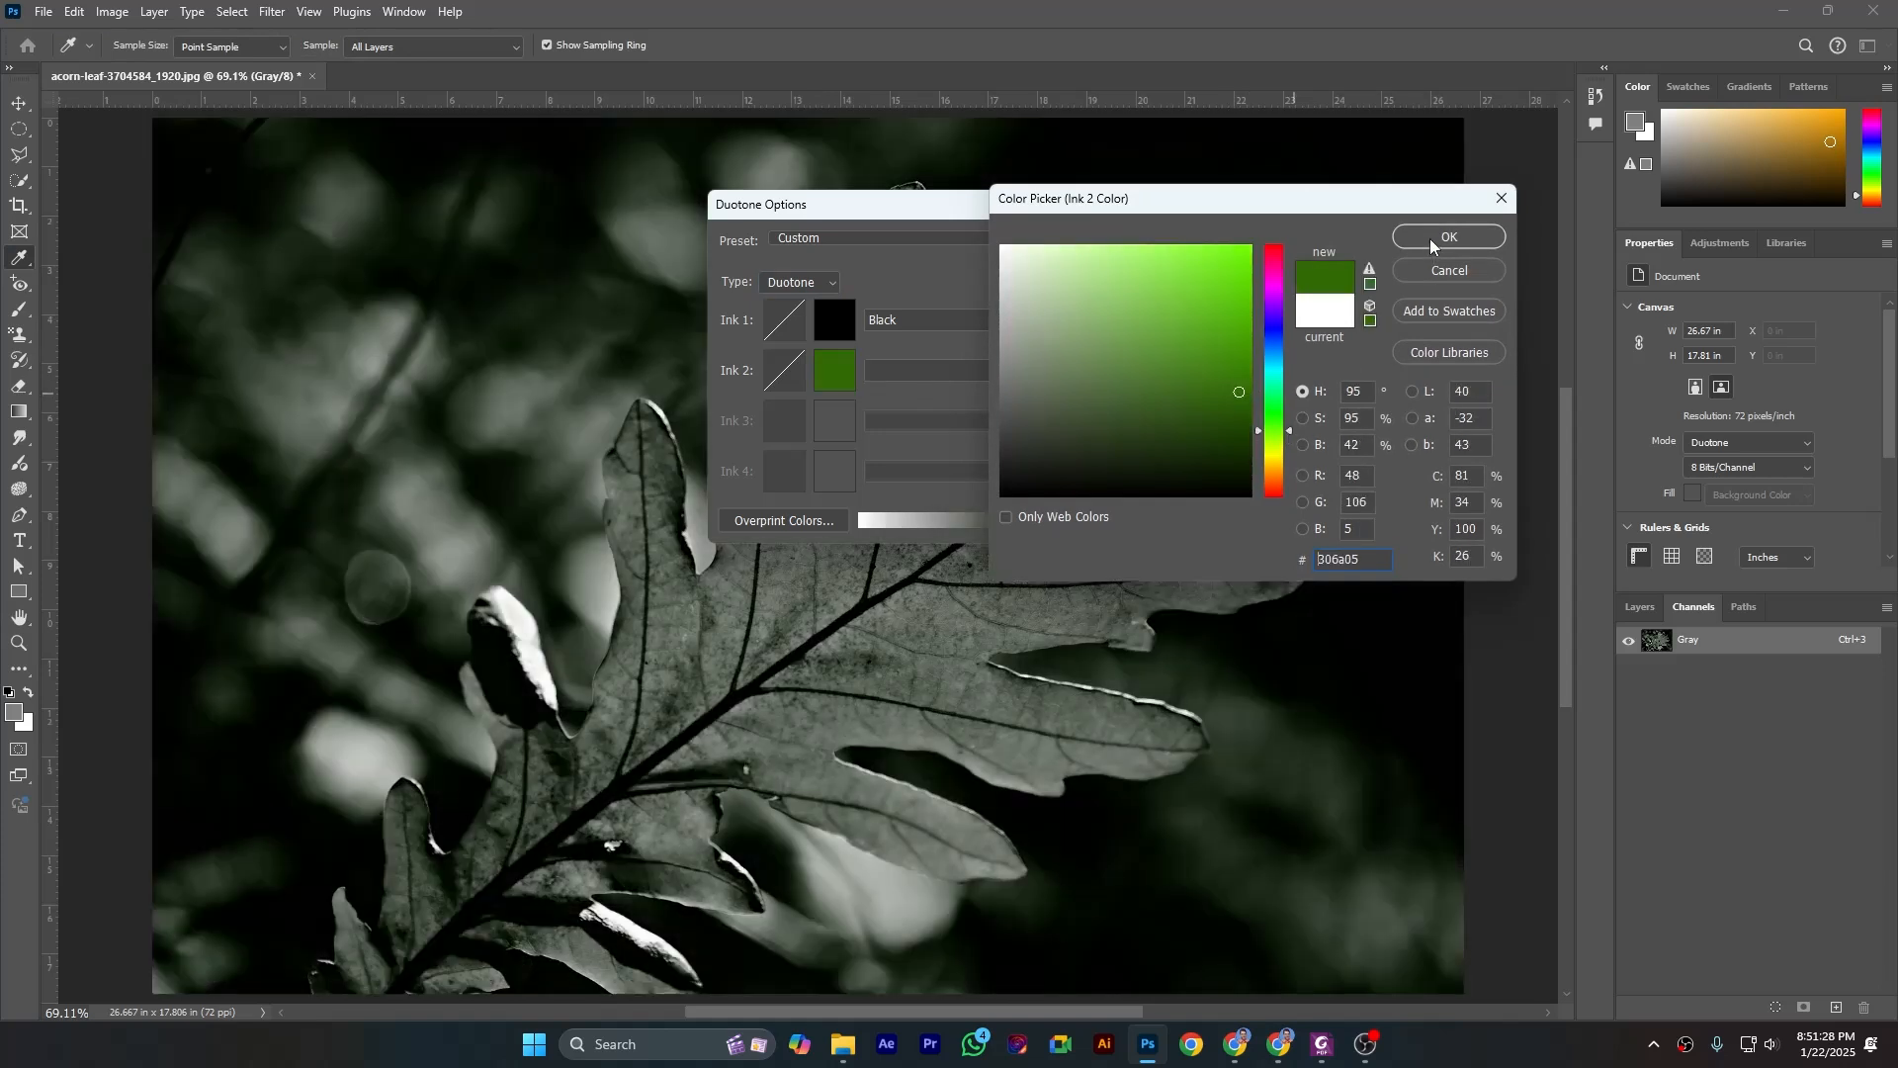
click(1433, 242)
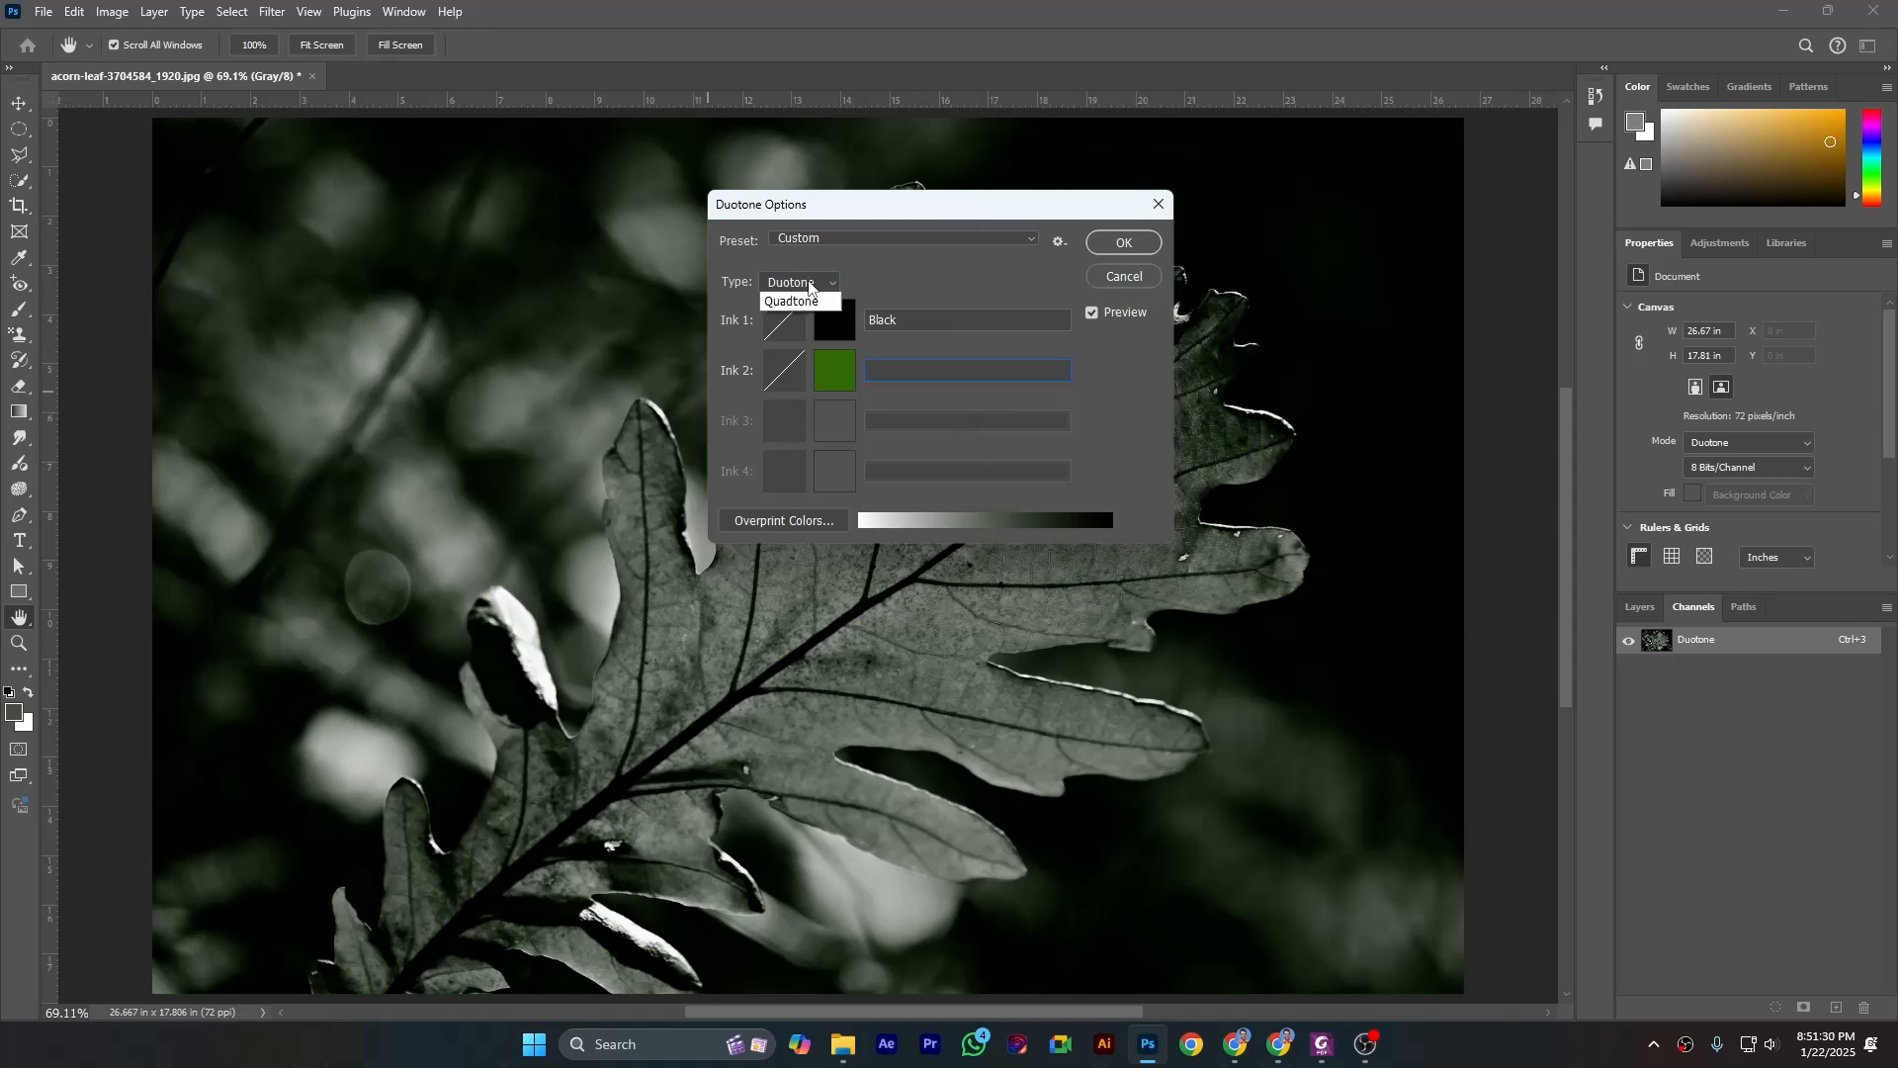
- Switch the ink type to Tritone, change it to Quadtone, and try to apply the conversion
click(796, 330)
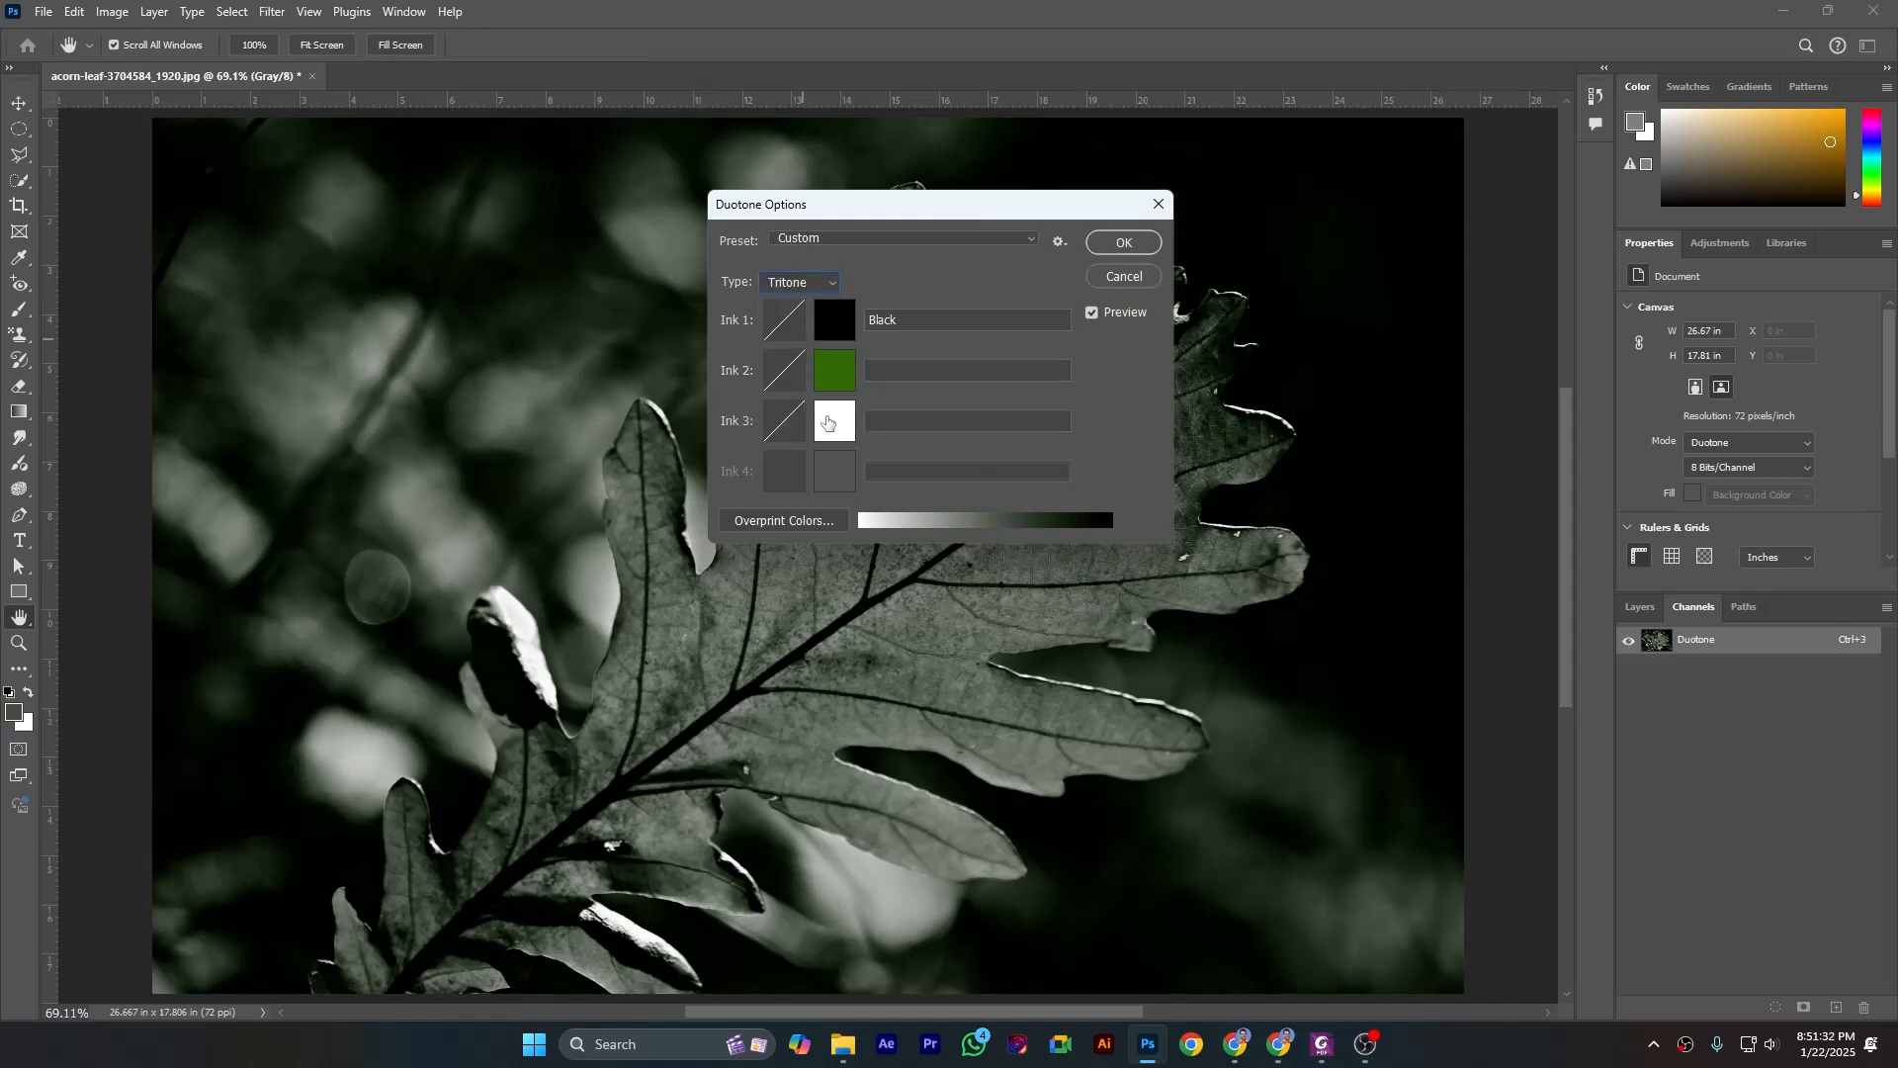
click(814, 284)
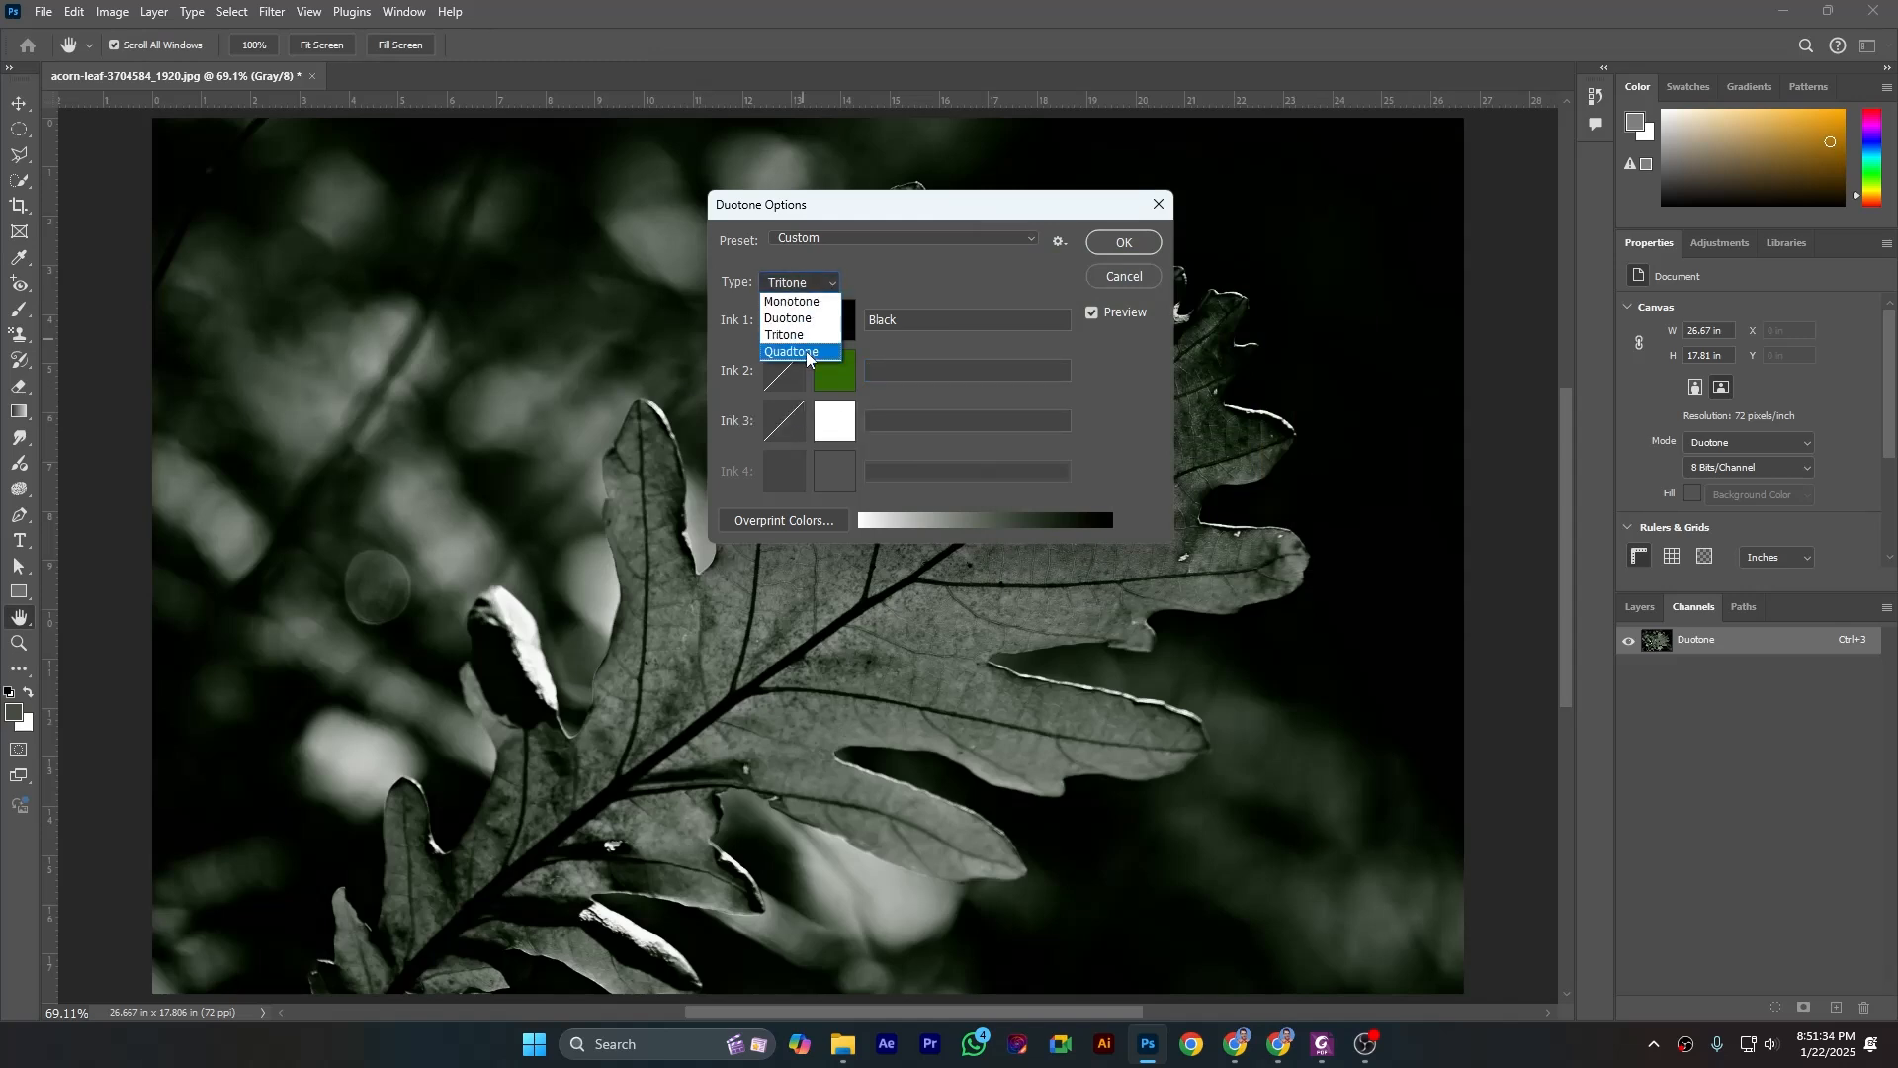
click(807, 353)
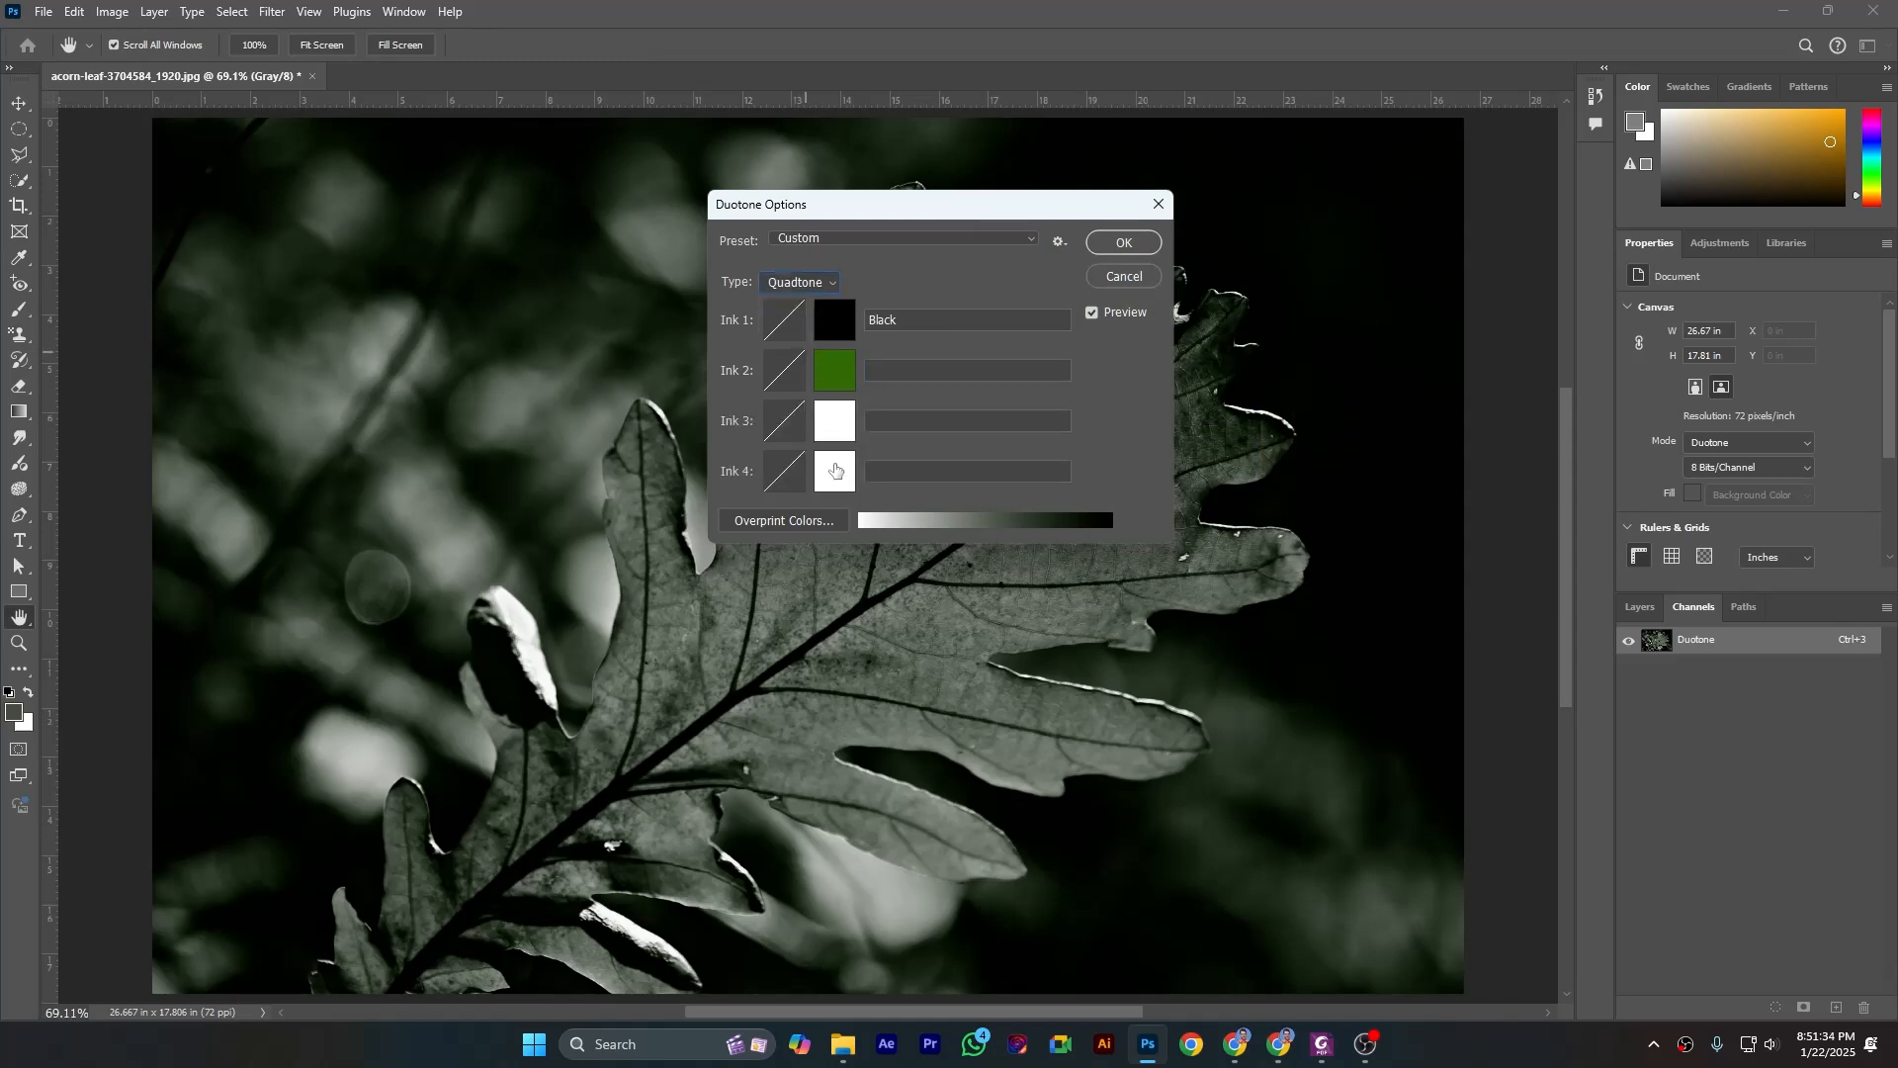
click(1107, 245)
click(899, 389)
- Set the ink type back to Duotone, name Ink 2 after its green color, and apply the conversion
click(805, 280)
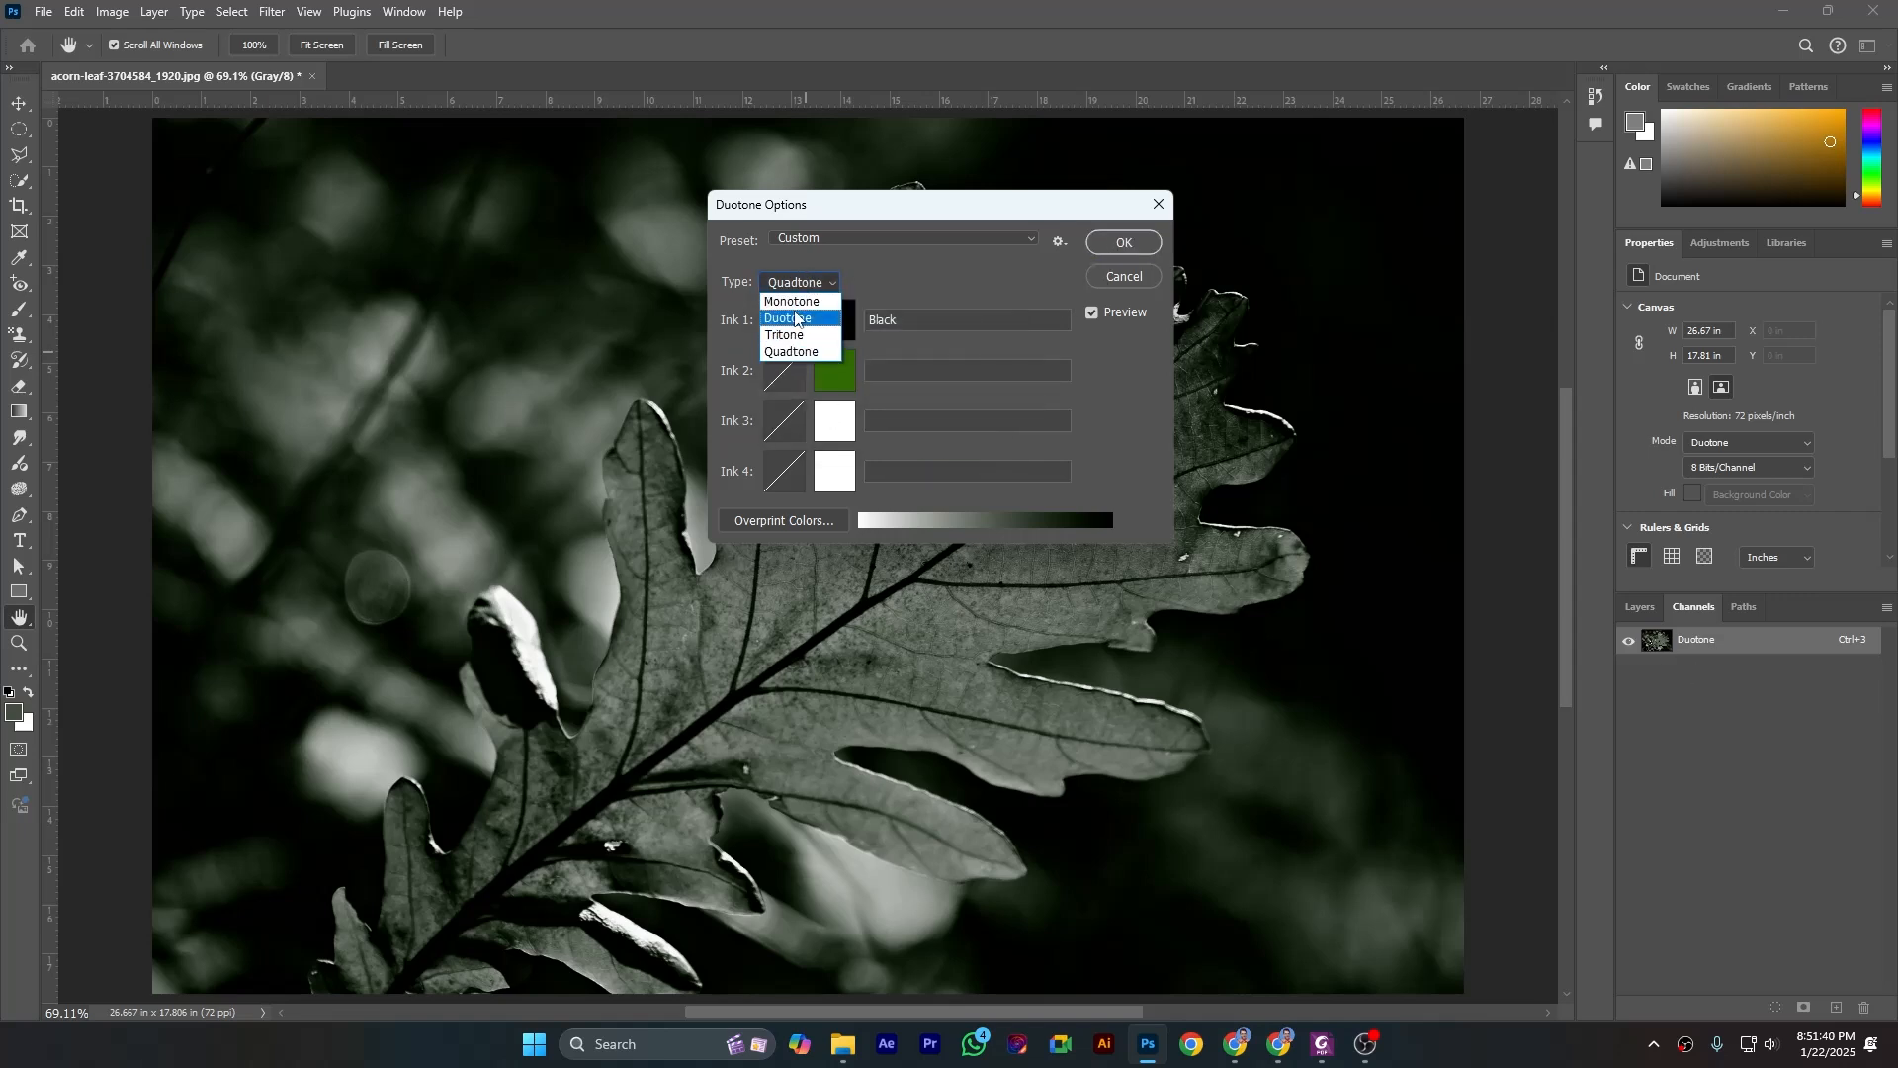
click(800, 316)
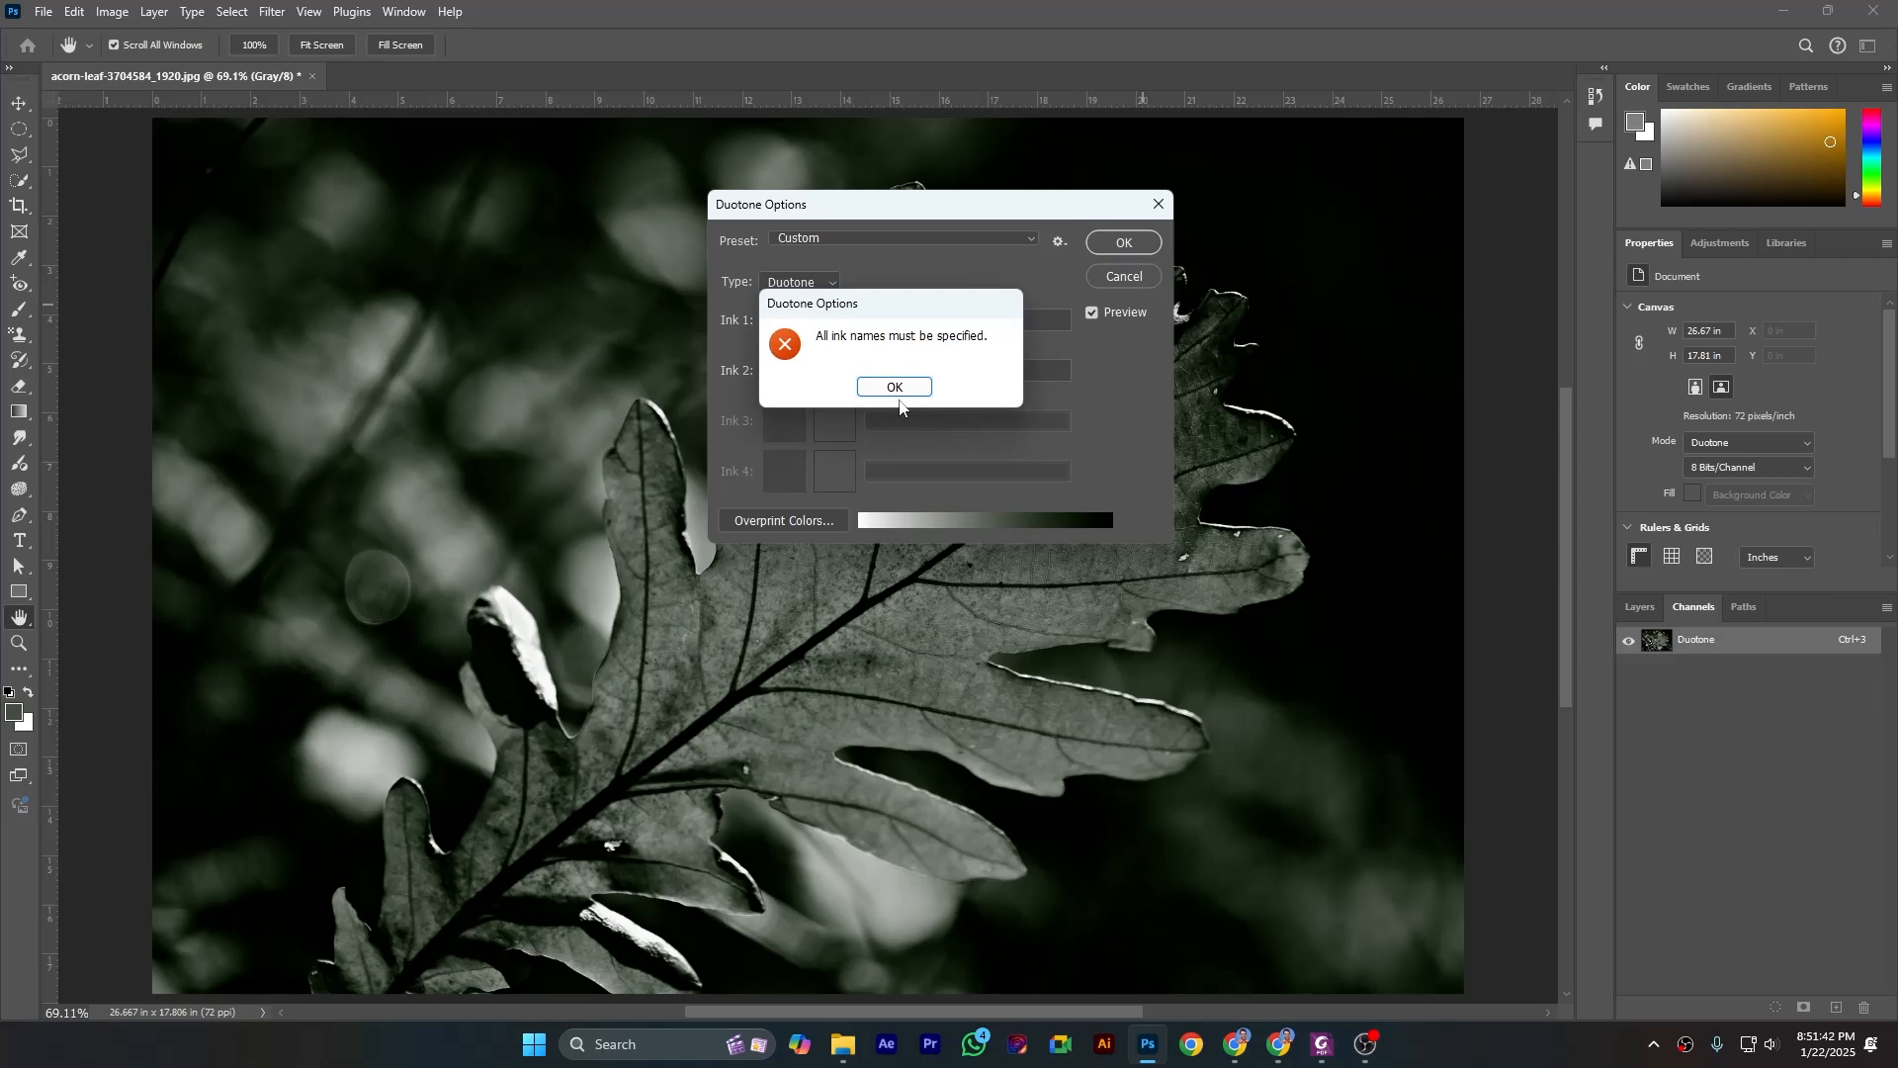
click(878, 387)
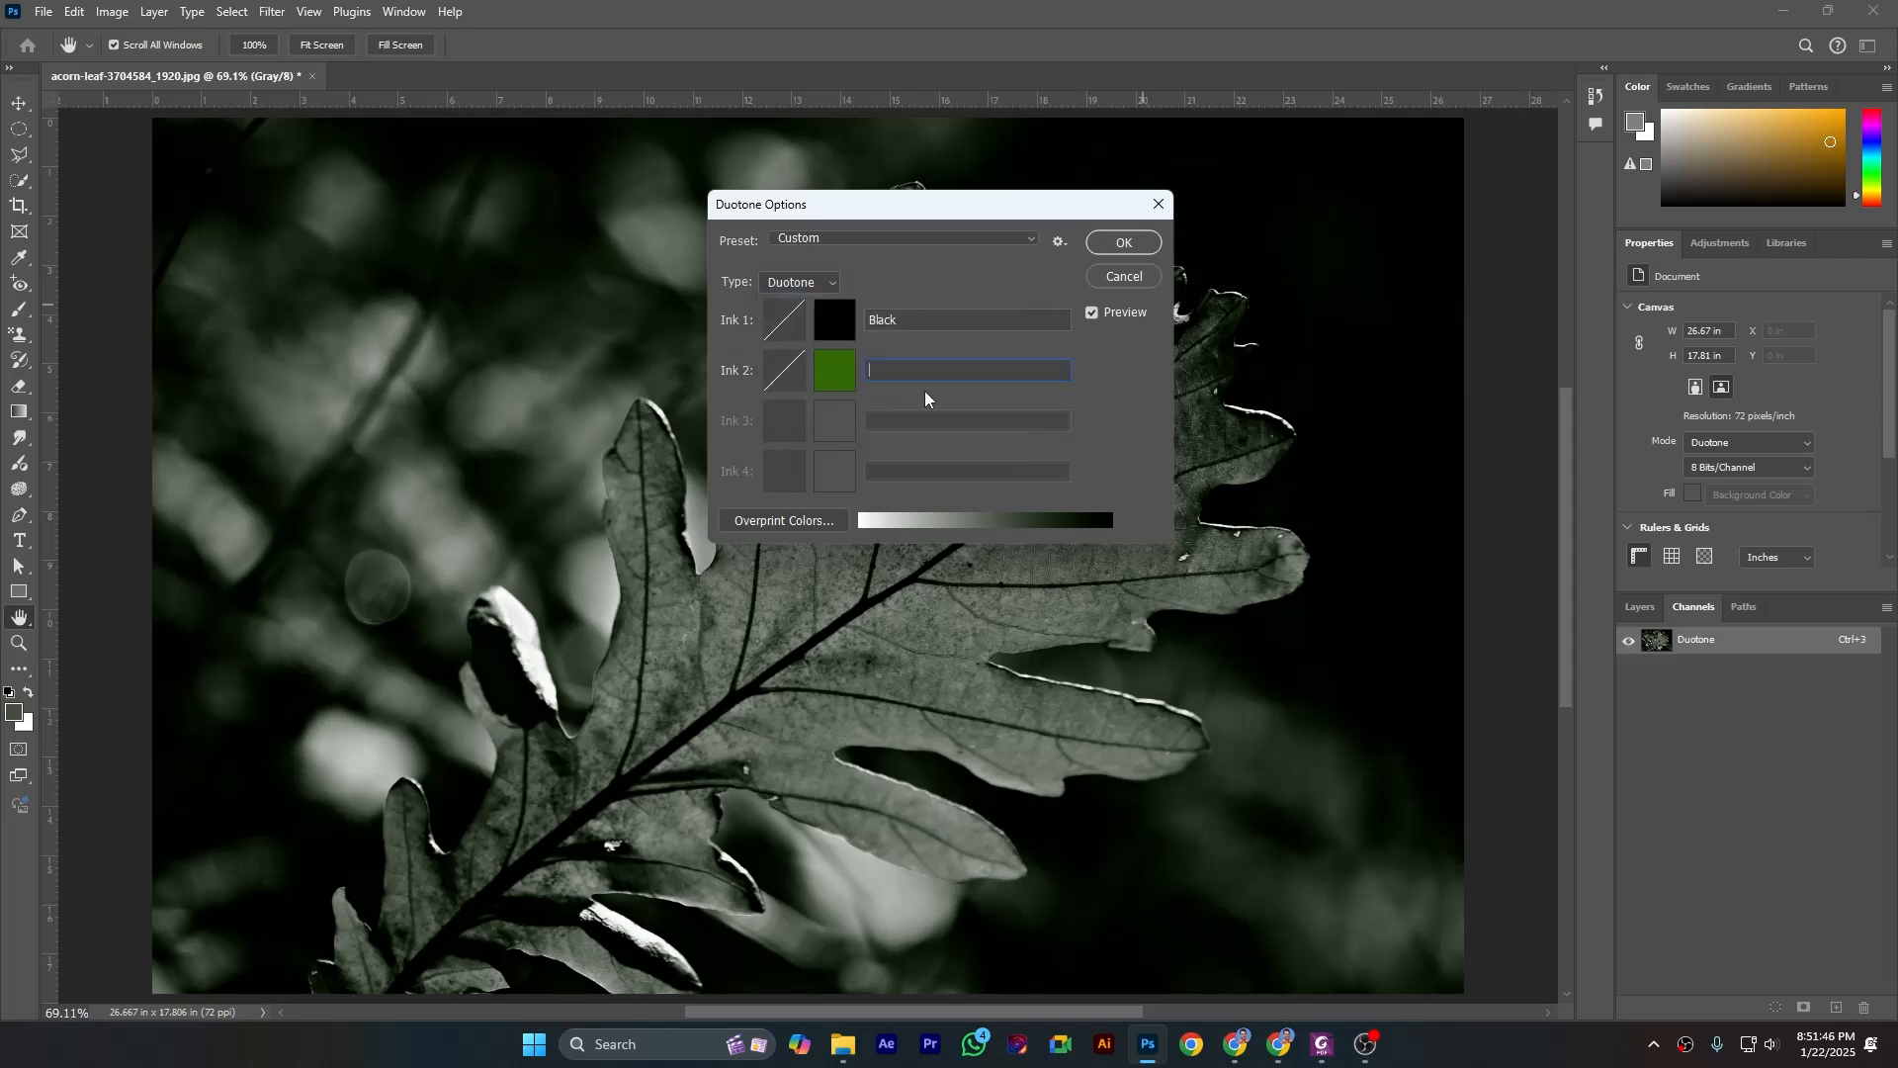
text(Green)
click(1124, 242)
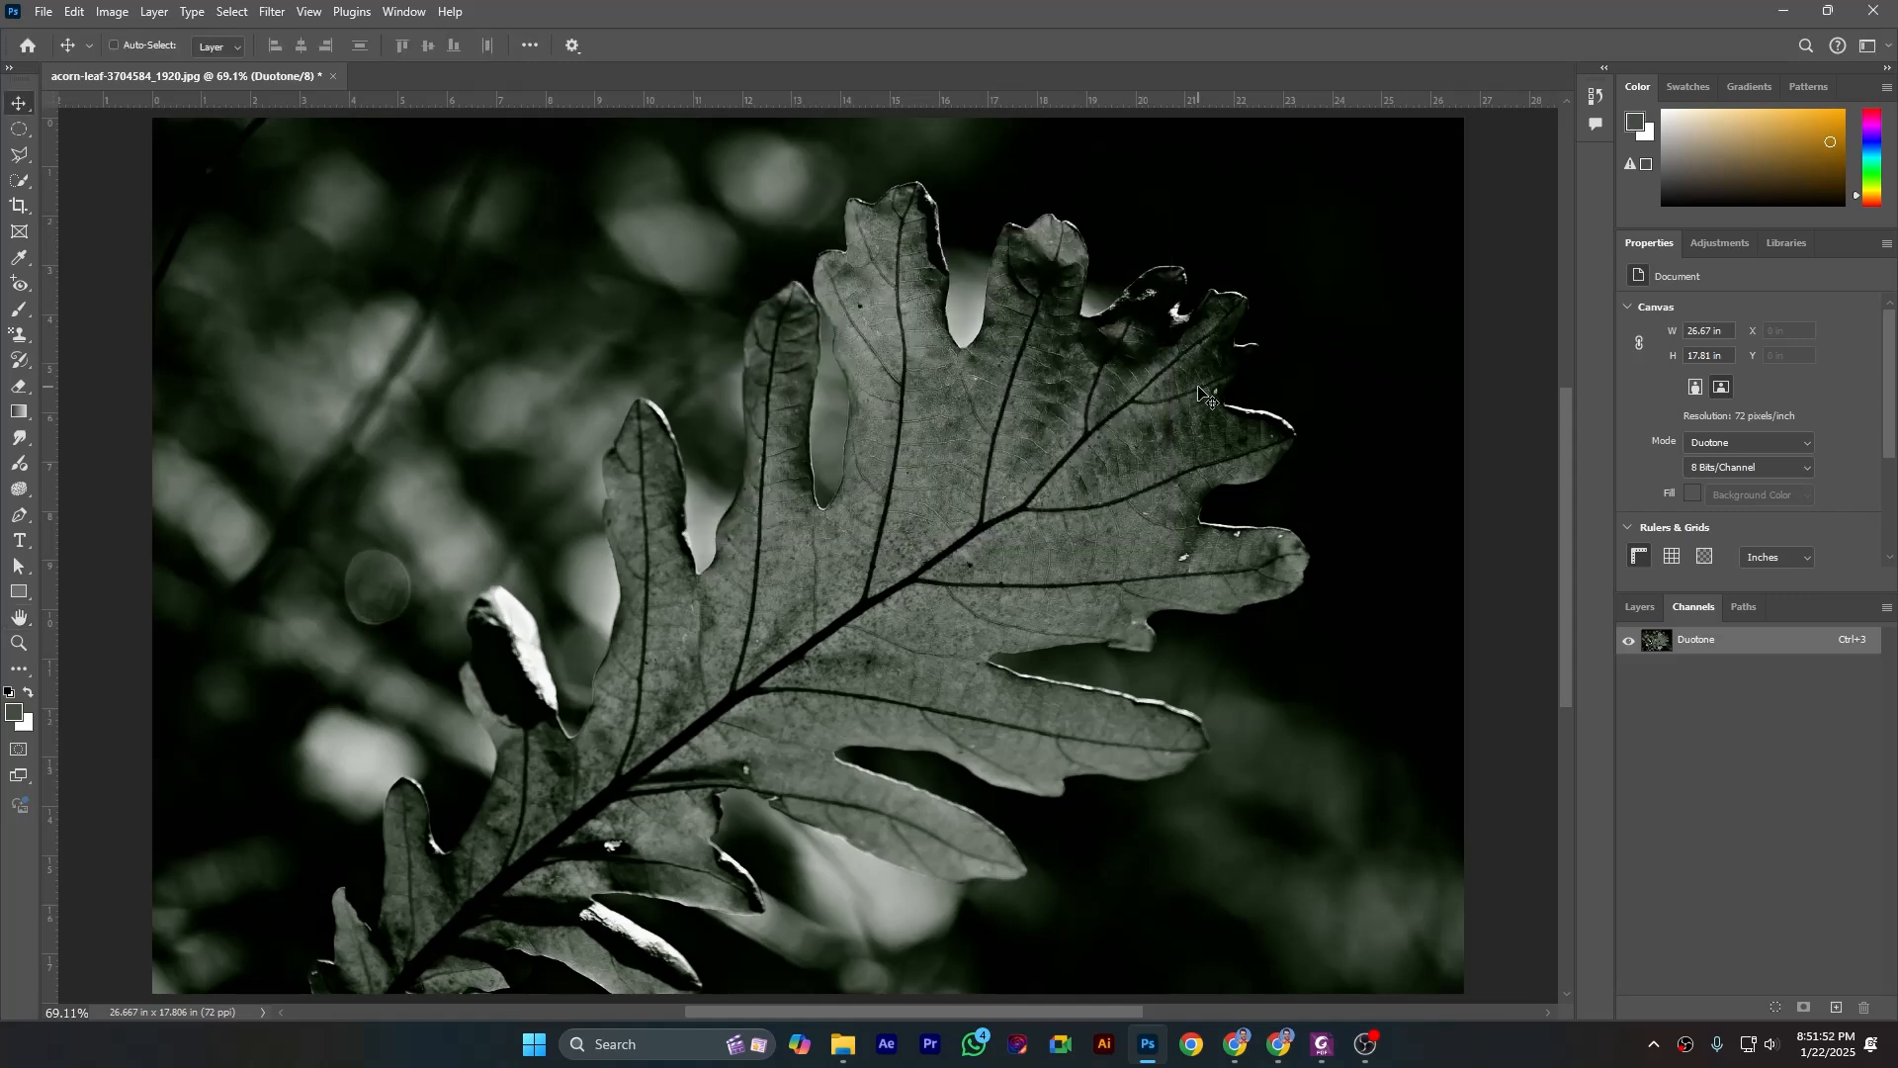
- Undo the Duotone conversion of the leaf image
click(79, 16)
click(83, 35)
click(75, 12)
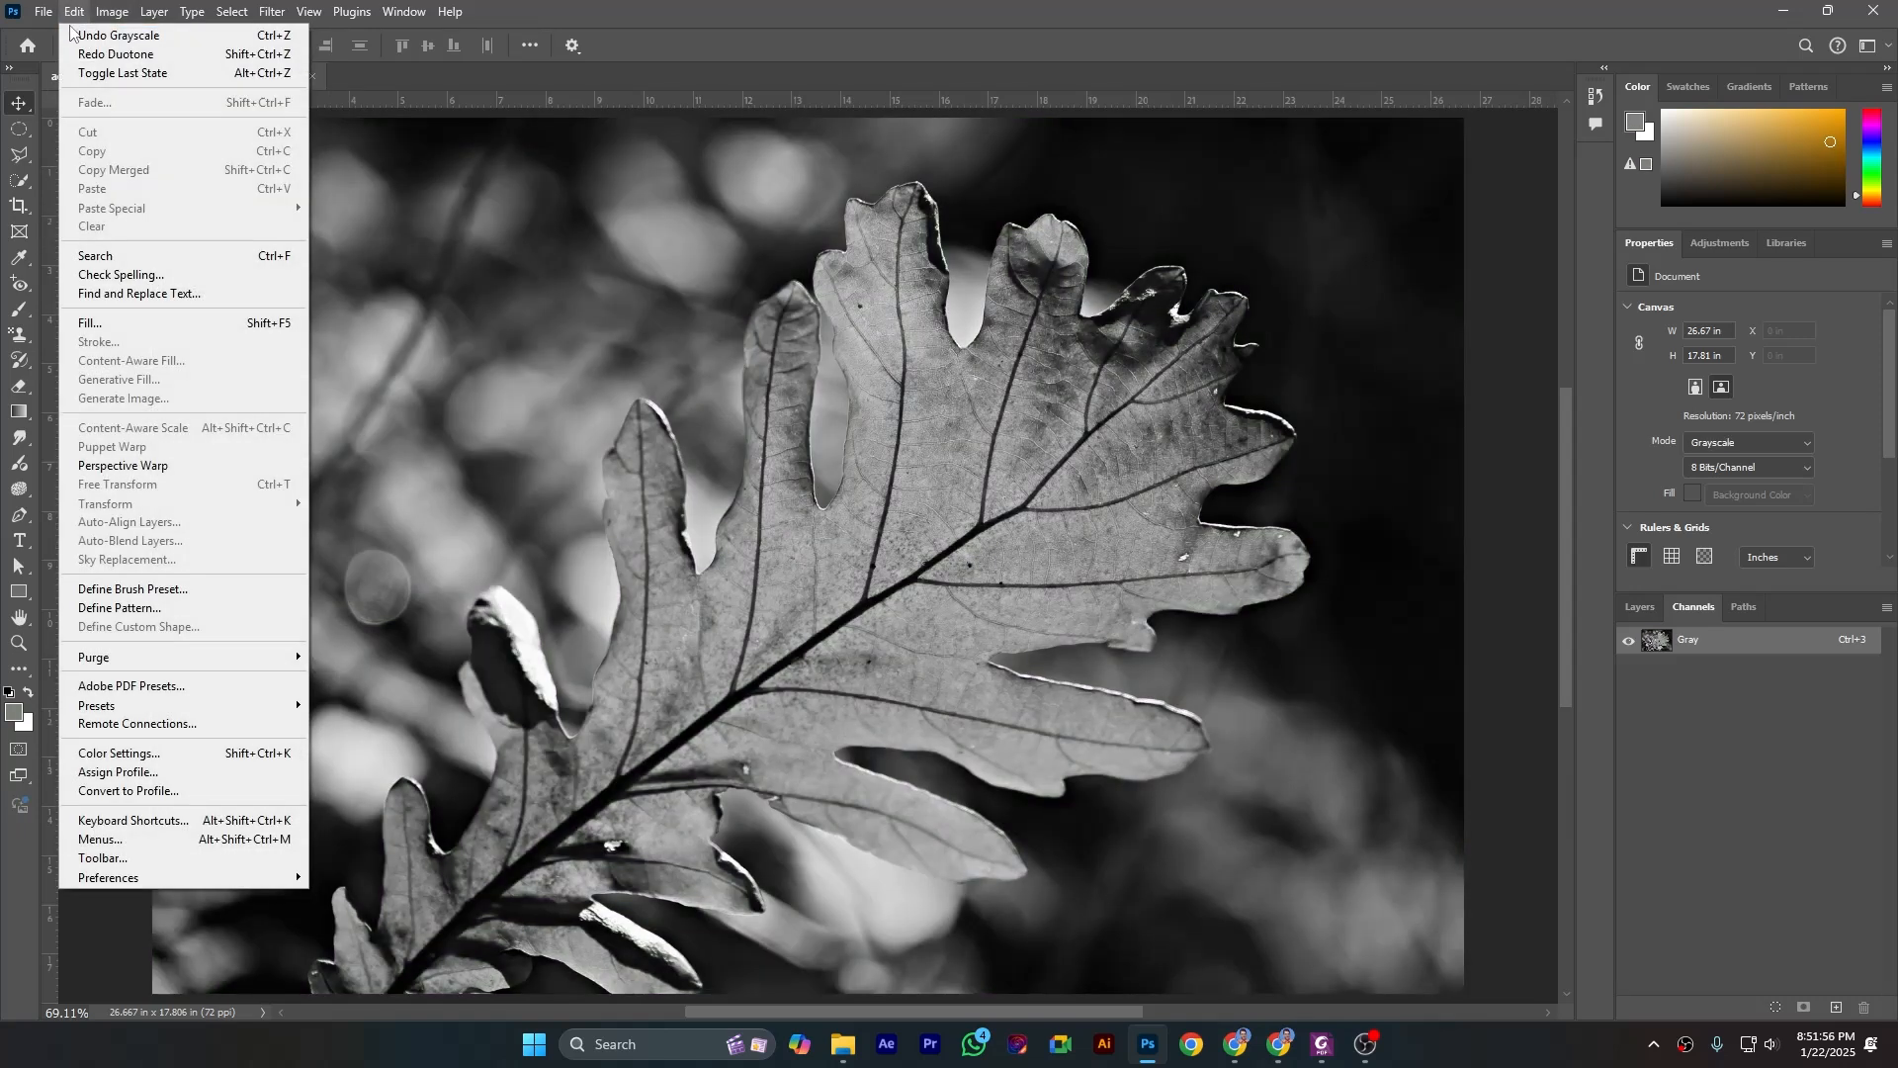
- Convert the grayscale leaf image to Indexed Color mode and check the color modes available from there
mouse_move(112, 12)
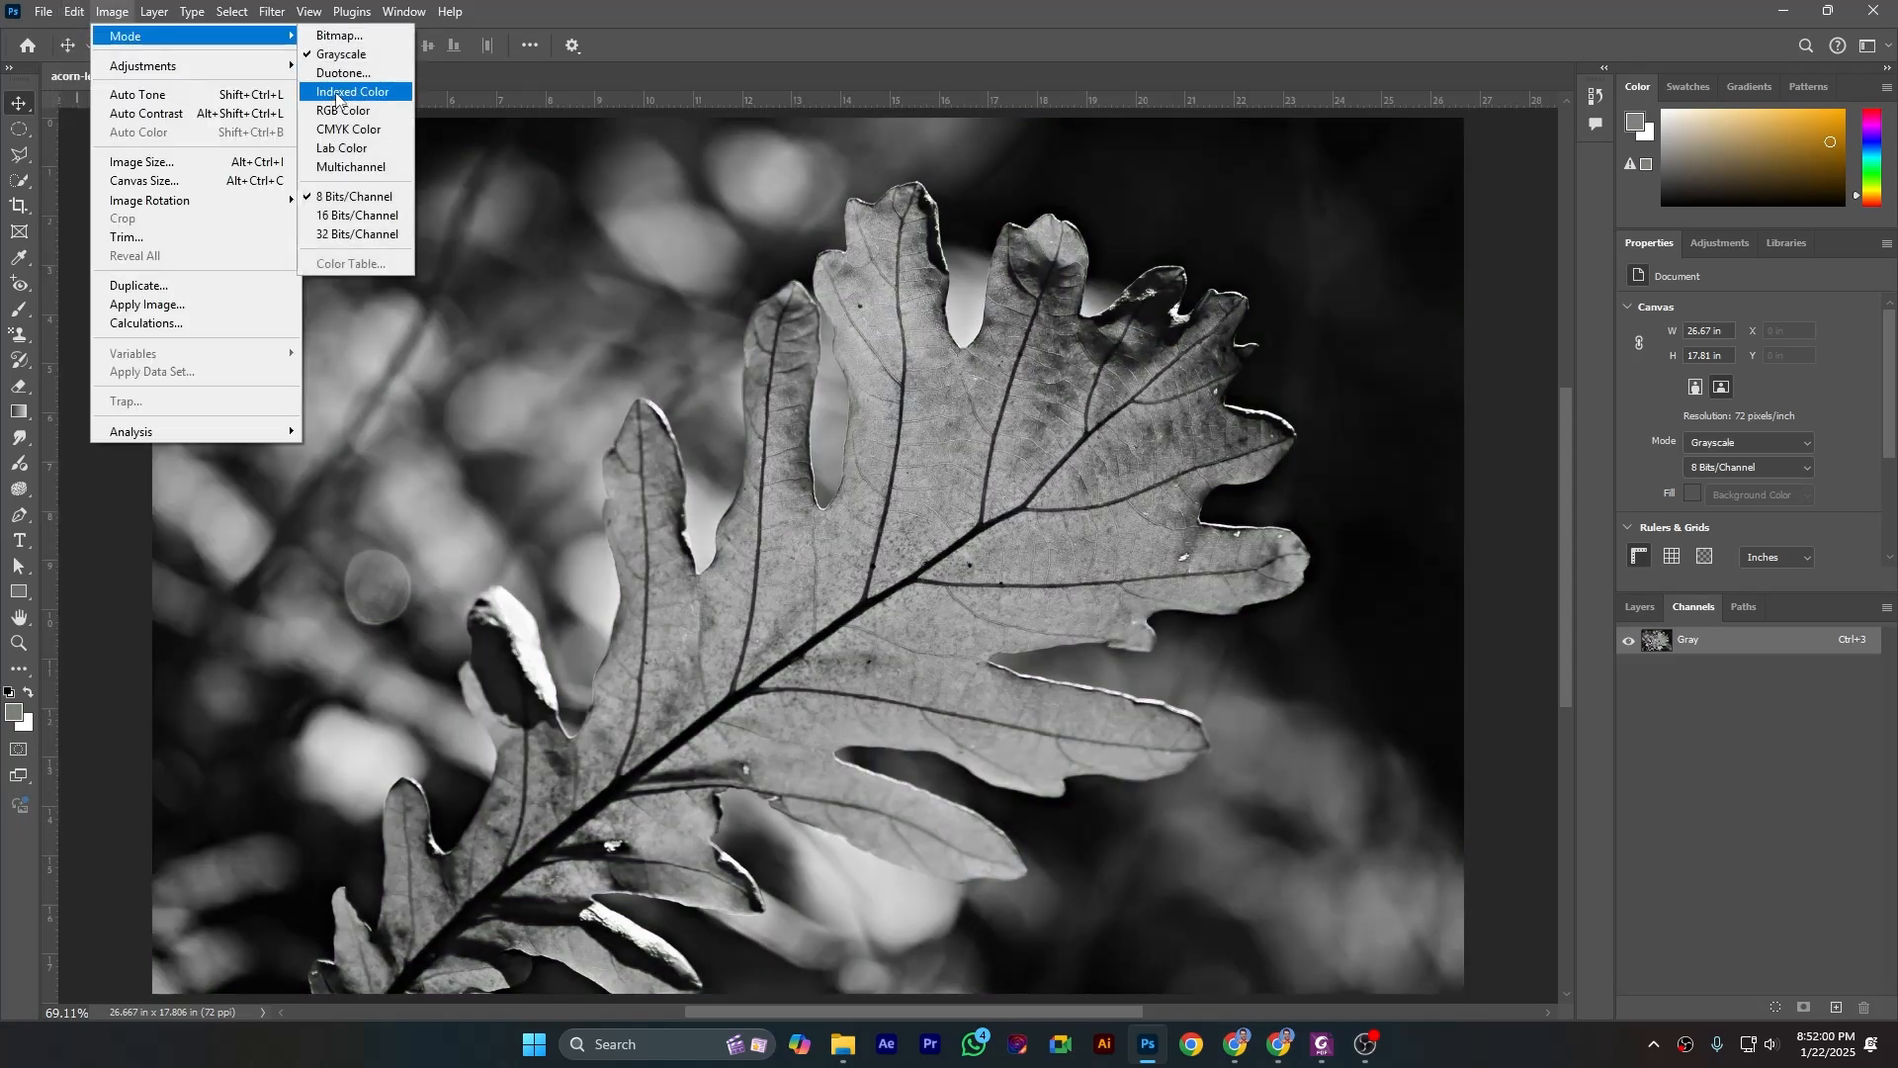
click(338, 92)
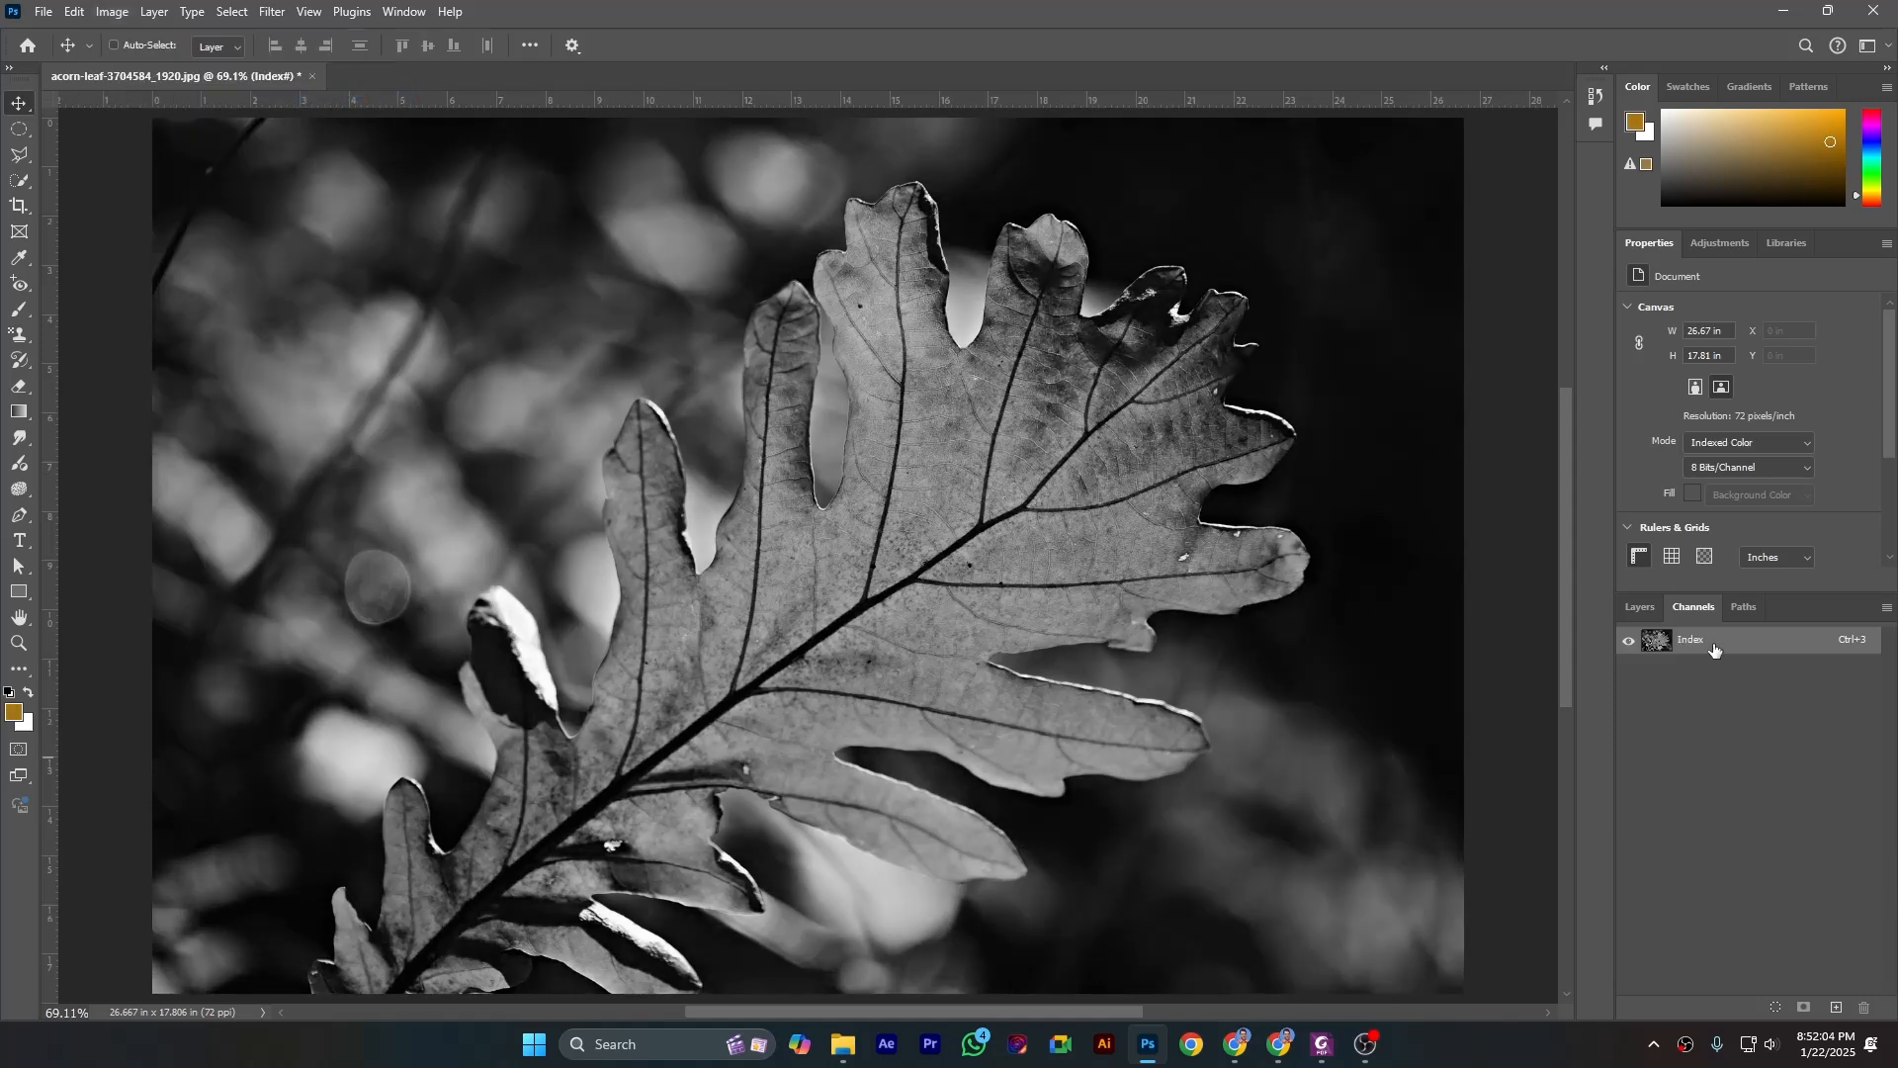
click(115, 13)
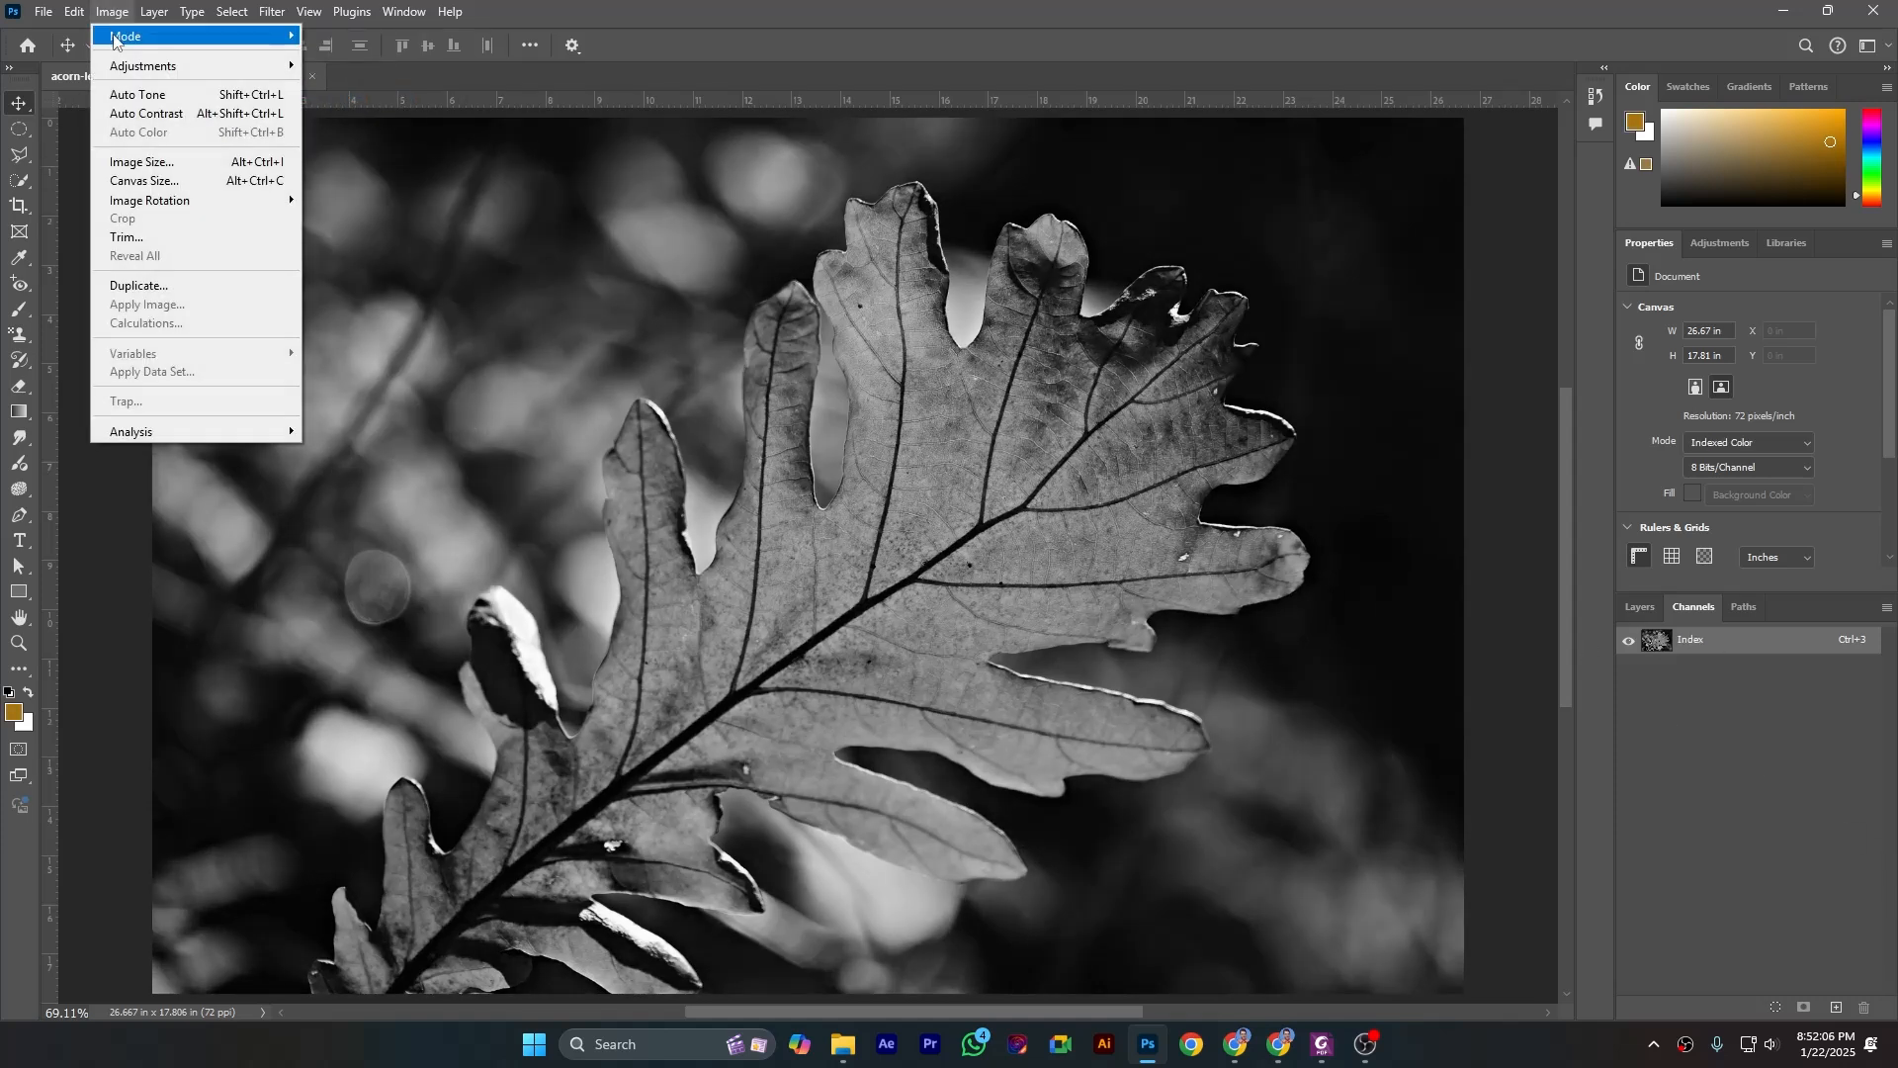
mouse_move(114, 37)
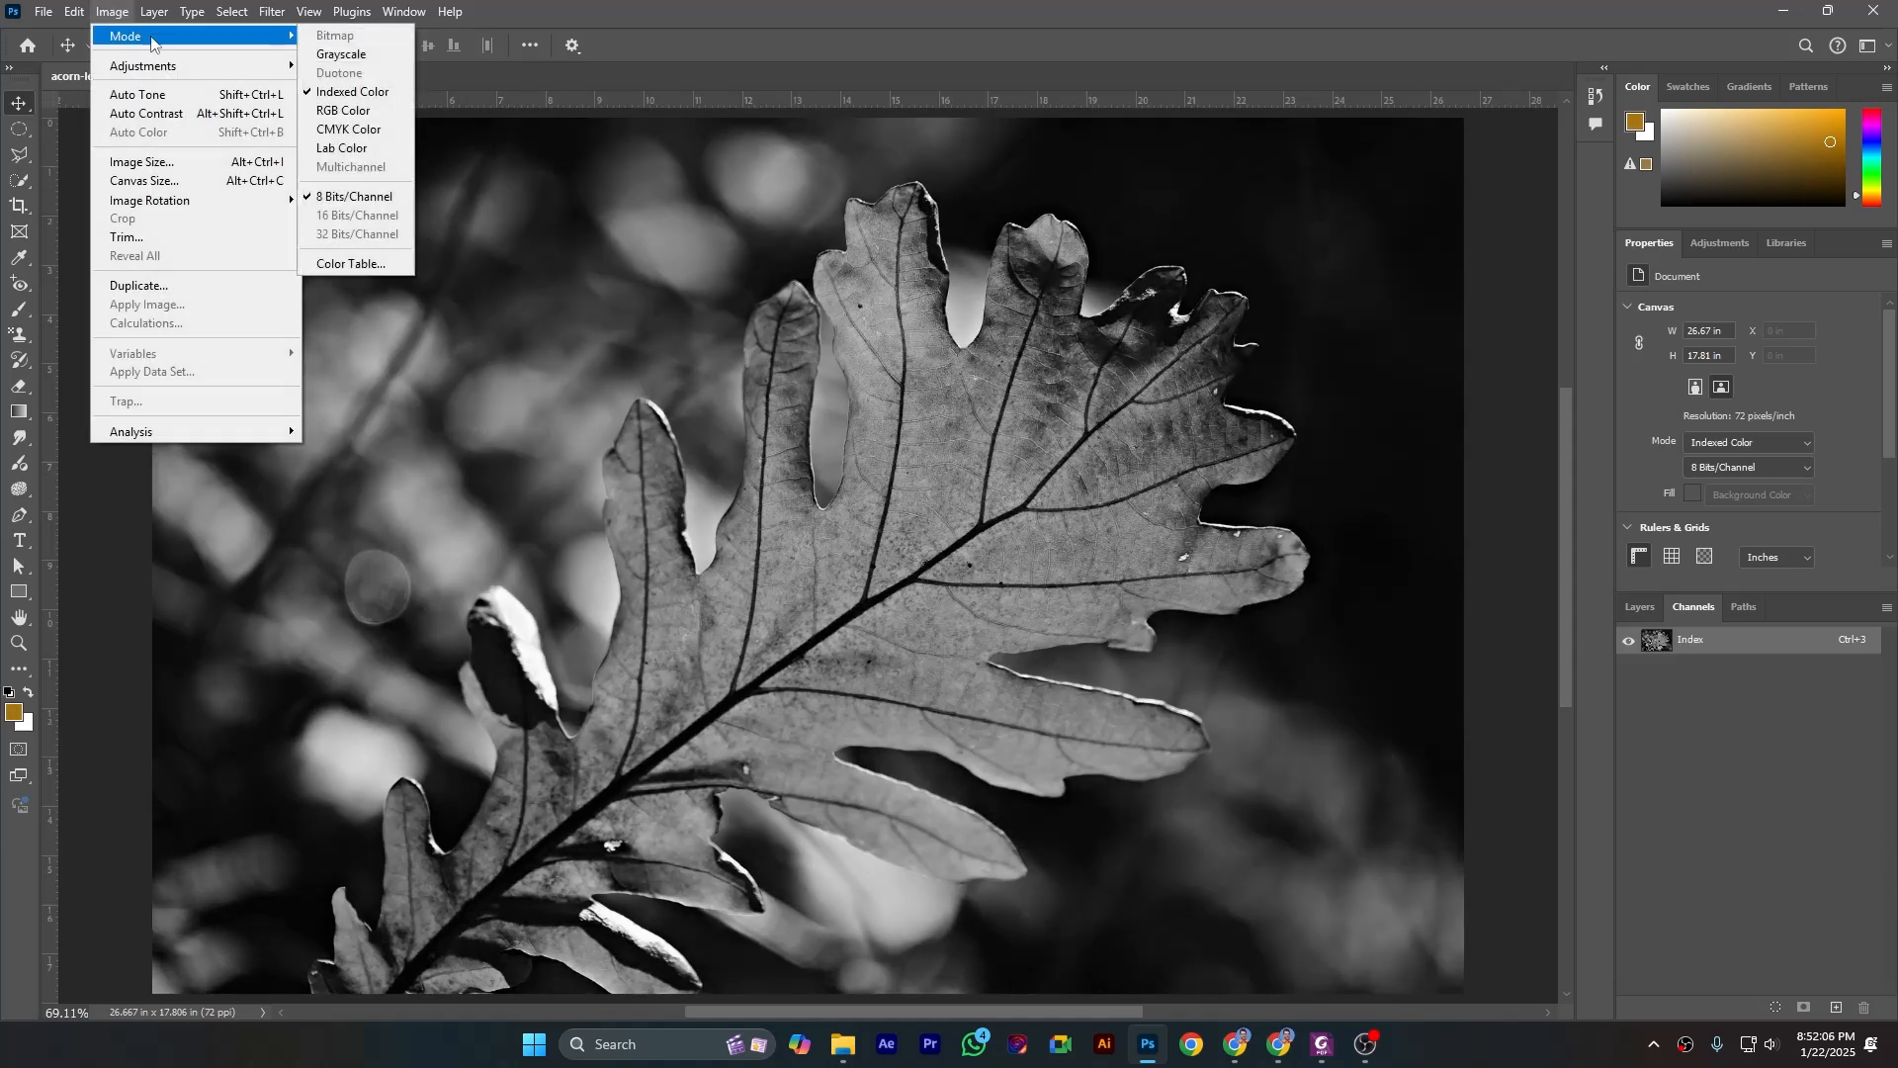
click(337, 96)
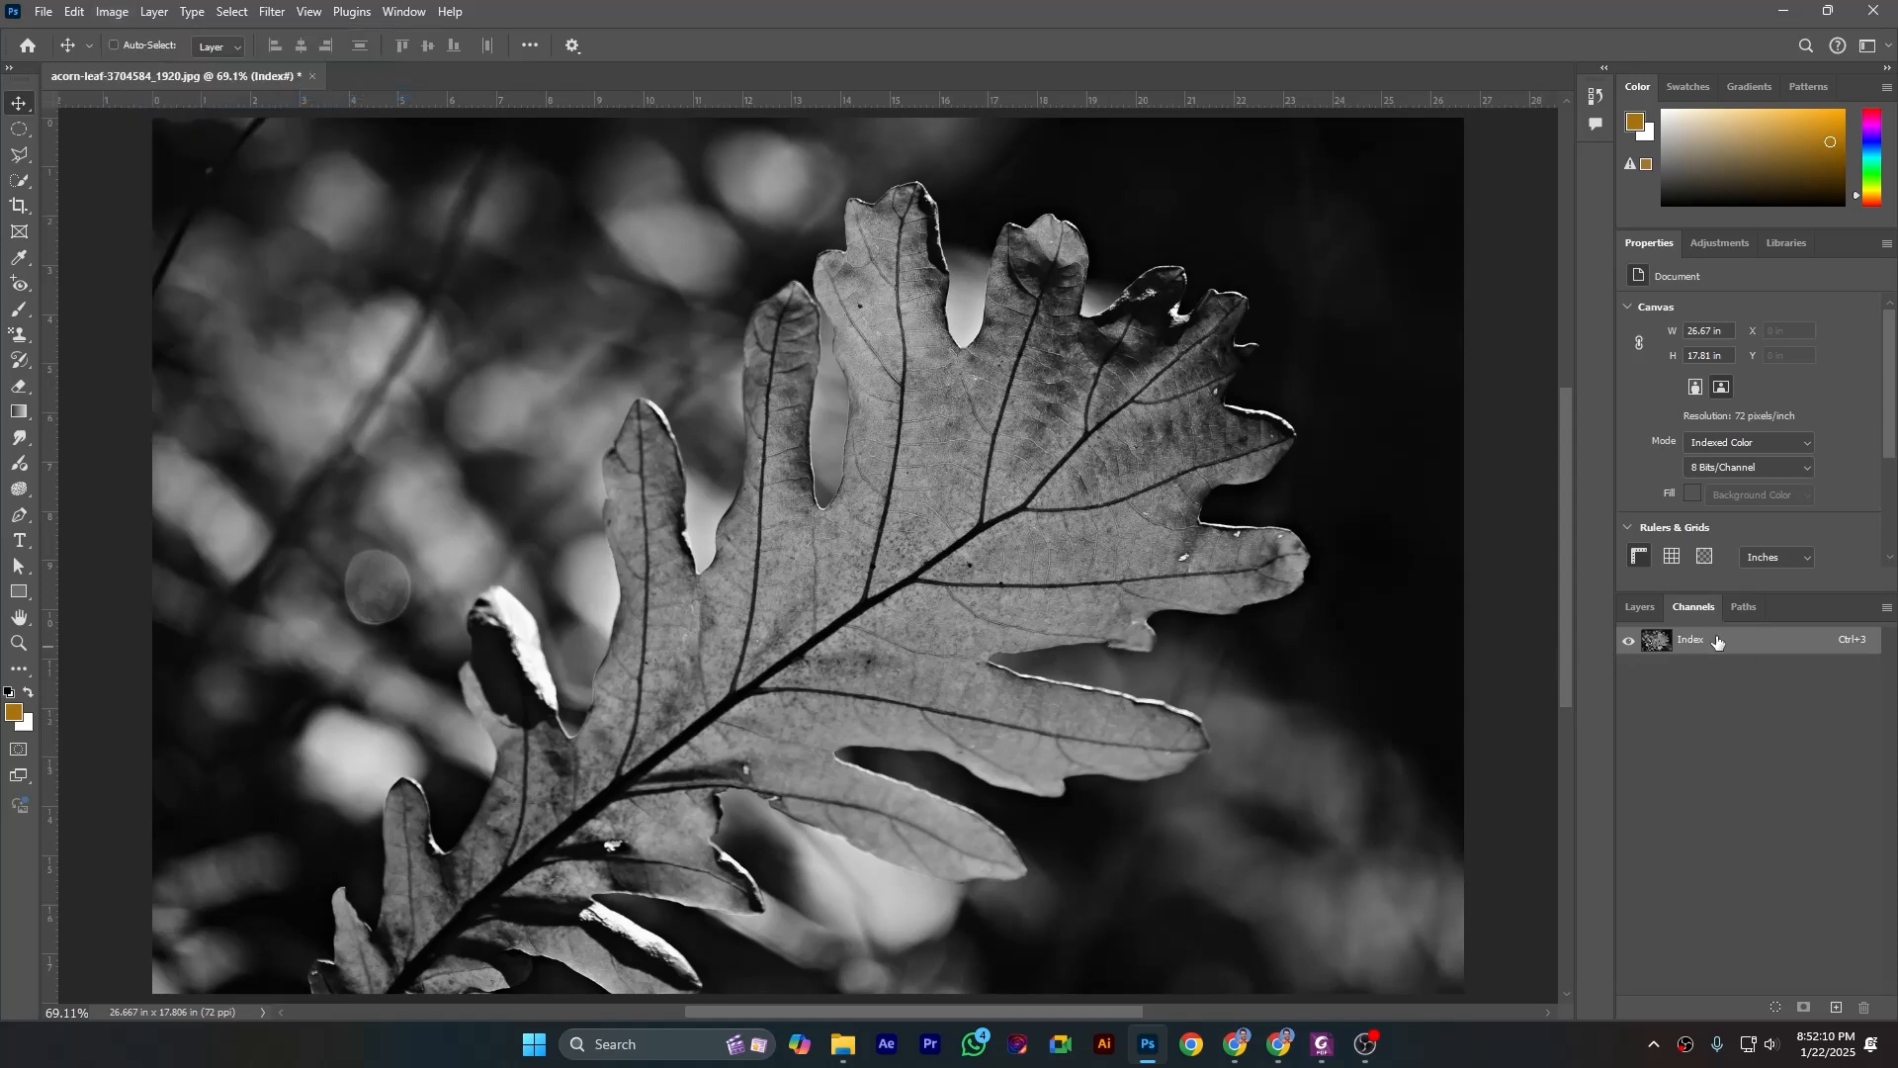
- Undo the Indexed Color and Grayscale conversions to restore the leaf image to RGB color
click(96, 14)
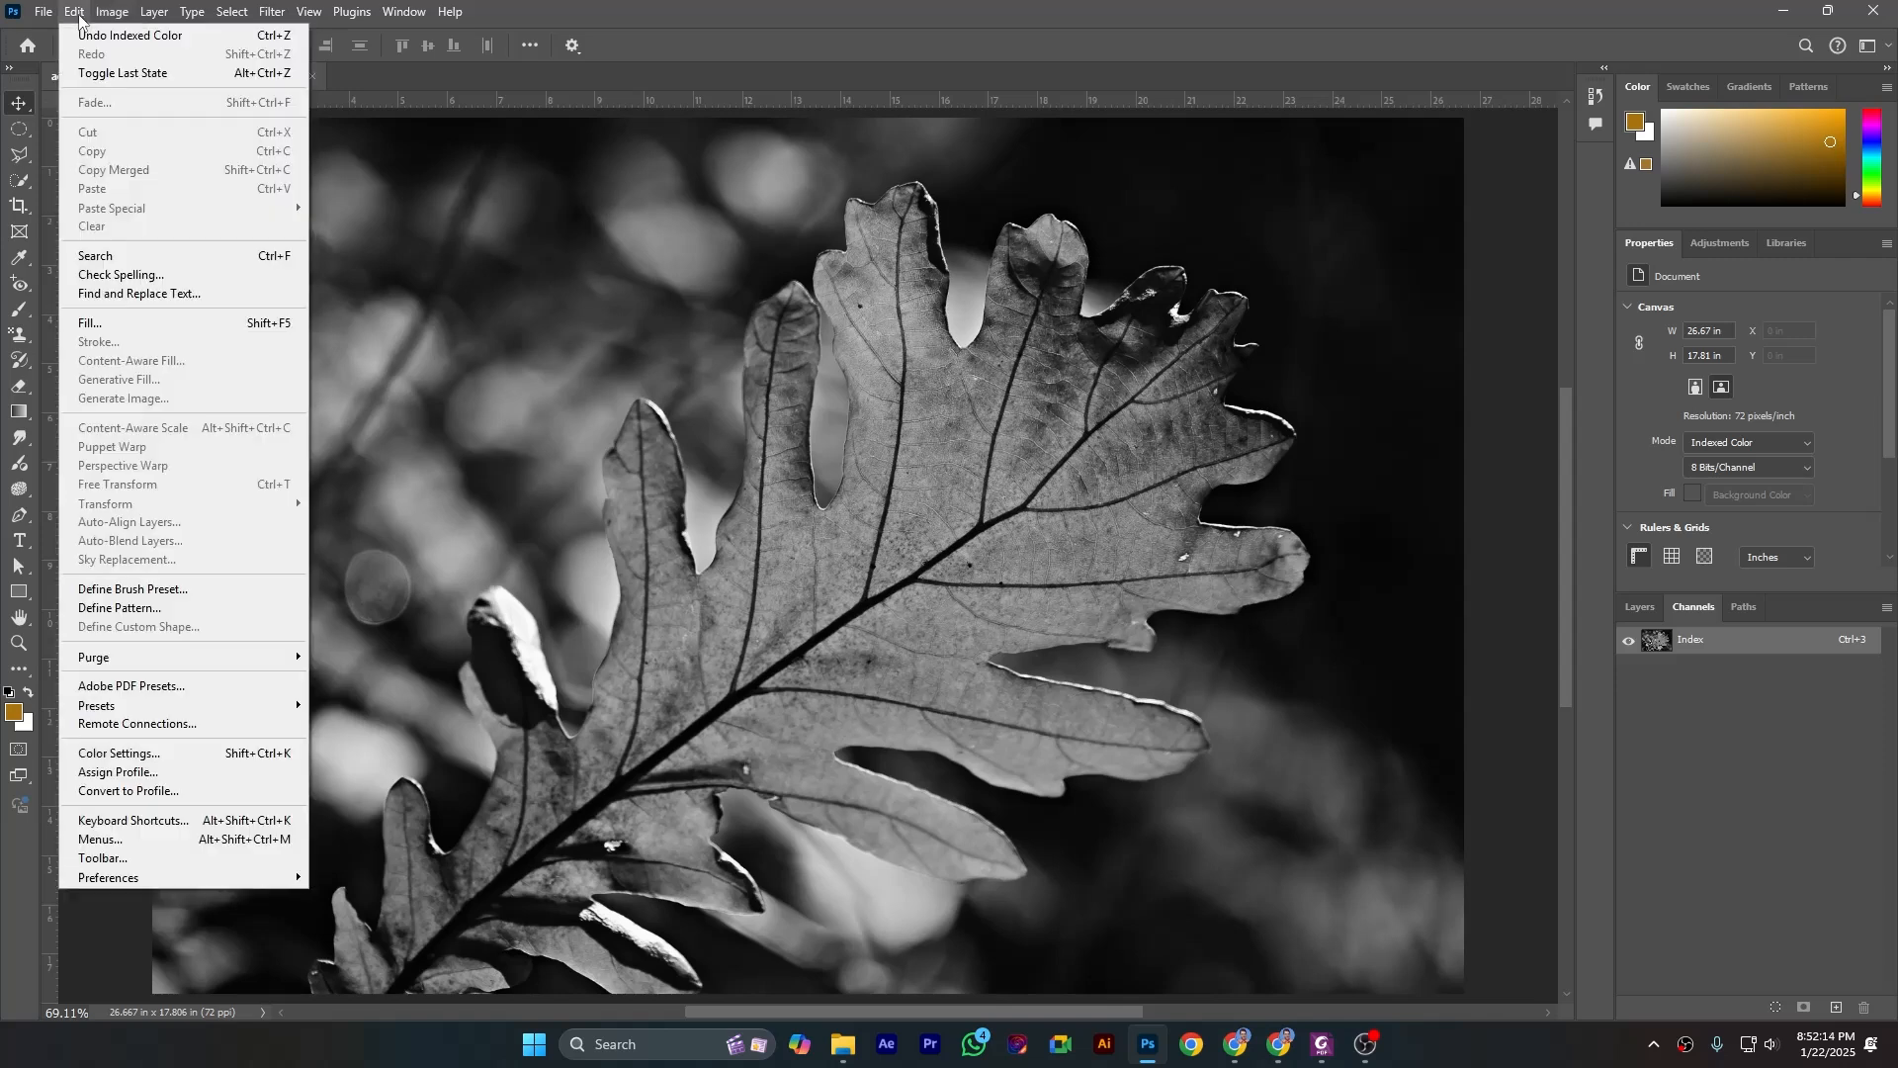
click(83, 36)
click(75, 12)
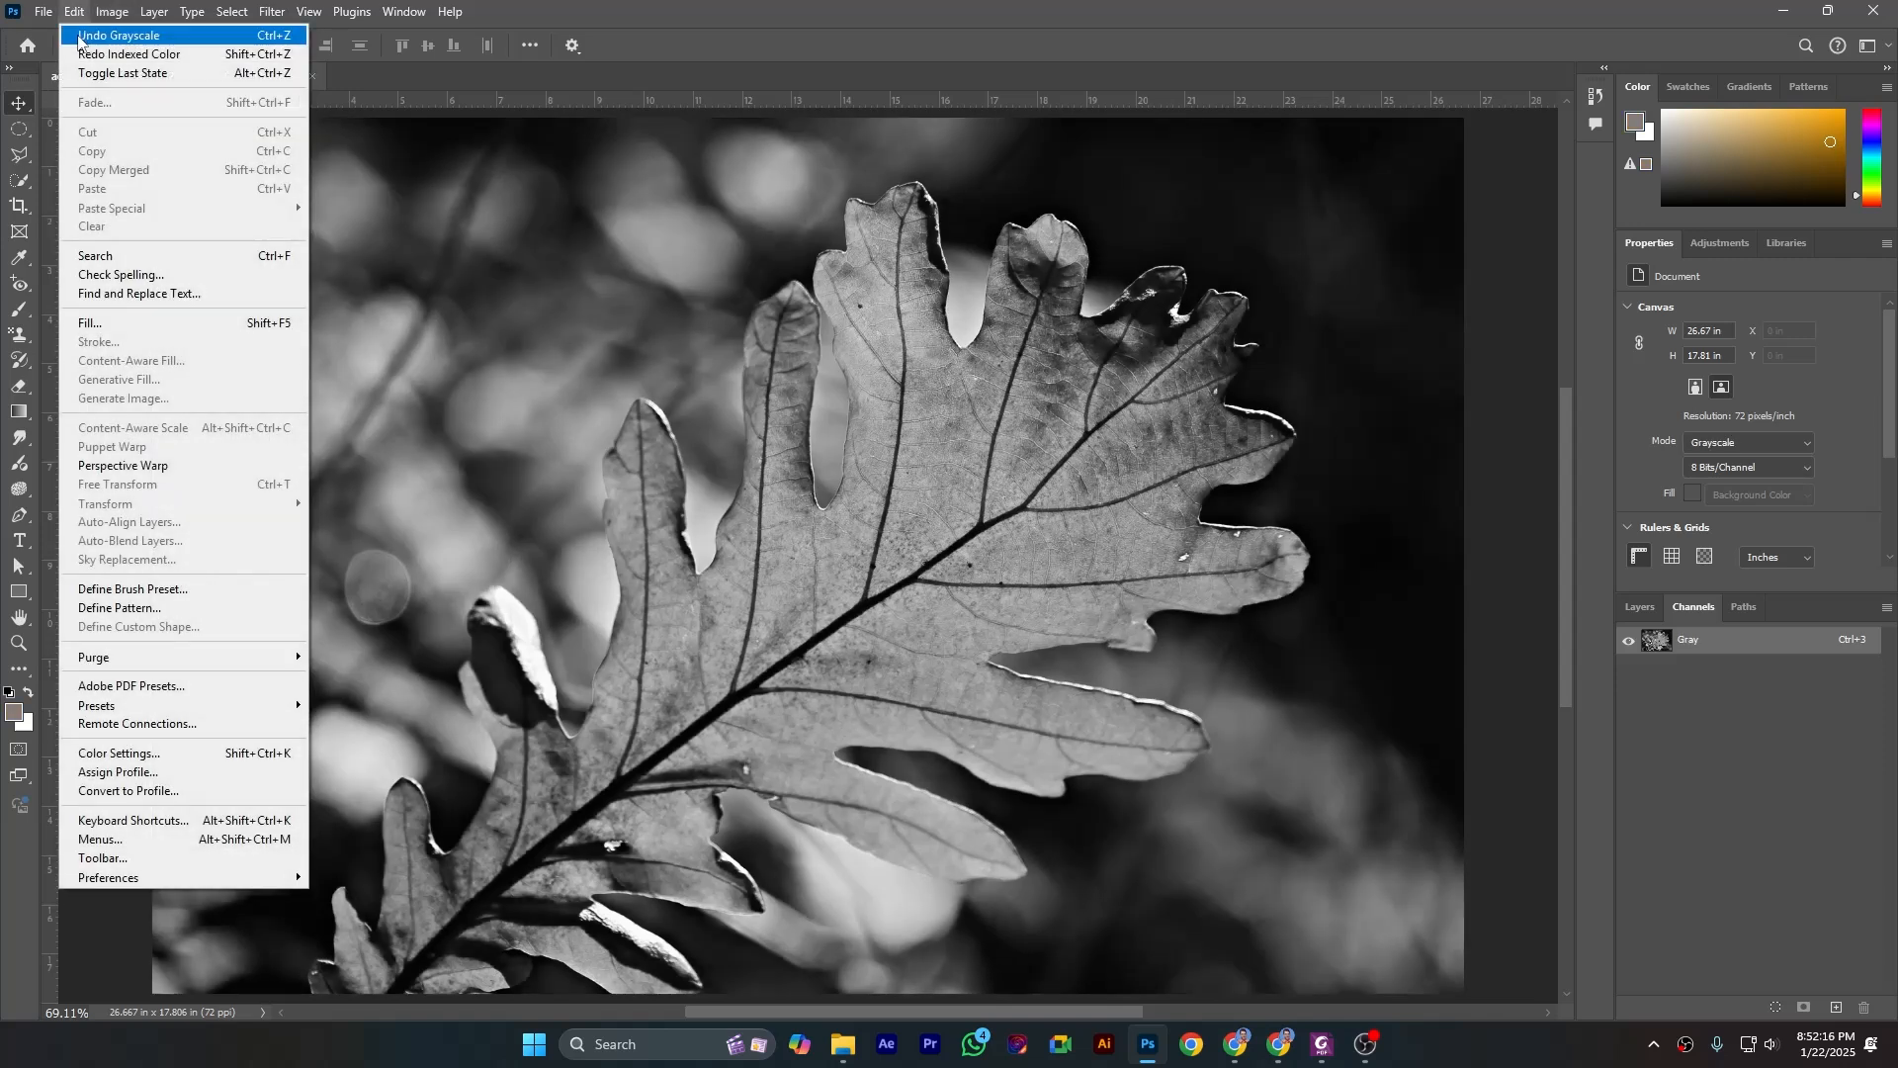
click(78, 35)
click(74, 12)
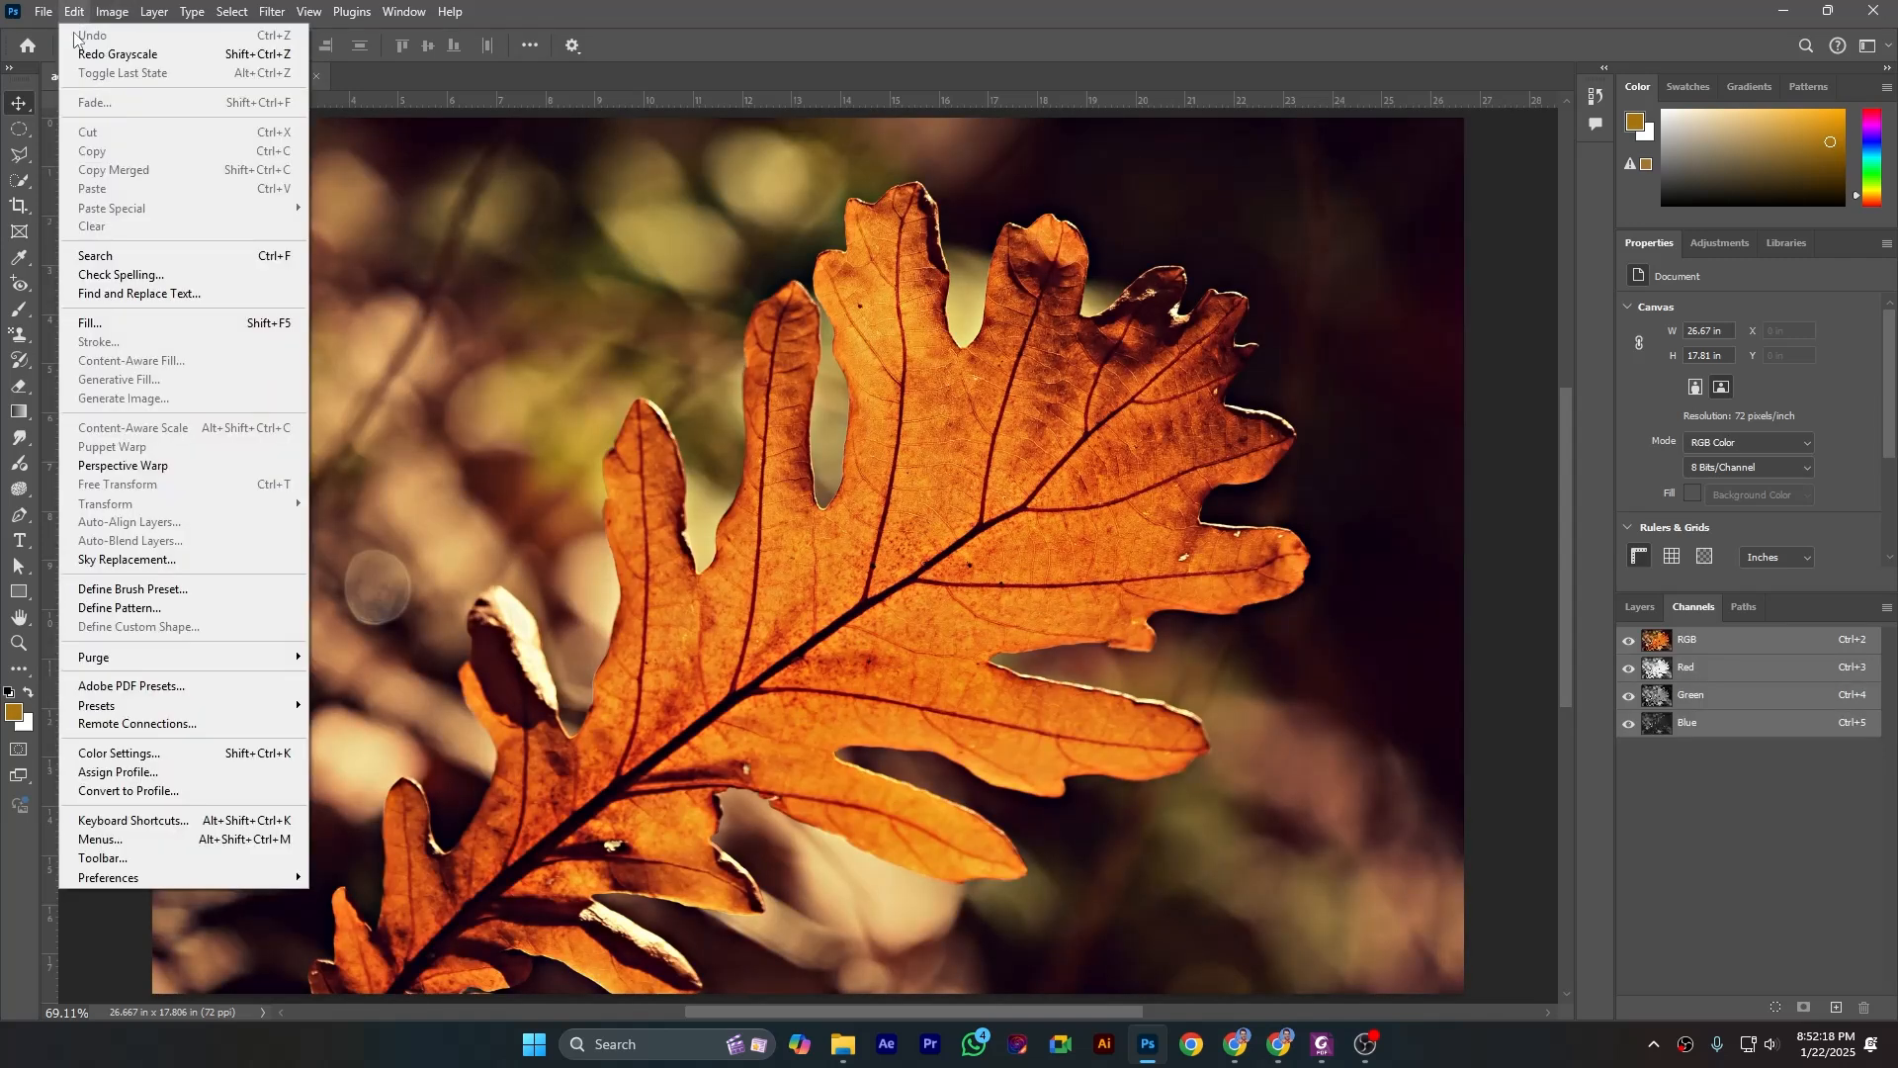
click(1668, 806)
- Start converting the RGB leaf image to Indexed Color and review the palette choices, keeping Local (Selective)
click(111, 12)
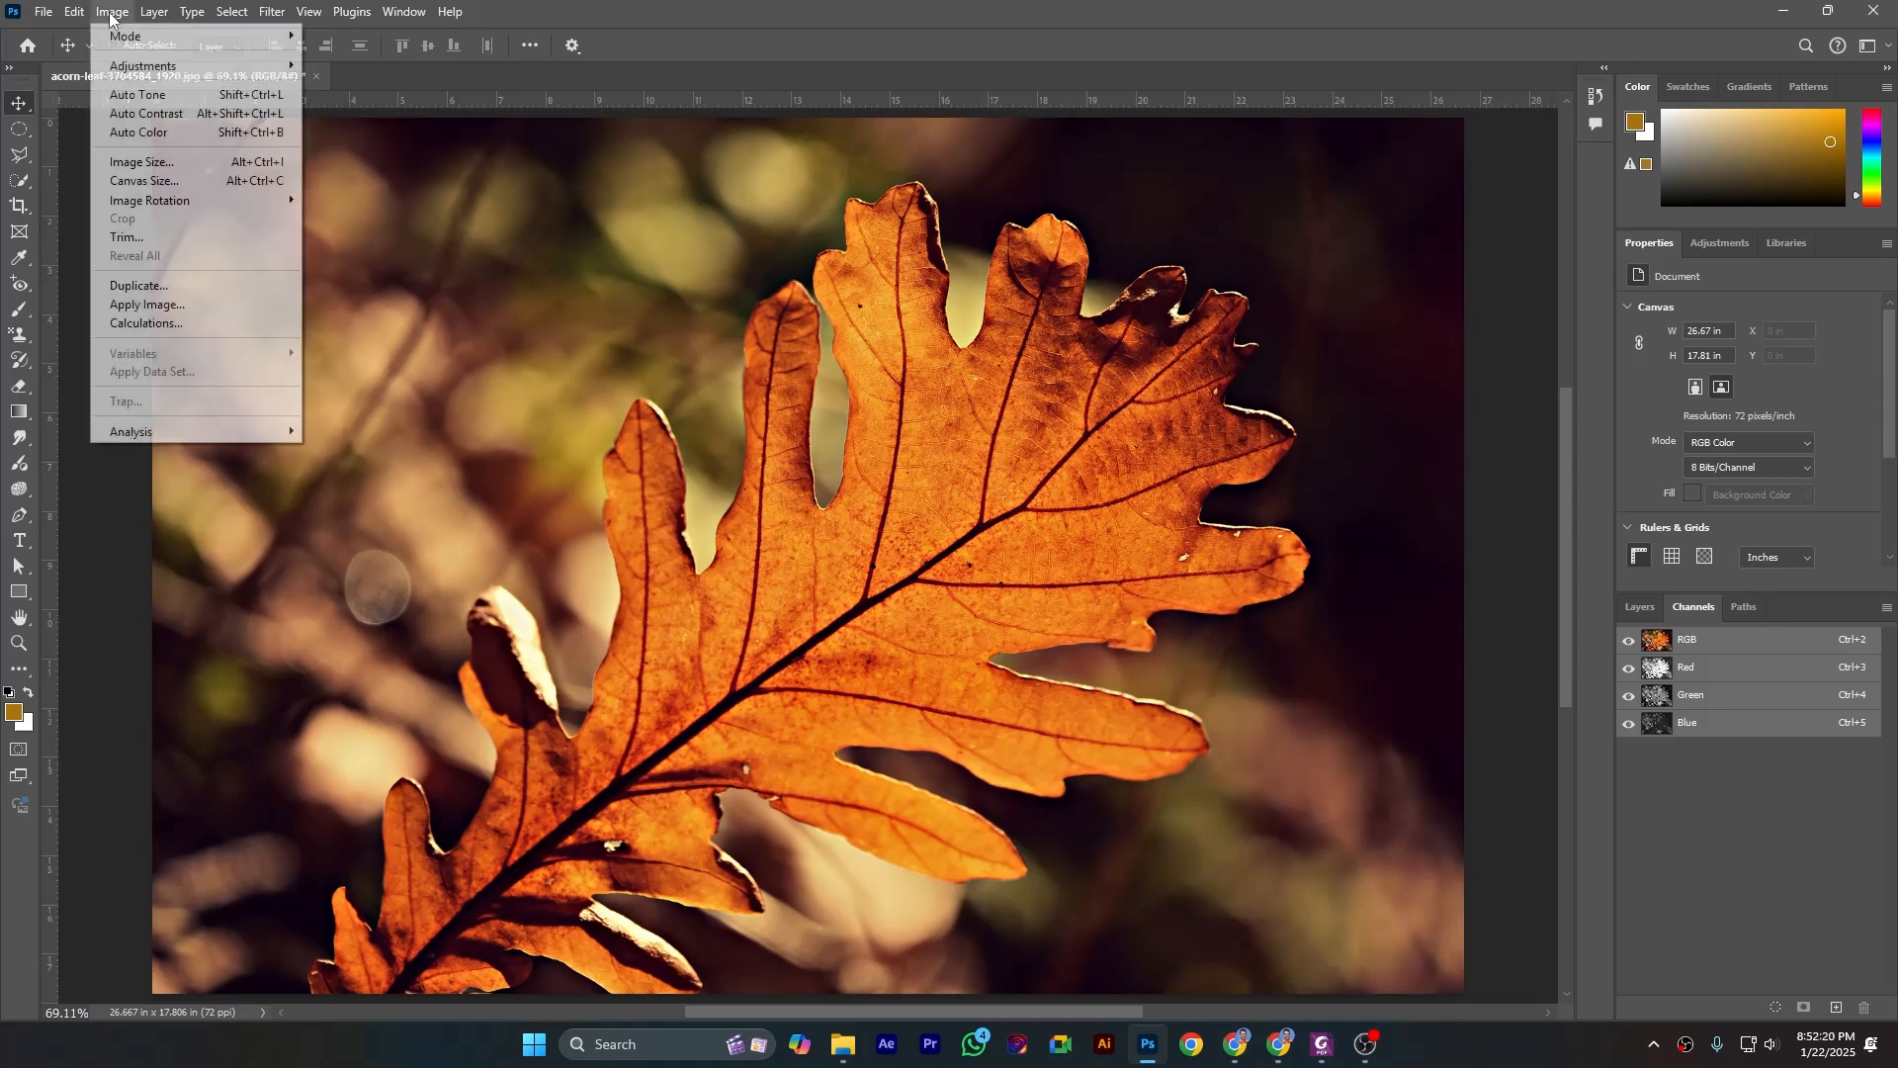
mouse_move(128, 38)
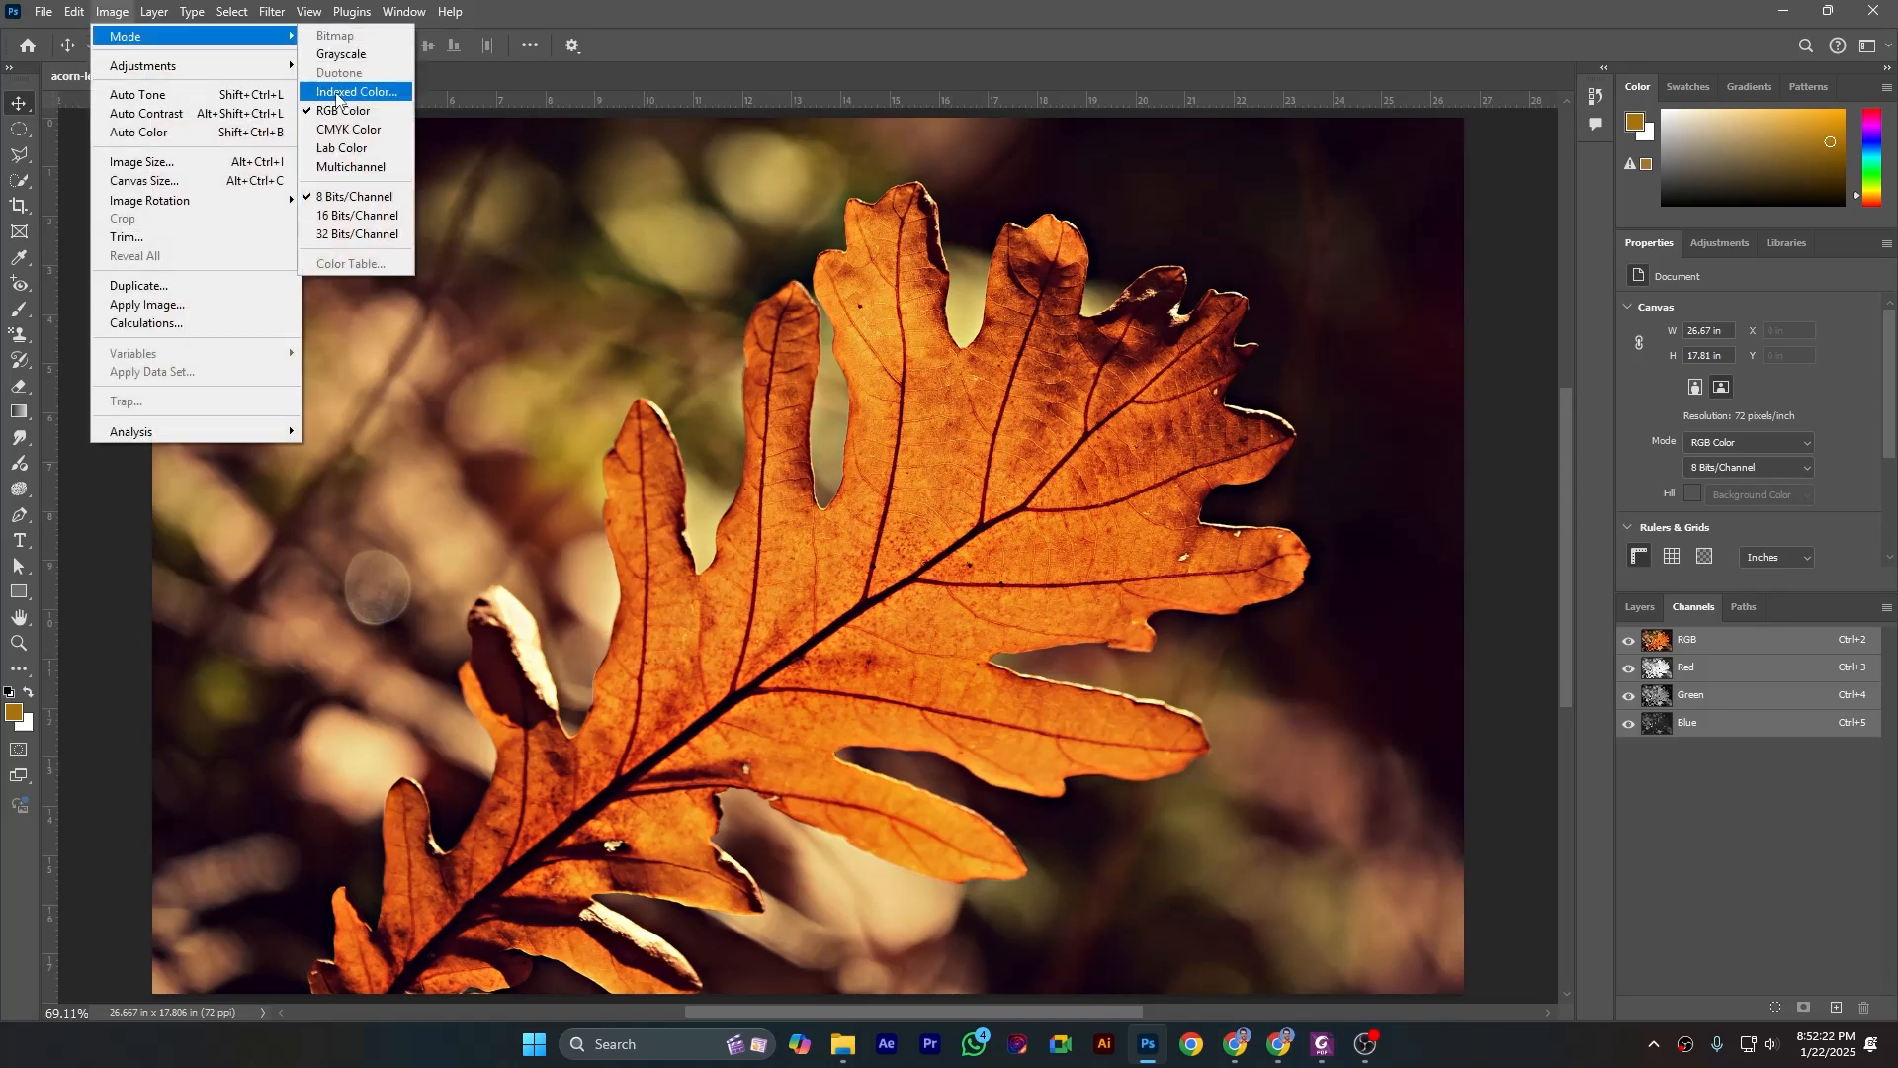
click(337, 92)
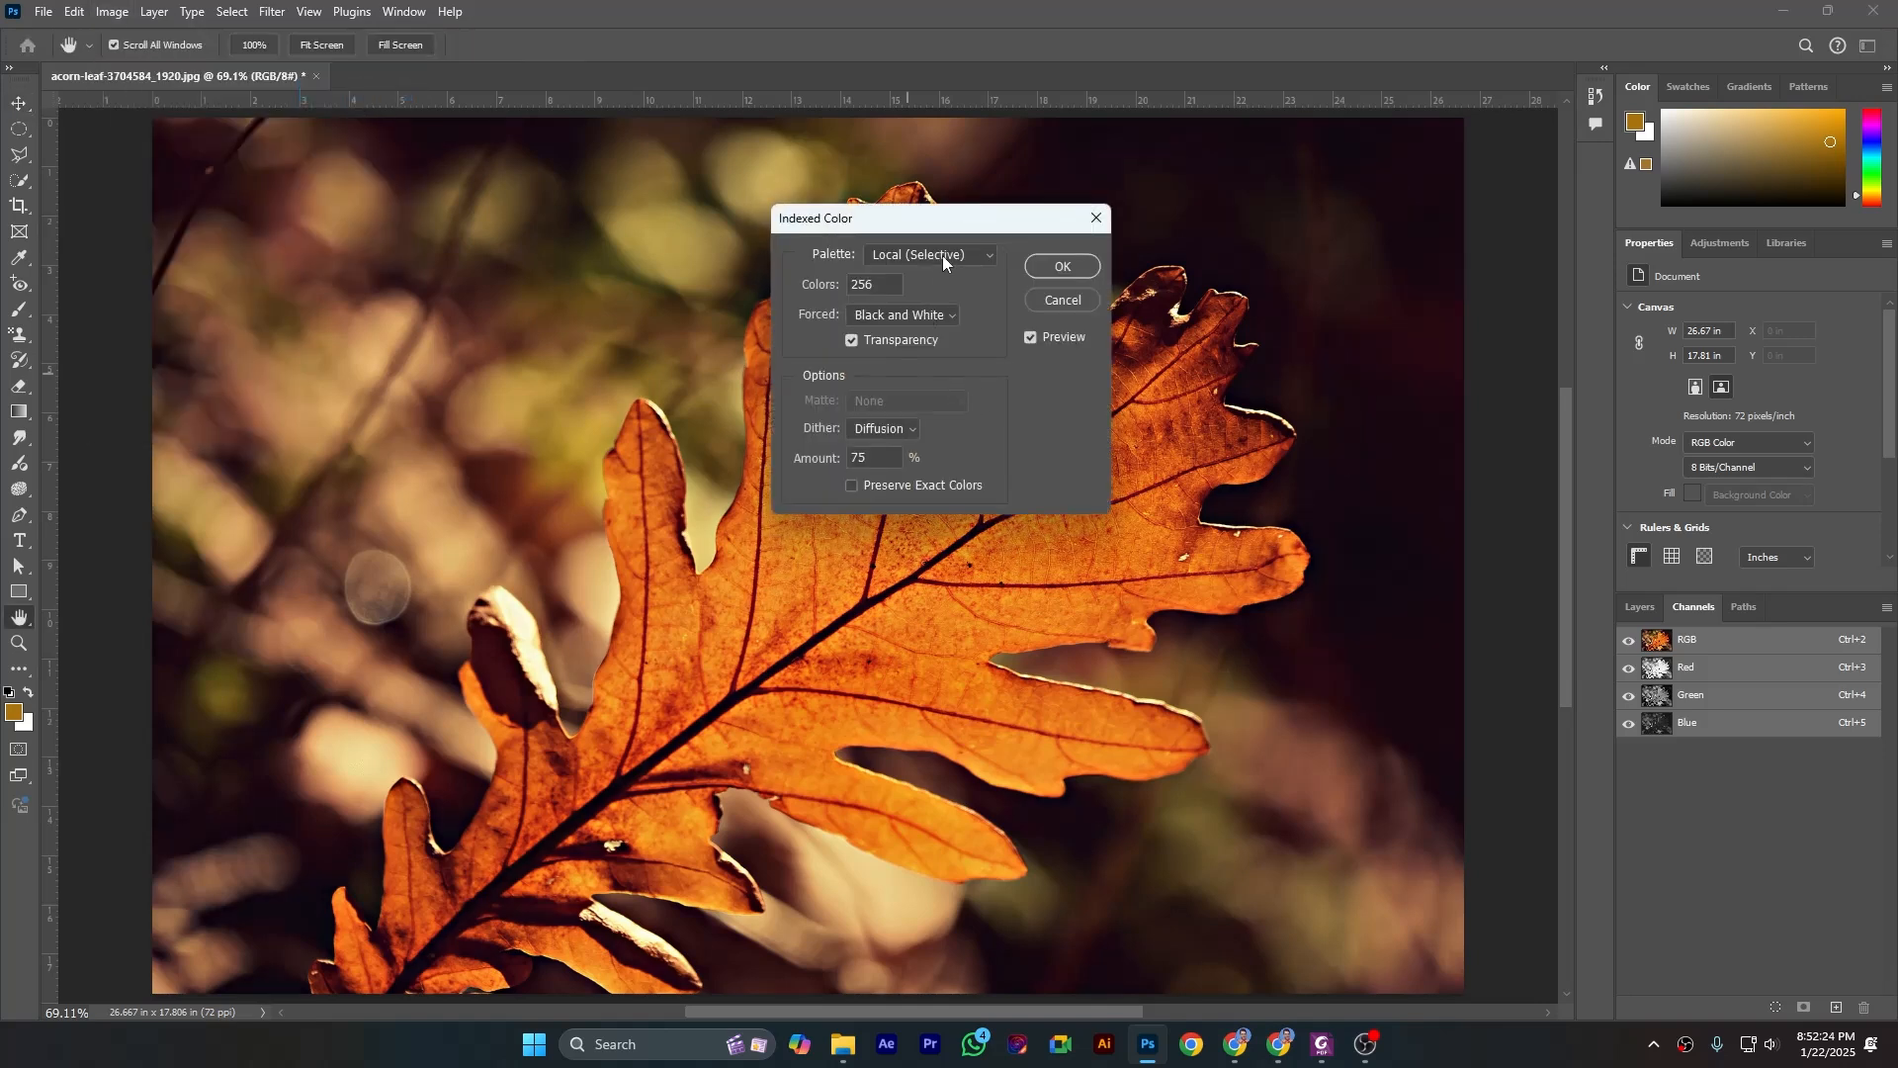
drag(942, 223, 1075, 238)
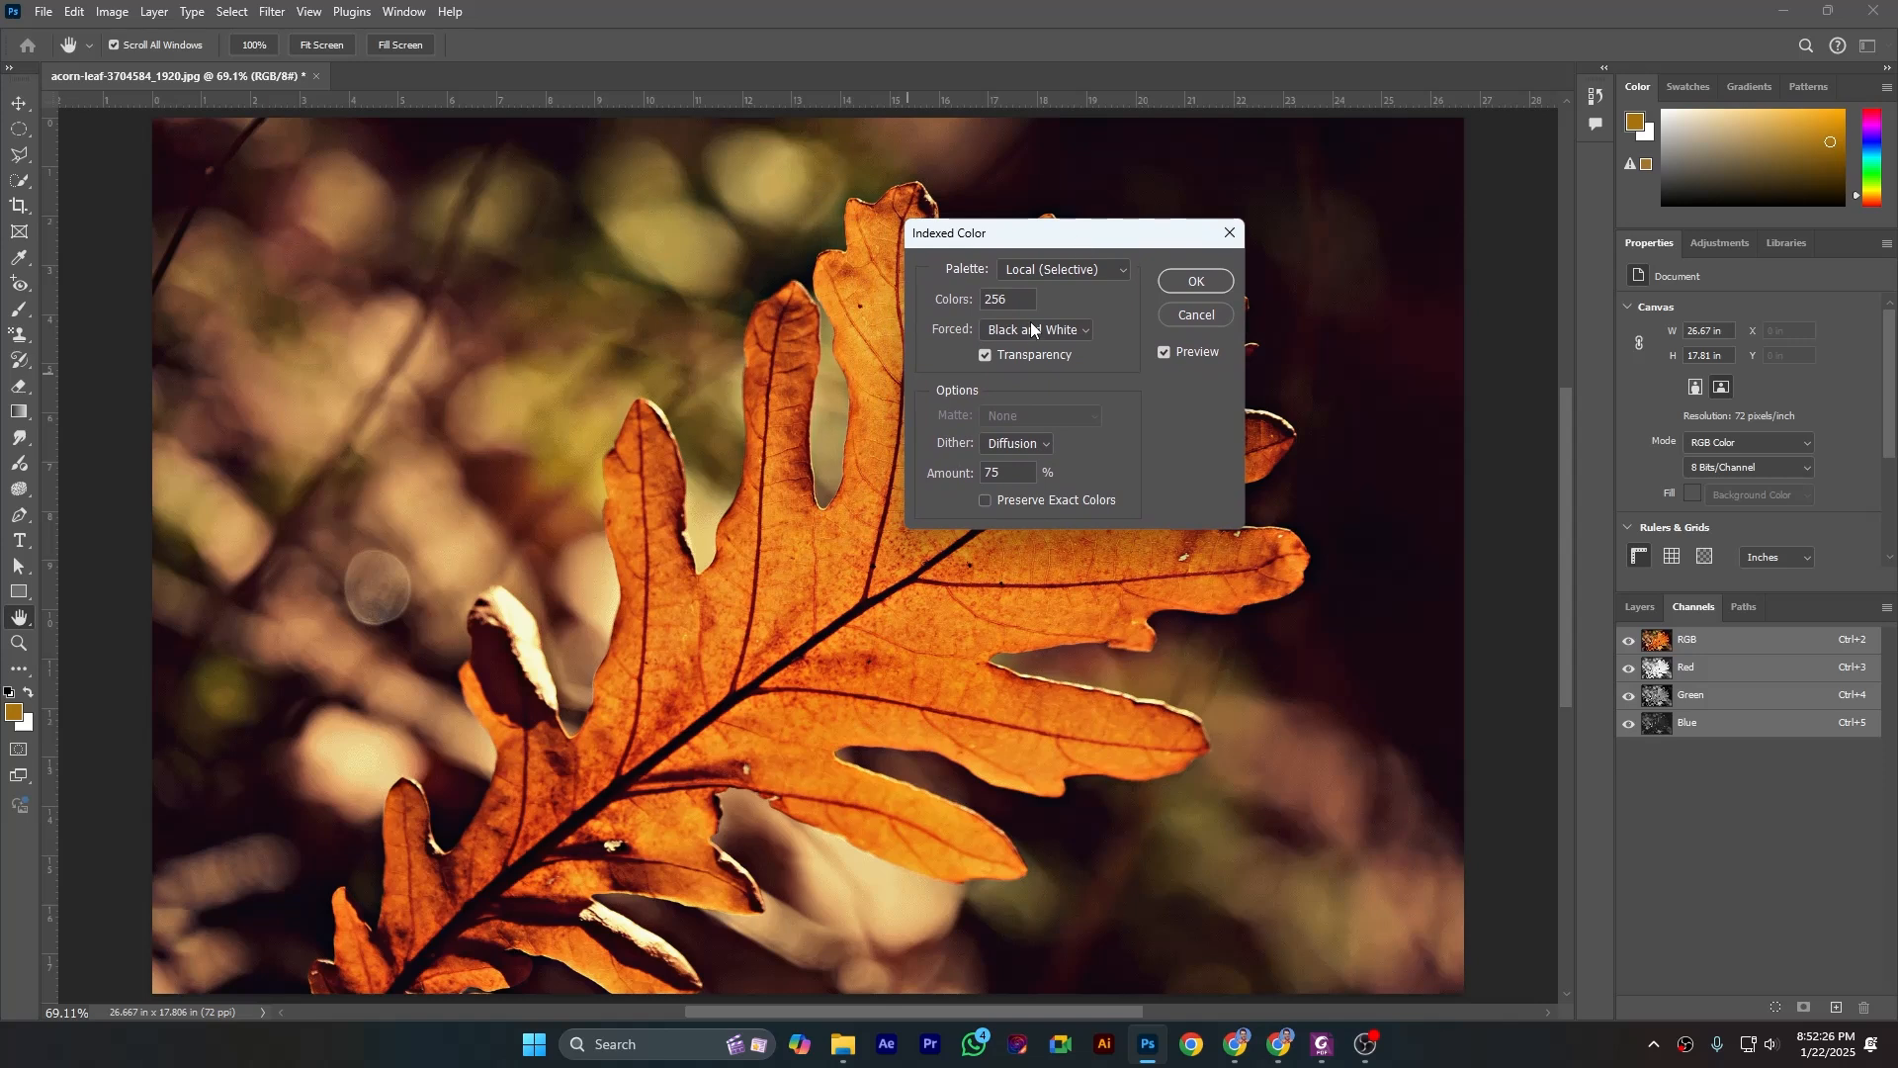
click(1046, 277)
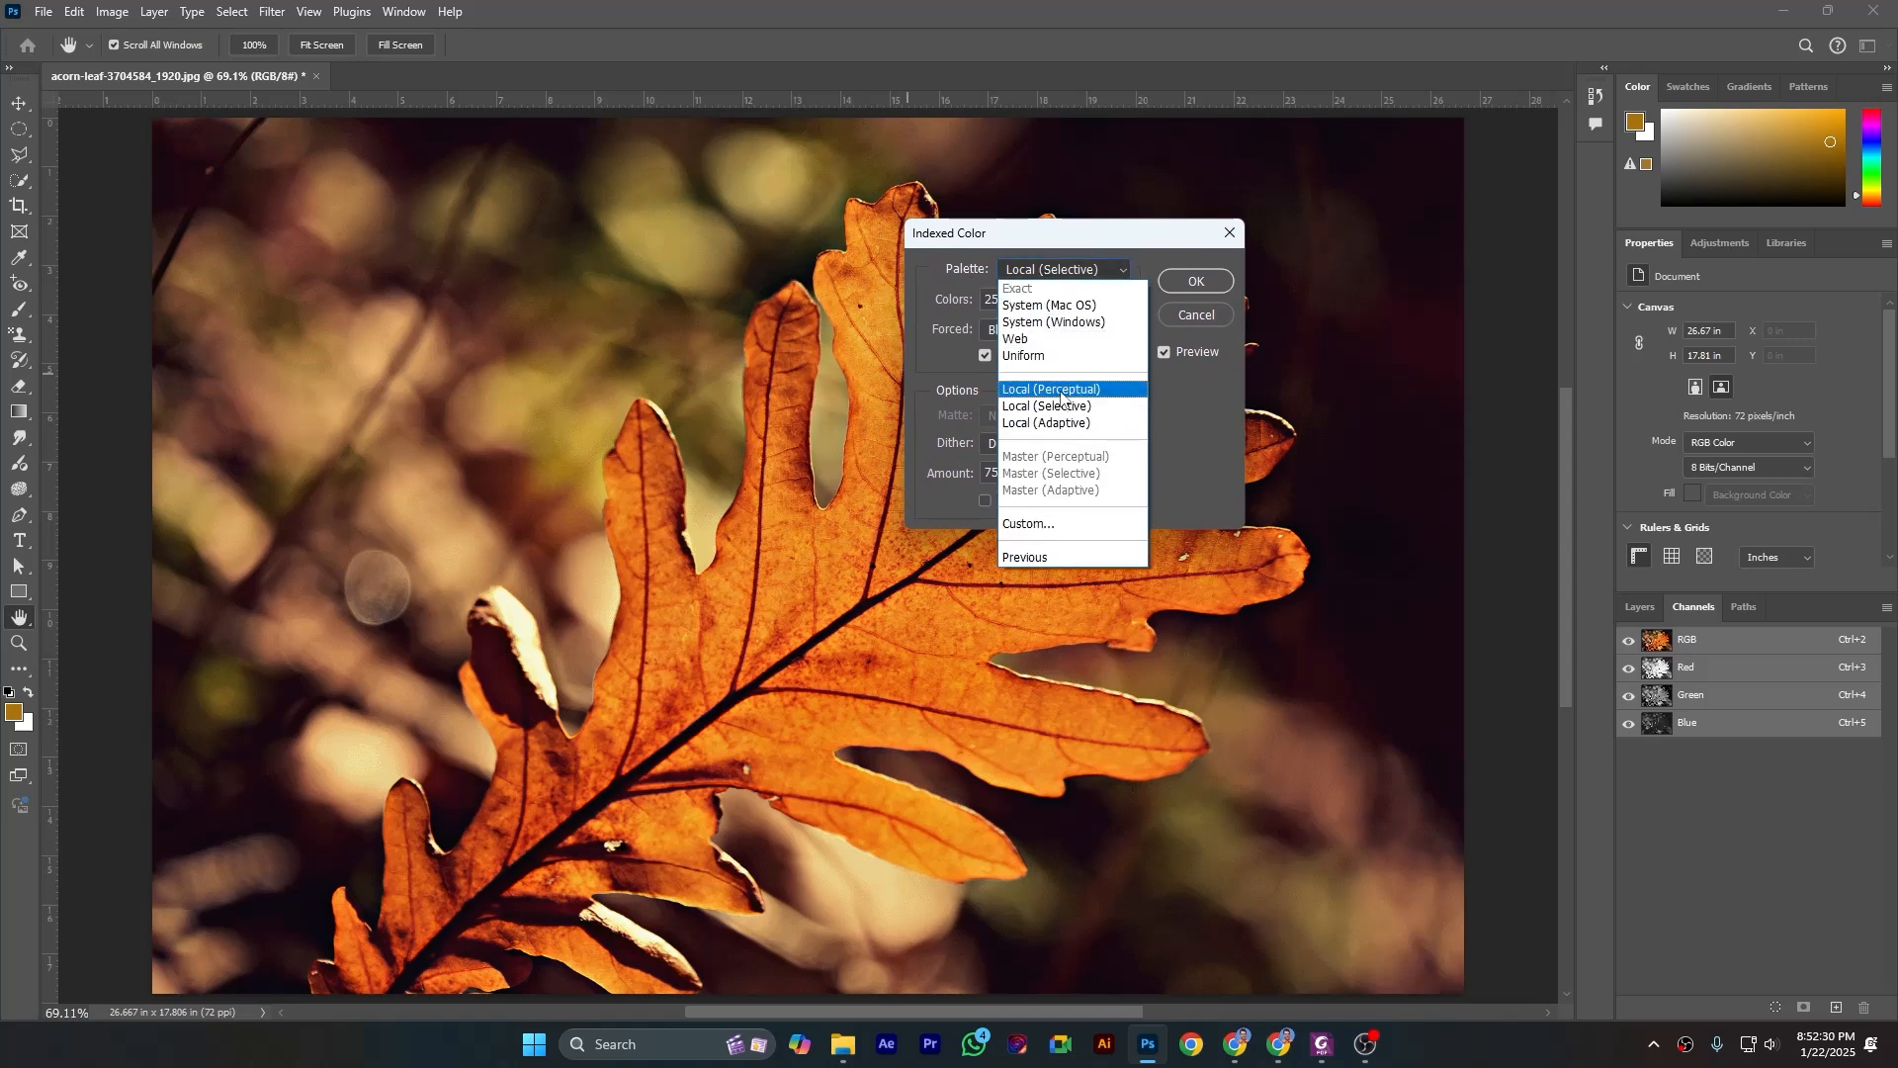
click(1147, 255)
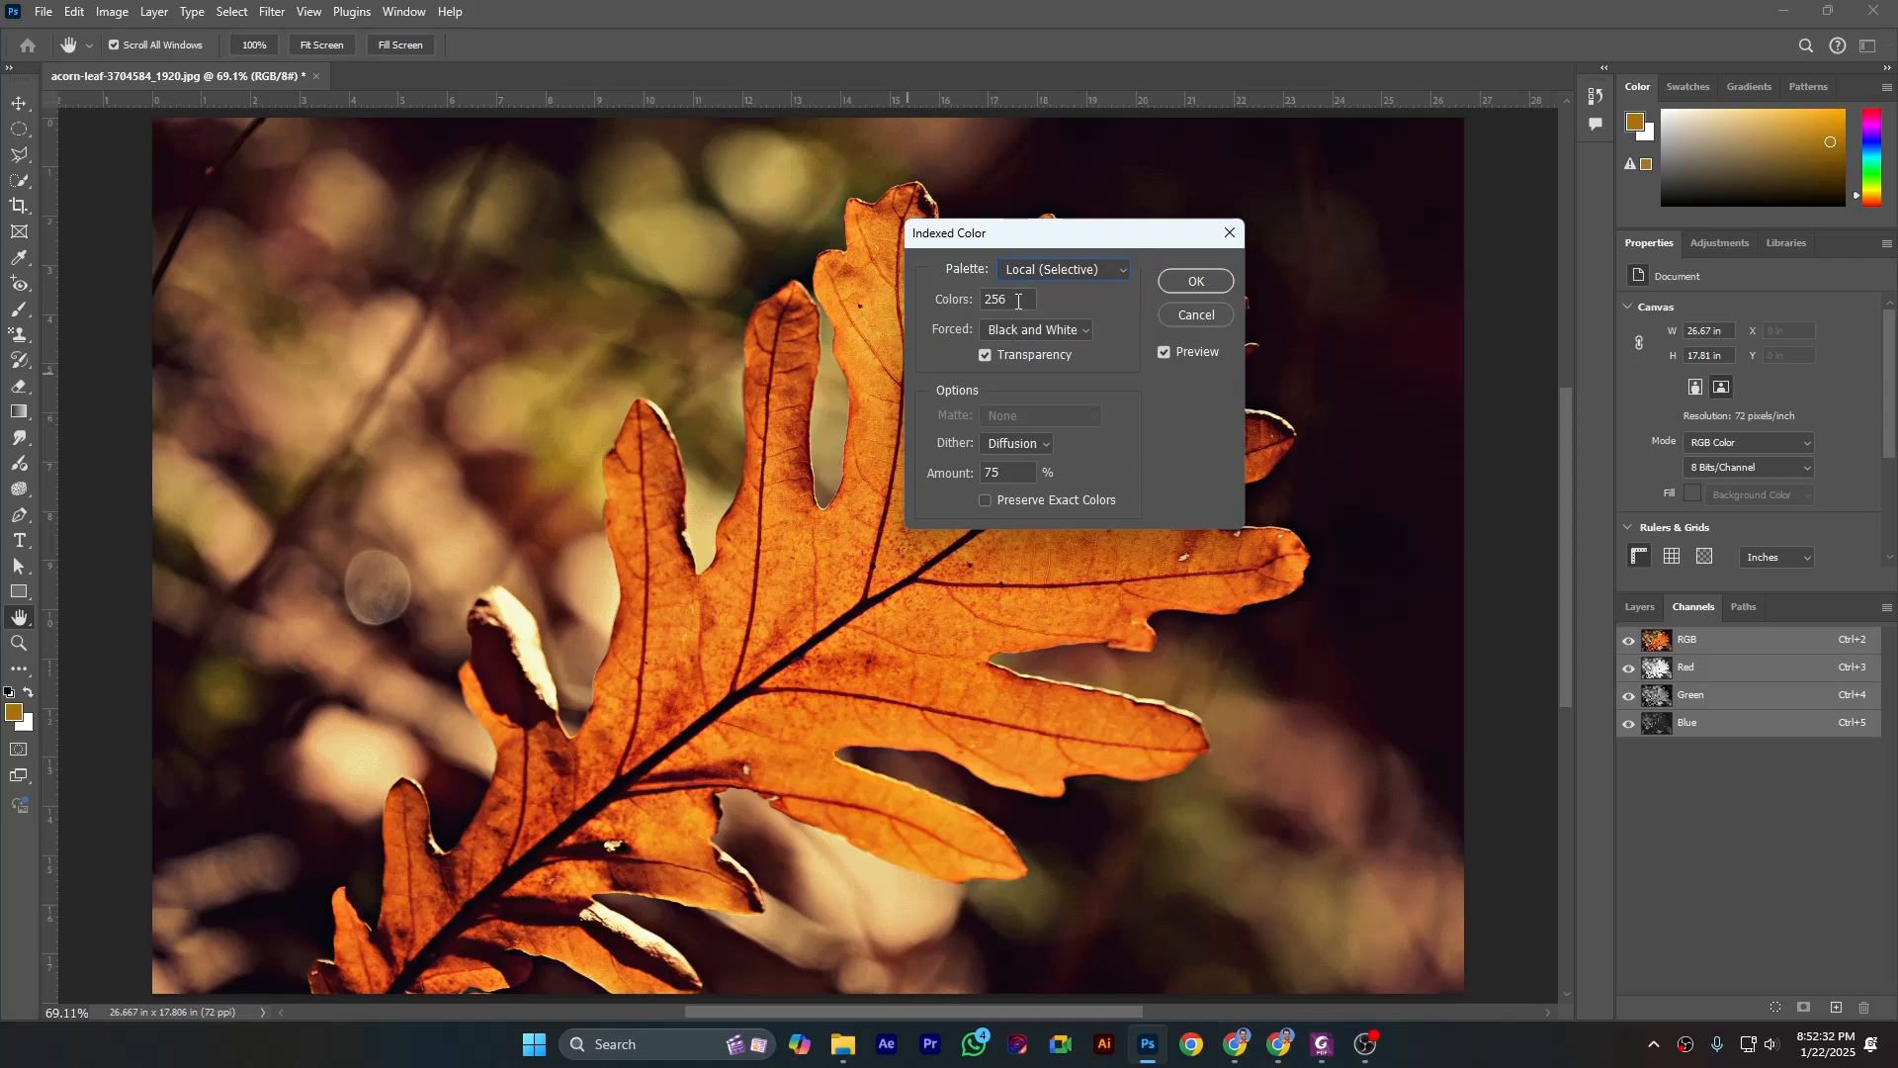
- Try 50 colors for the indexed palette and reduce it to 5, keeping the leaf visible beside the dialog
key(Tab)
drag(1057, 239, 1159, 233)
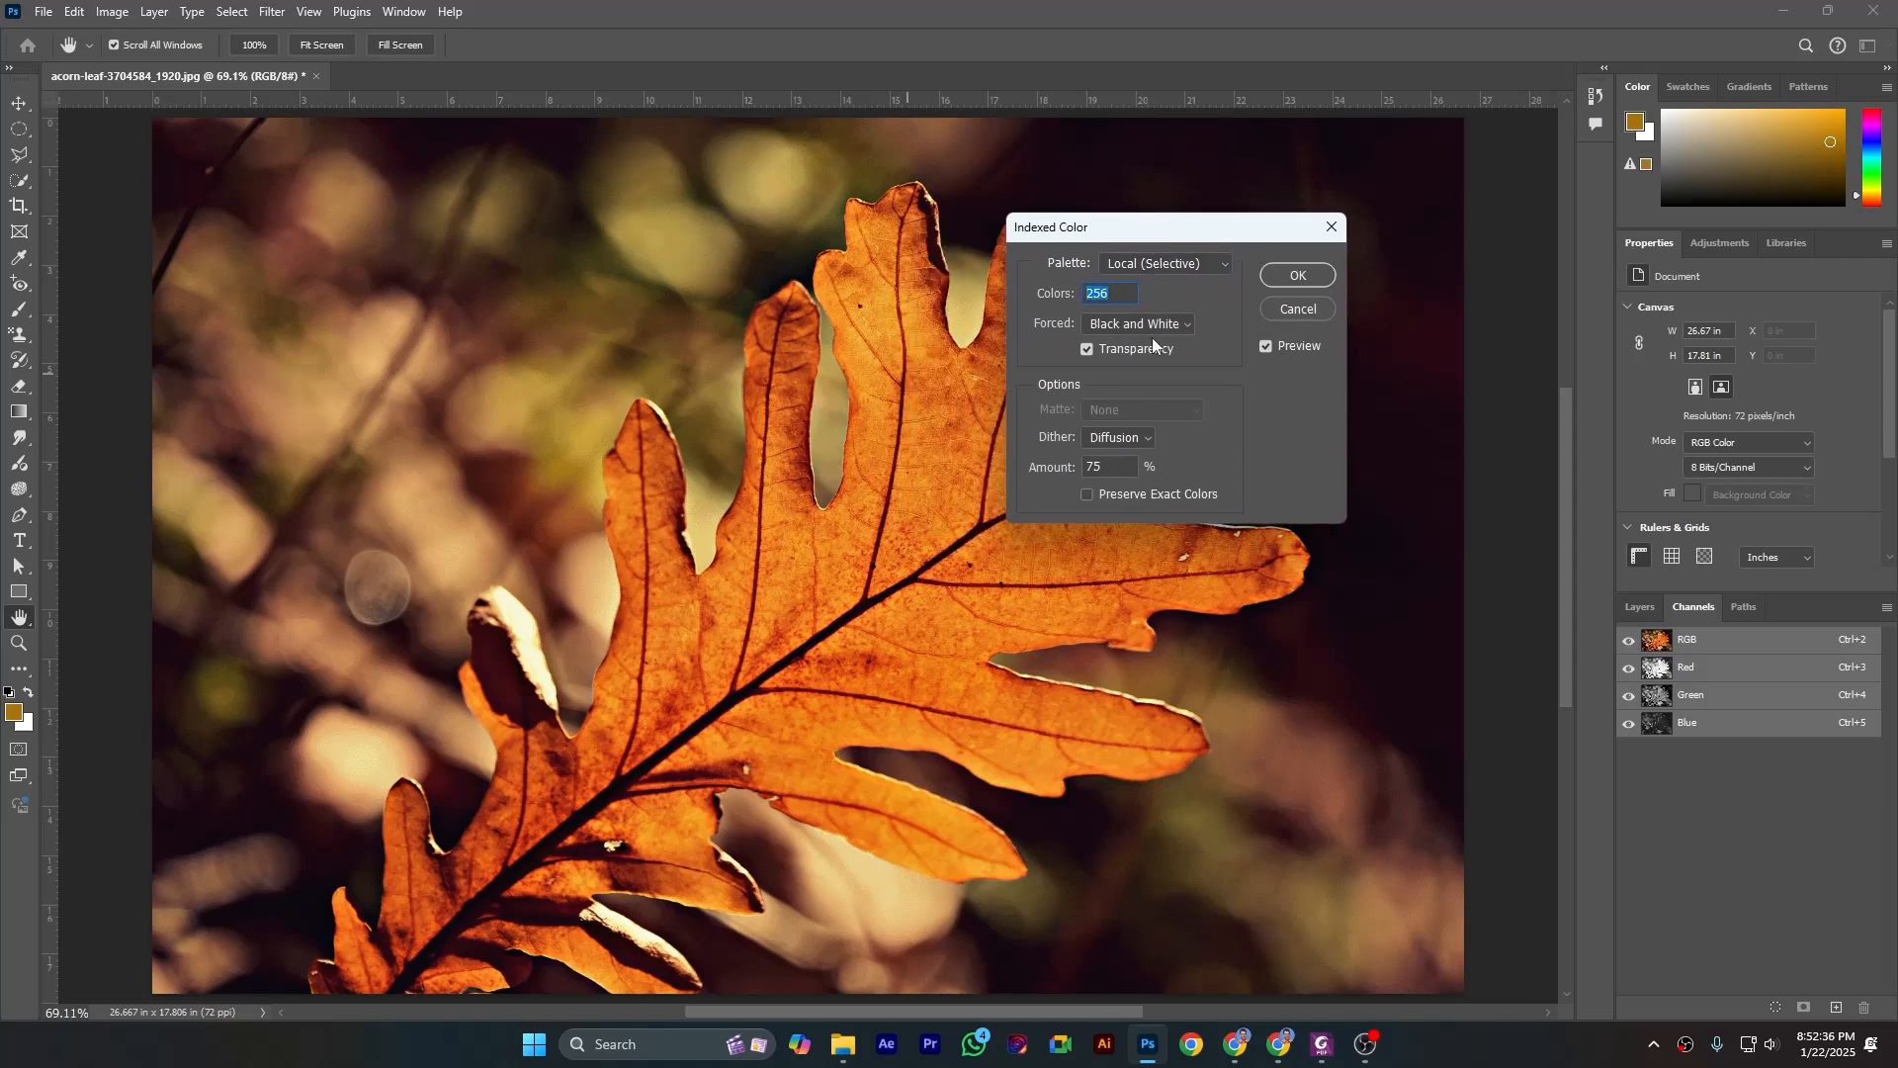
text(50)
click(1181, 471)
text(5)
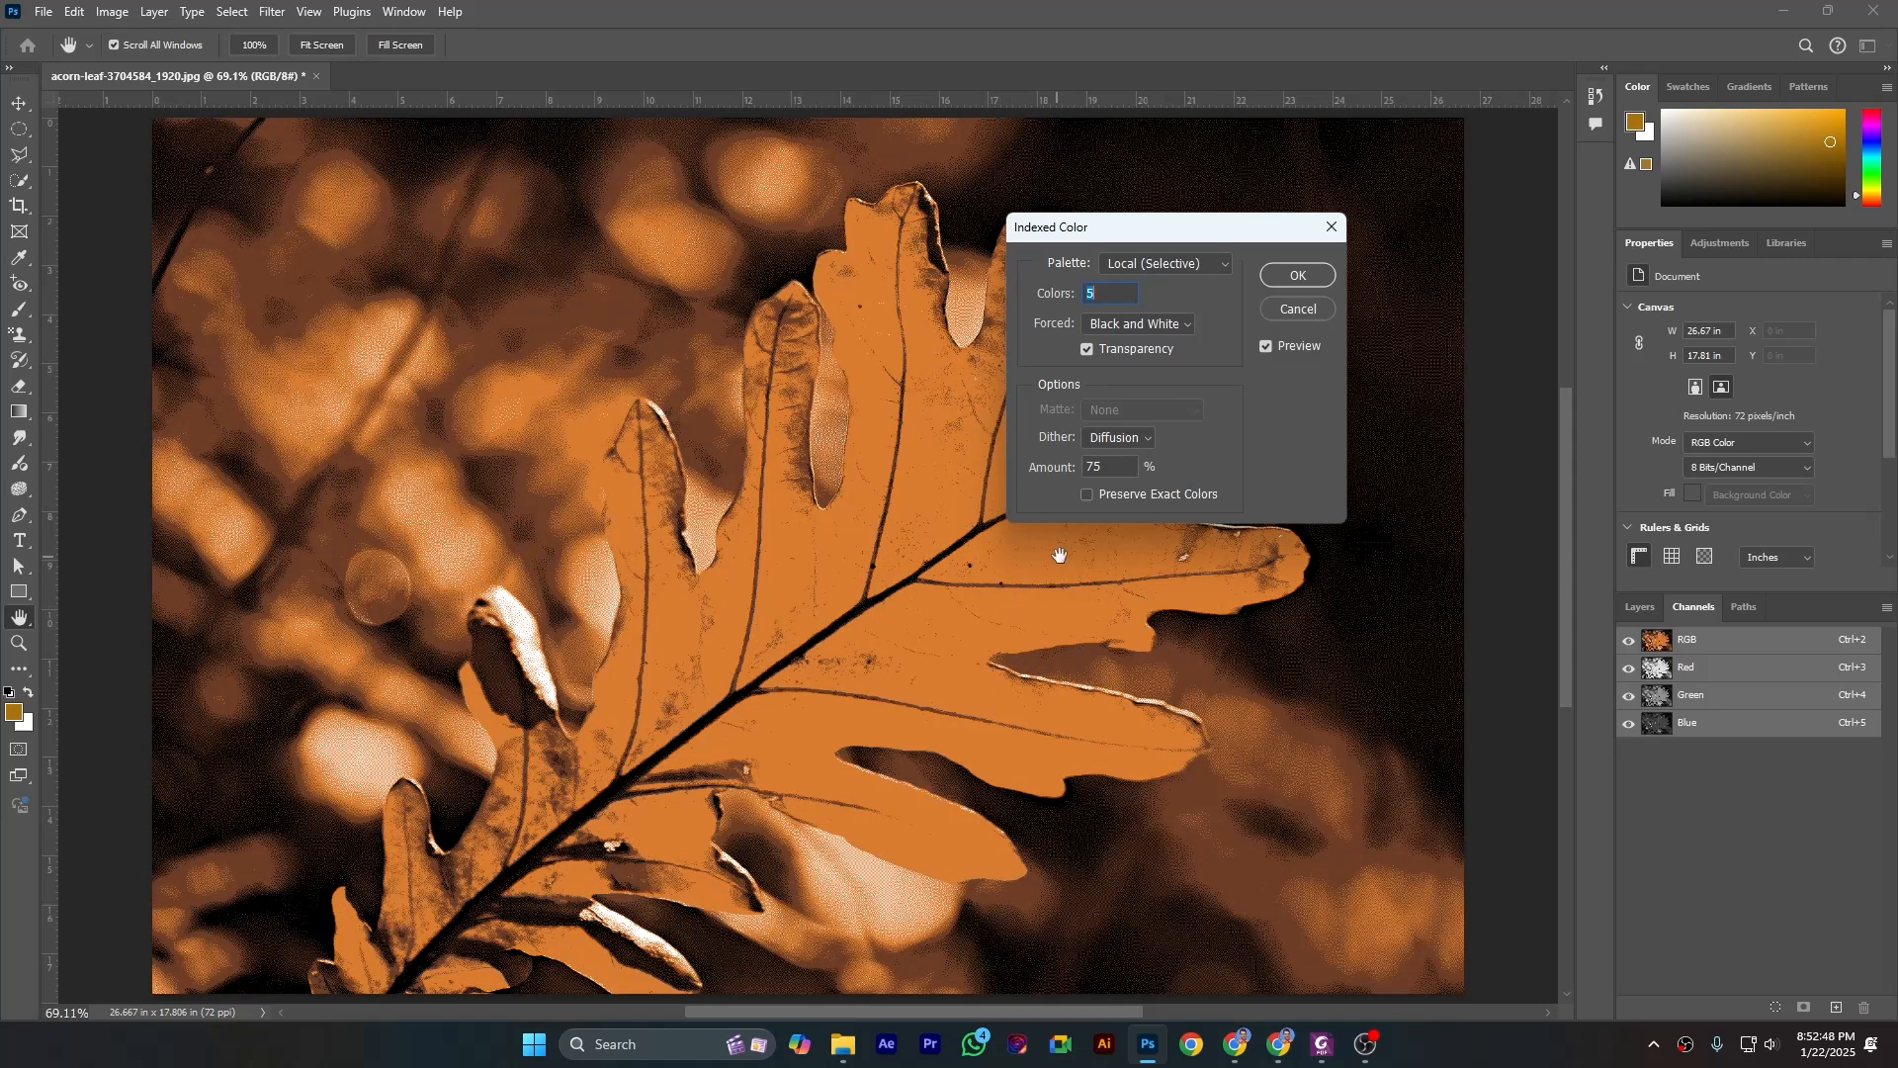
- Set the forced colors of the indexed palette to Primaries
click(1139, 325)
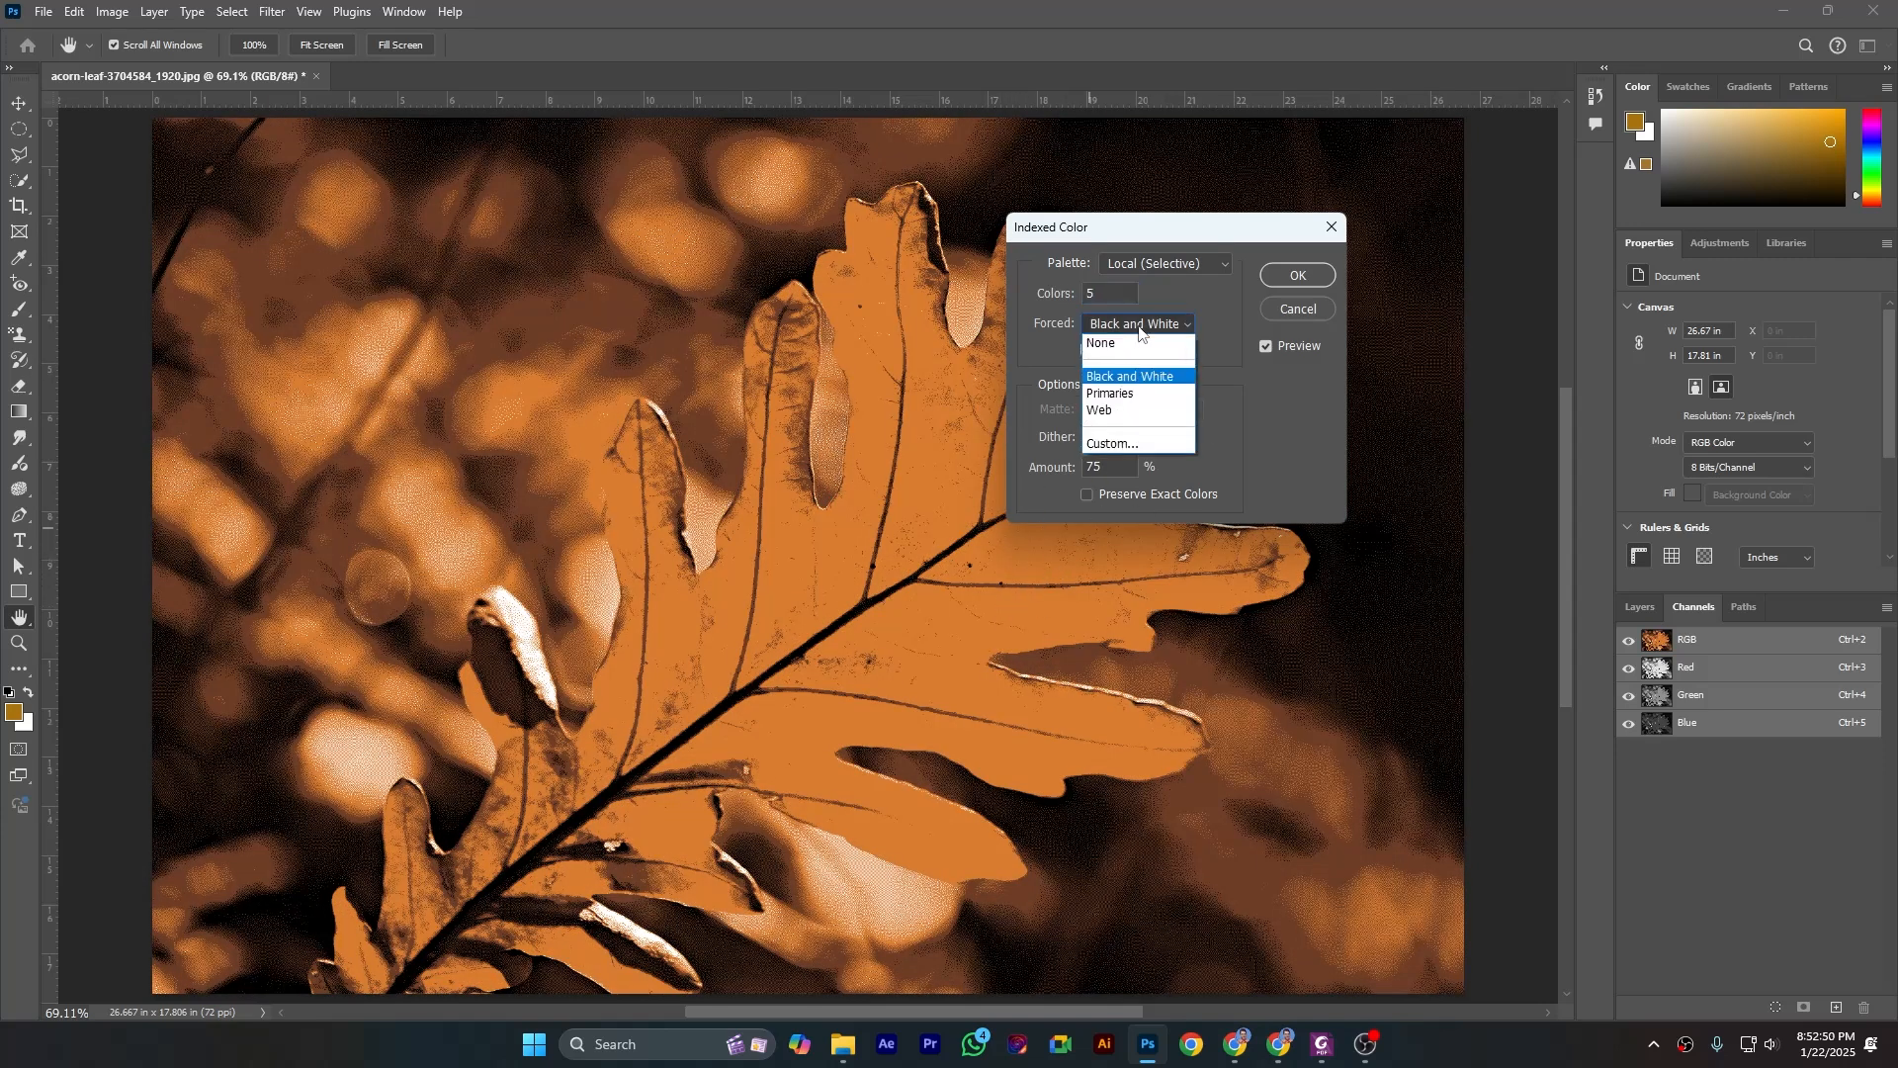
click(1125, 396)
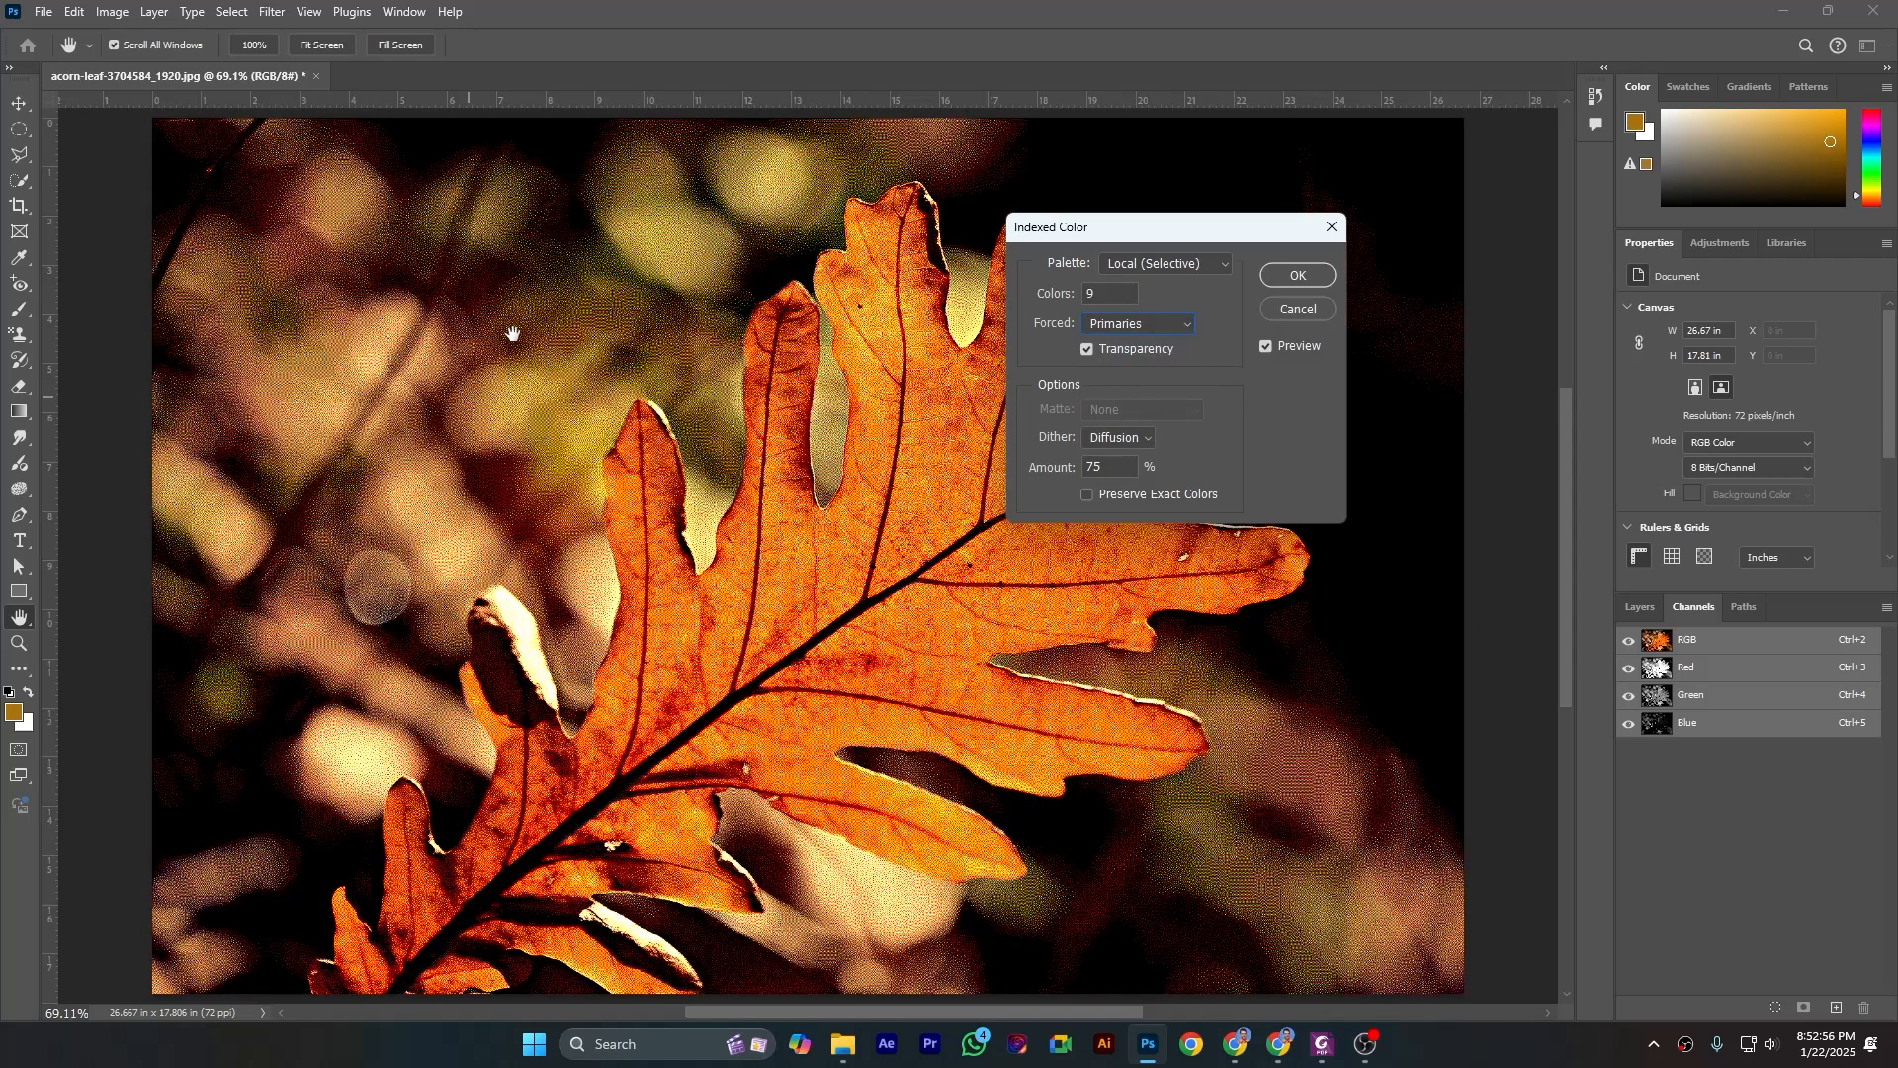
- Set the forced colors of the indexed palette to None and apply the Indexed Color conversion
click(1154, 329)
click(1142, 348)
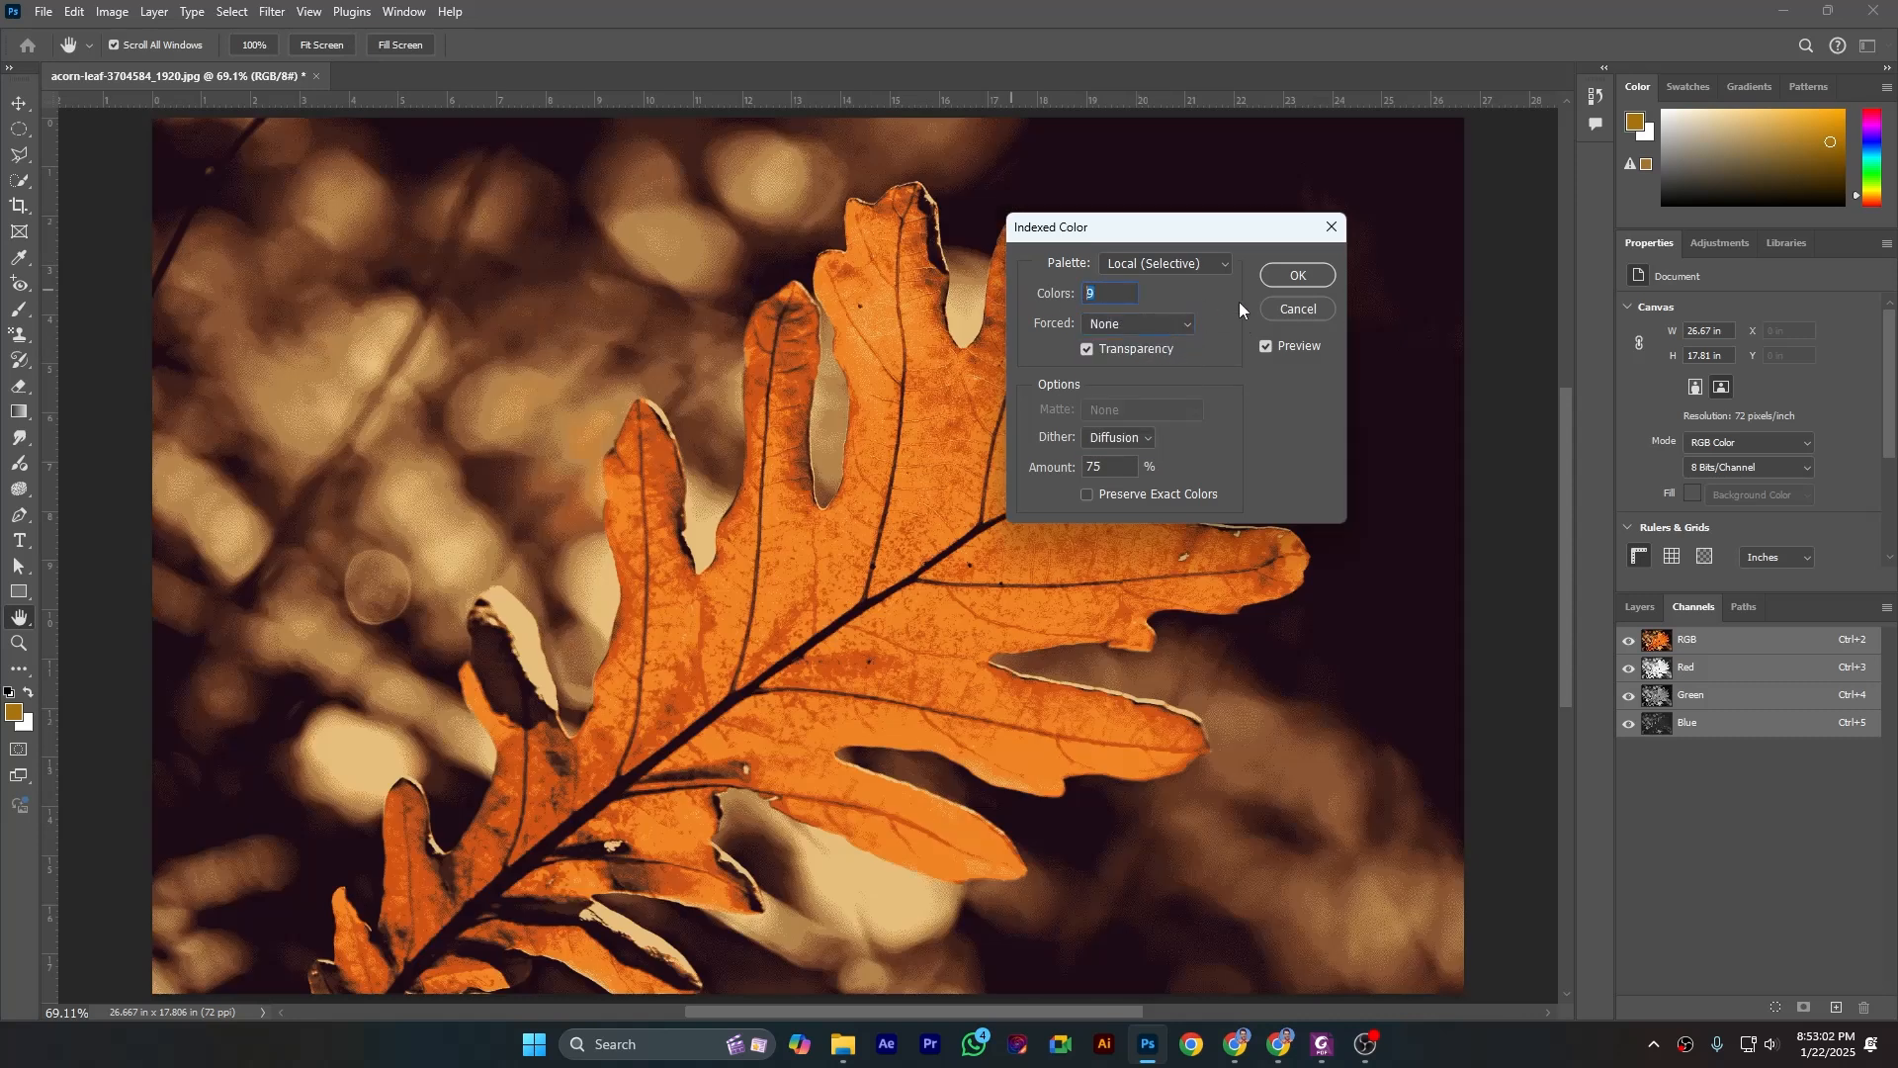
click(1283, 280)
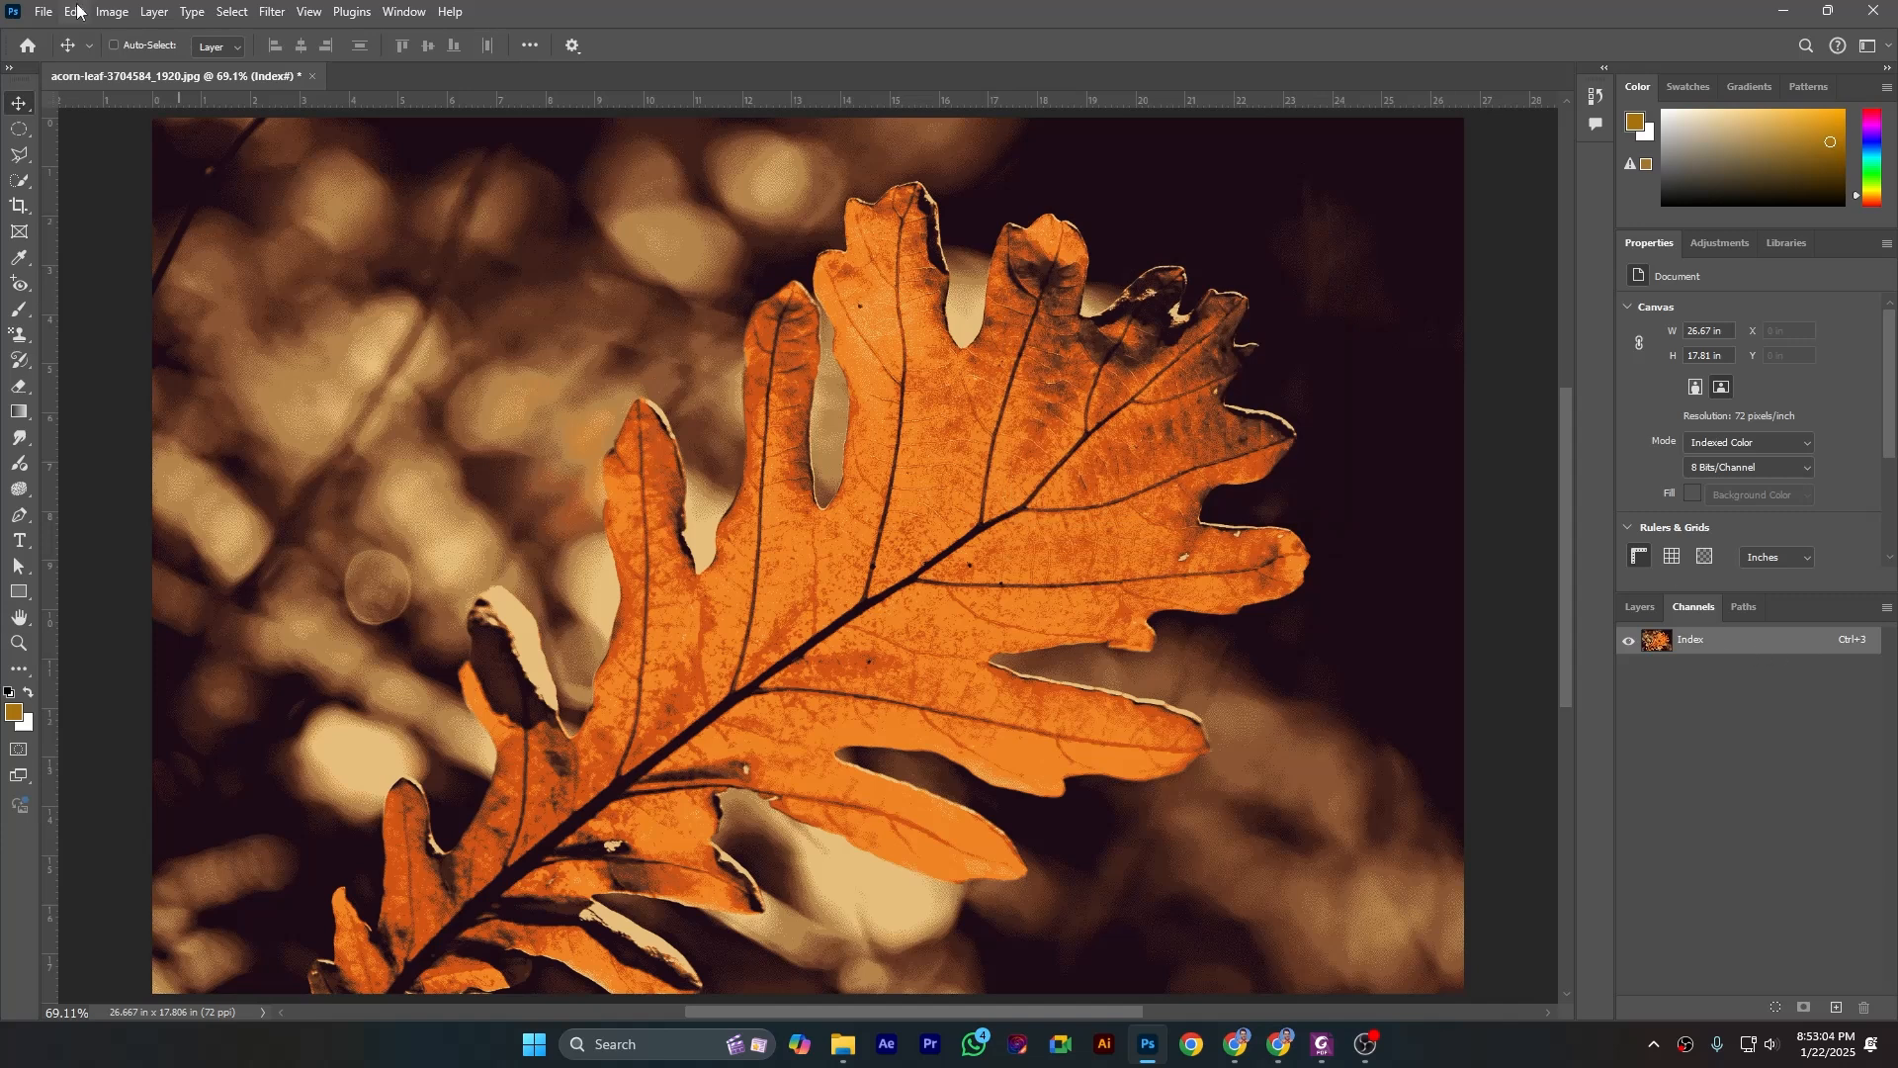
- Convert the indexed leaf image to Grayscale mode
click(112, 12)
mouse_move(122, 41)
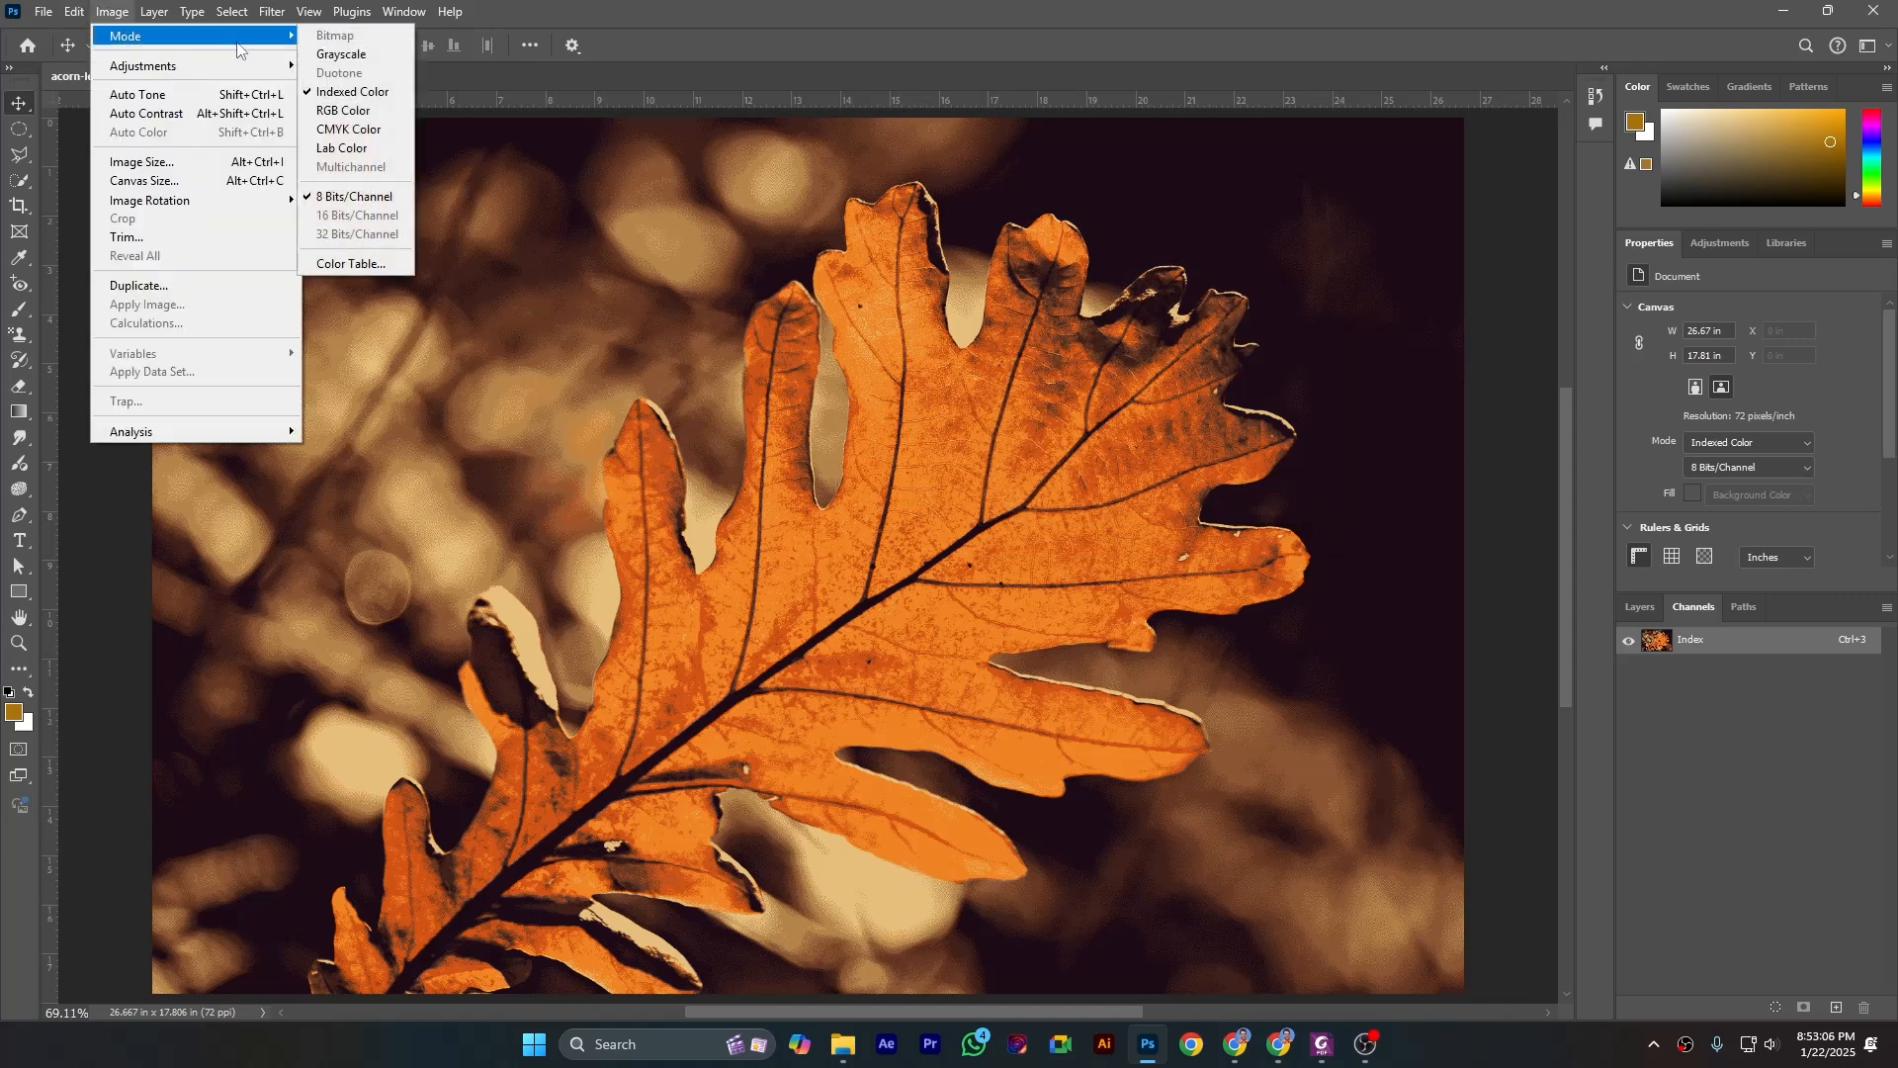
click(346, 54)
click(845, 390)
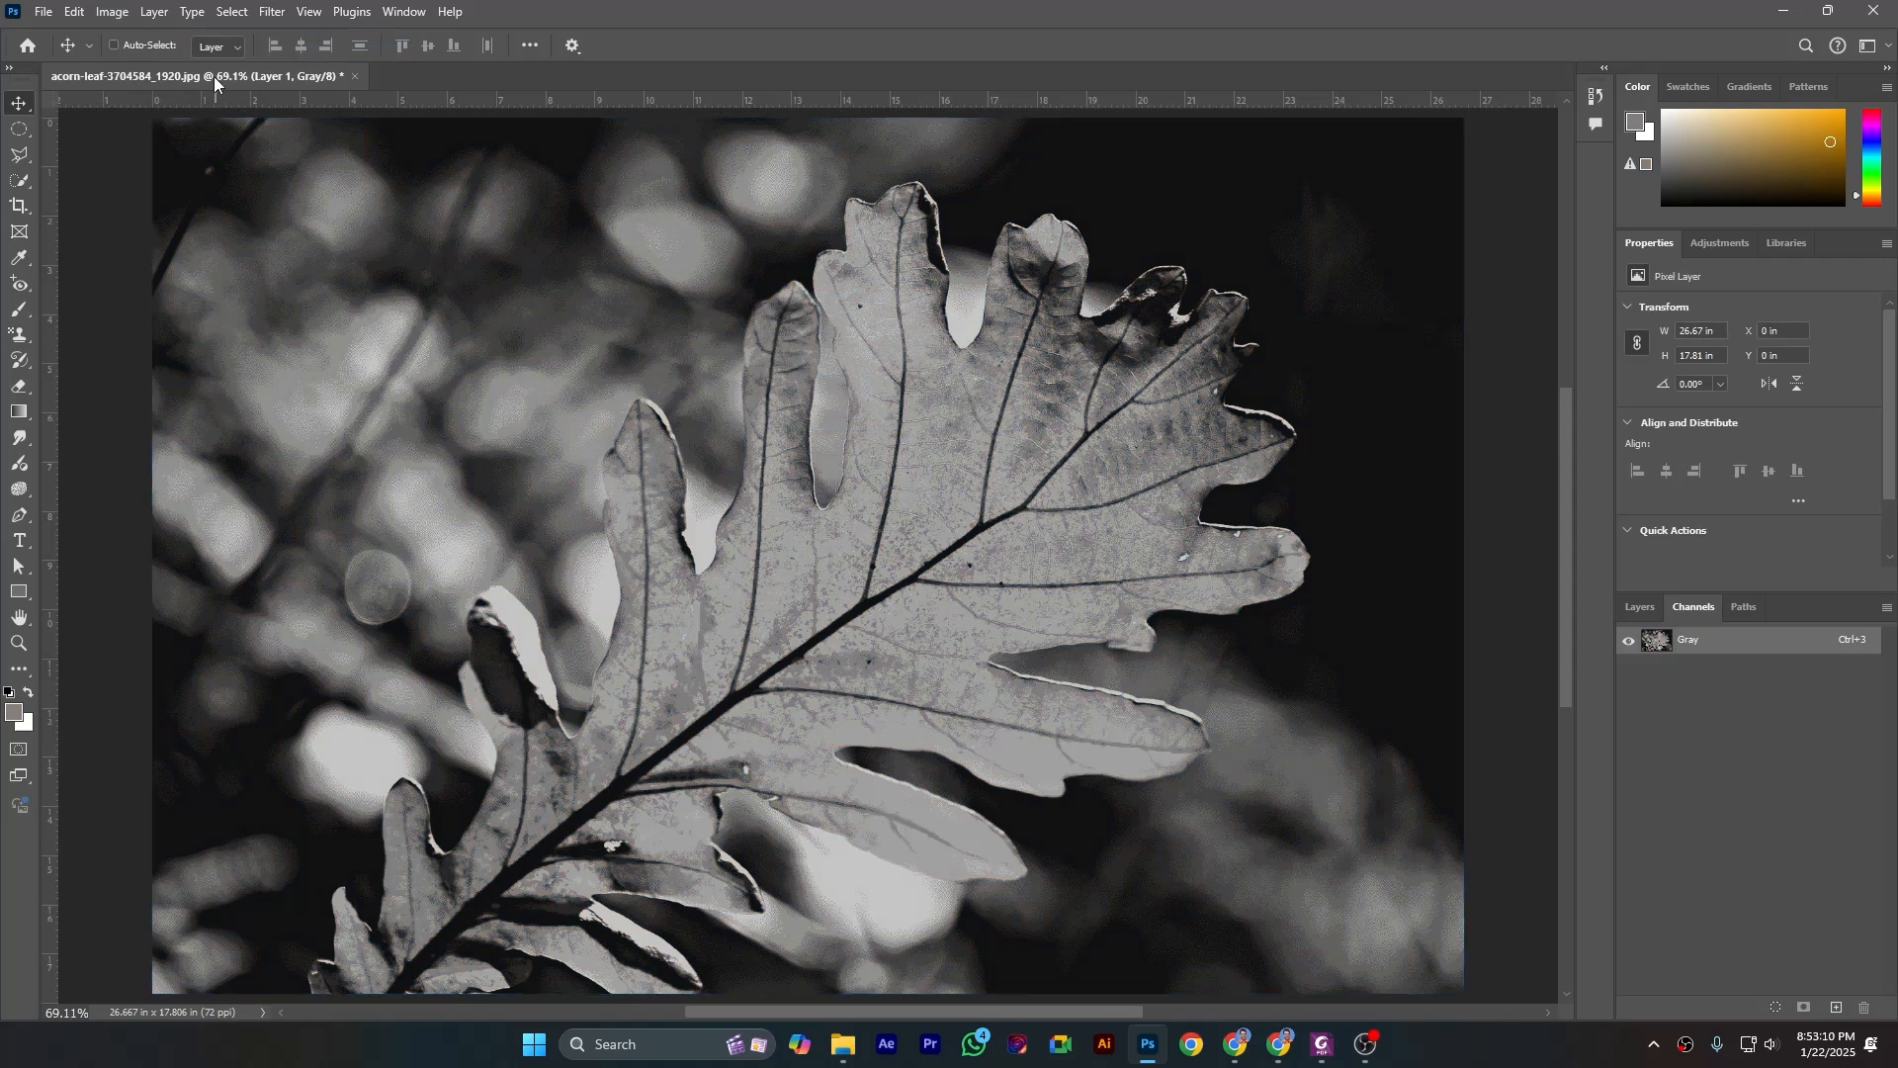
- Convert the grayscale leaf image back to Indexed Color, flattening its layers
click(106, 13)
mouse_move(153, 37)
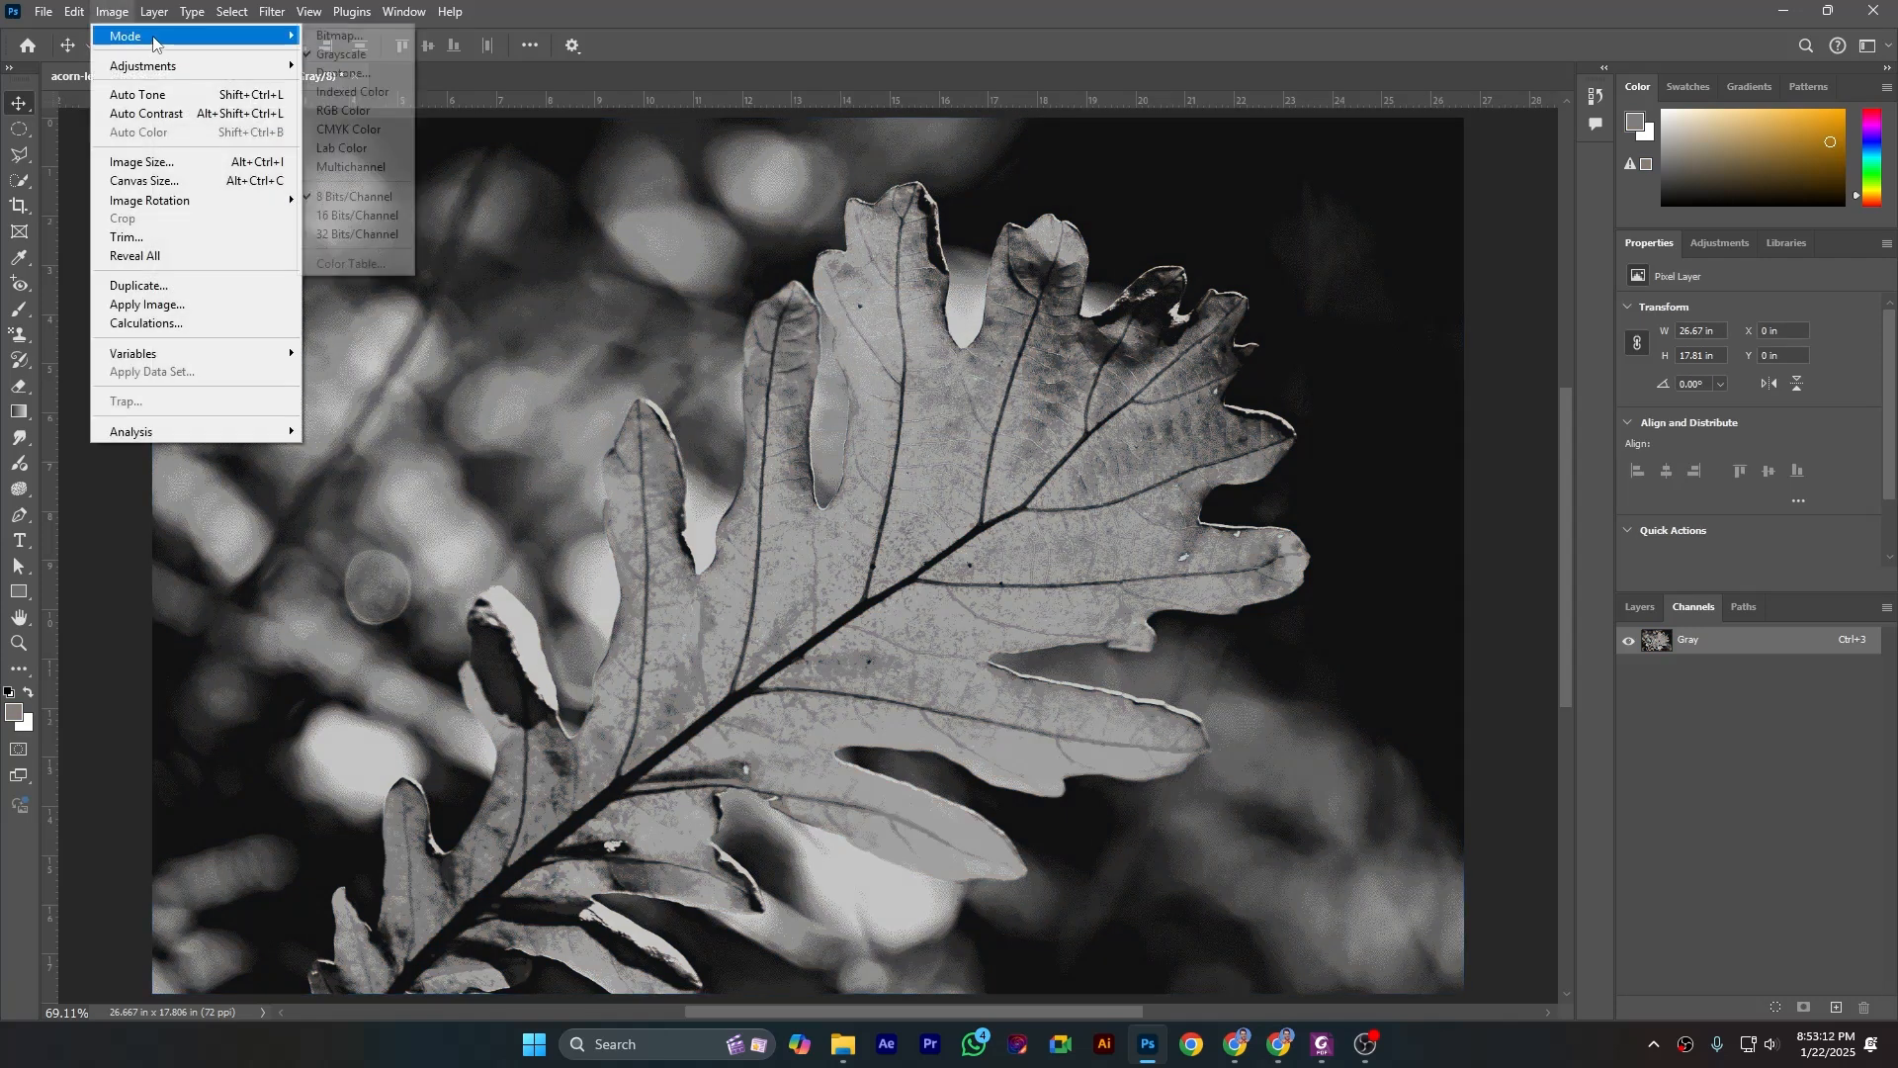
click(342, 92)
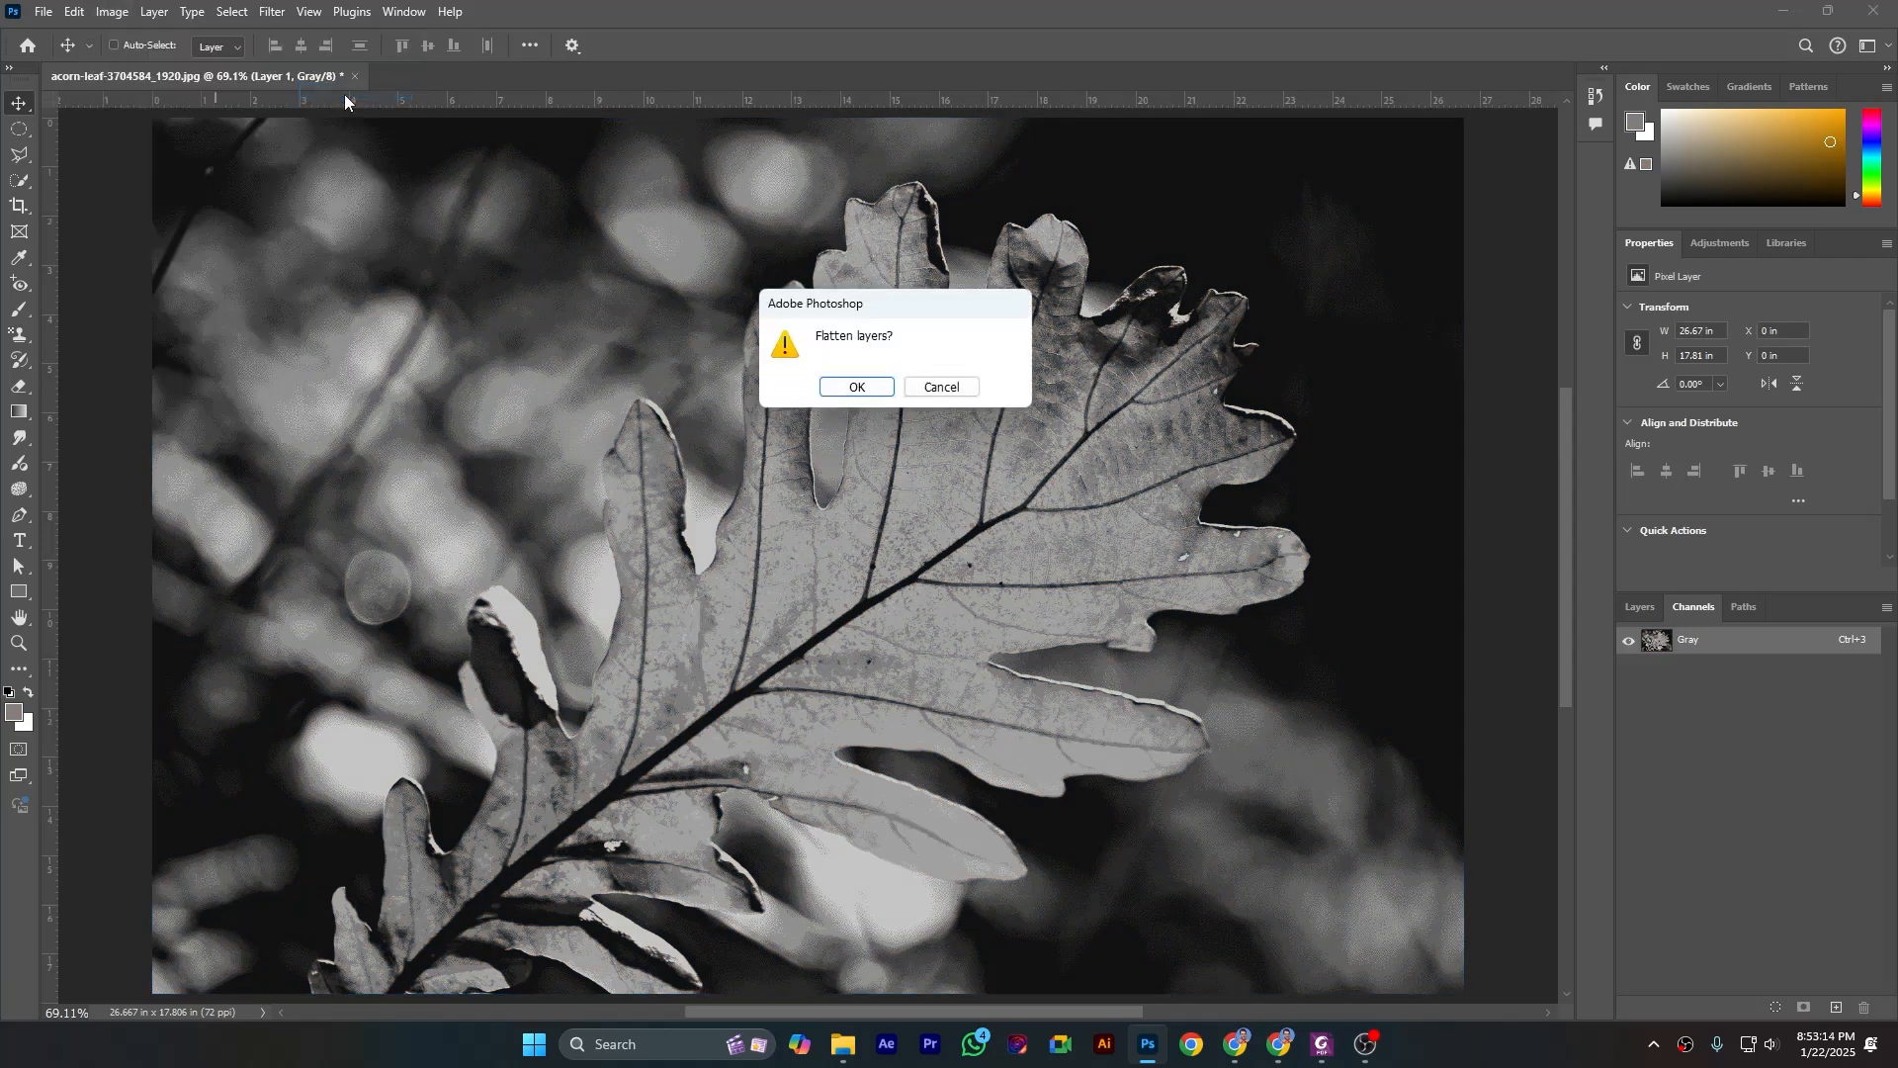
click(848, 389)
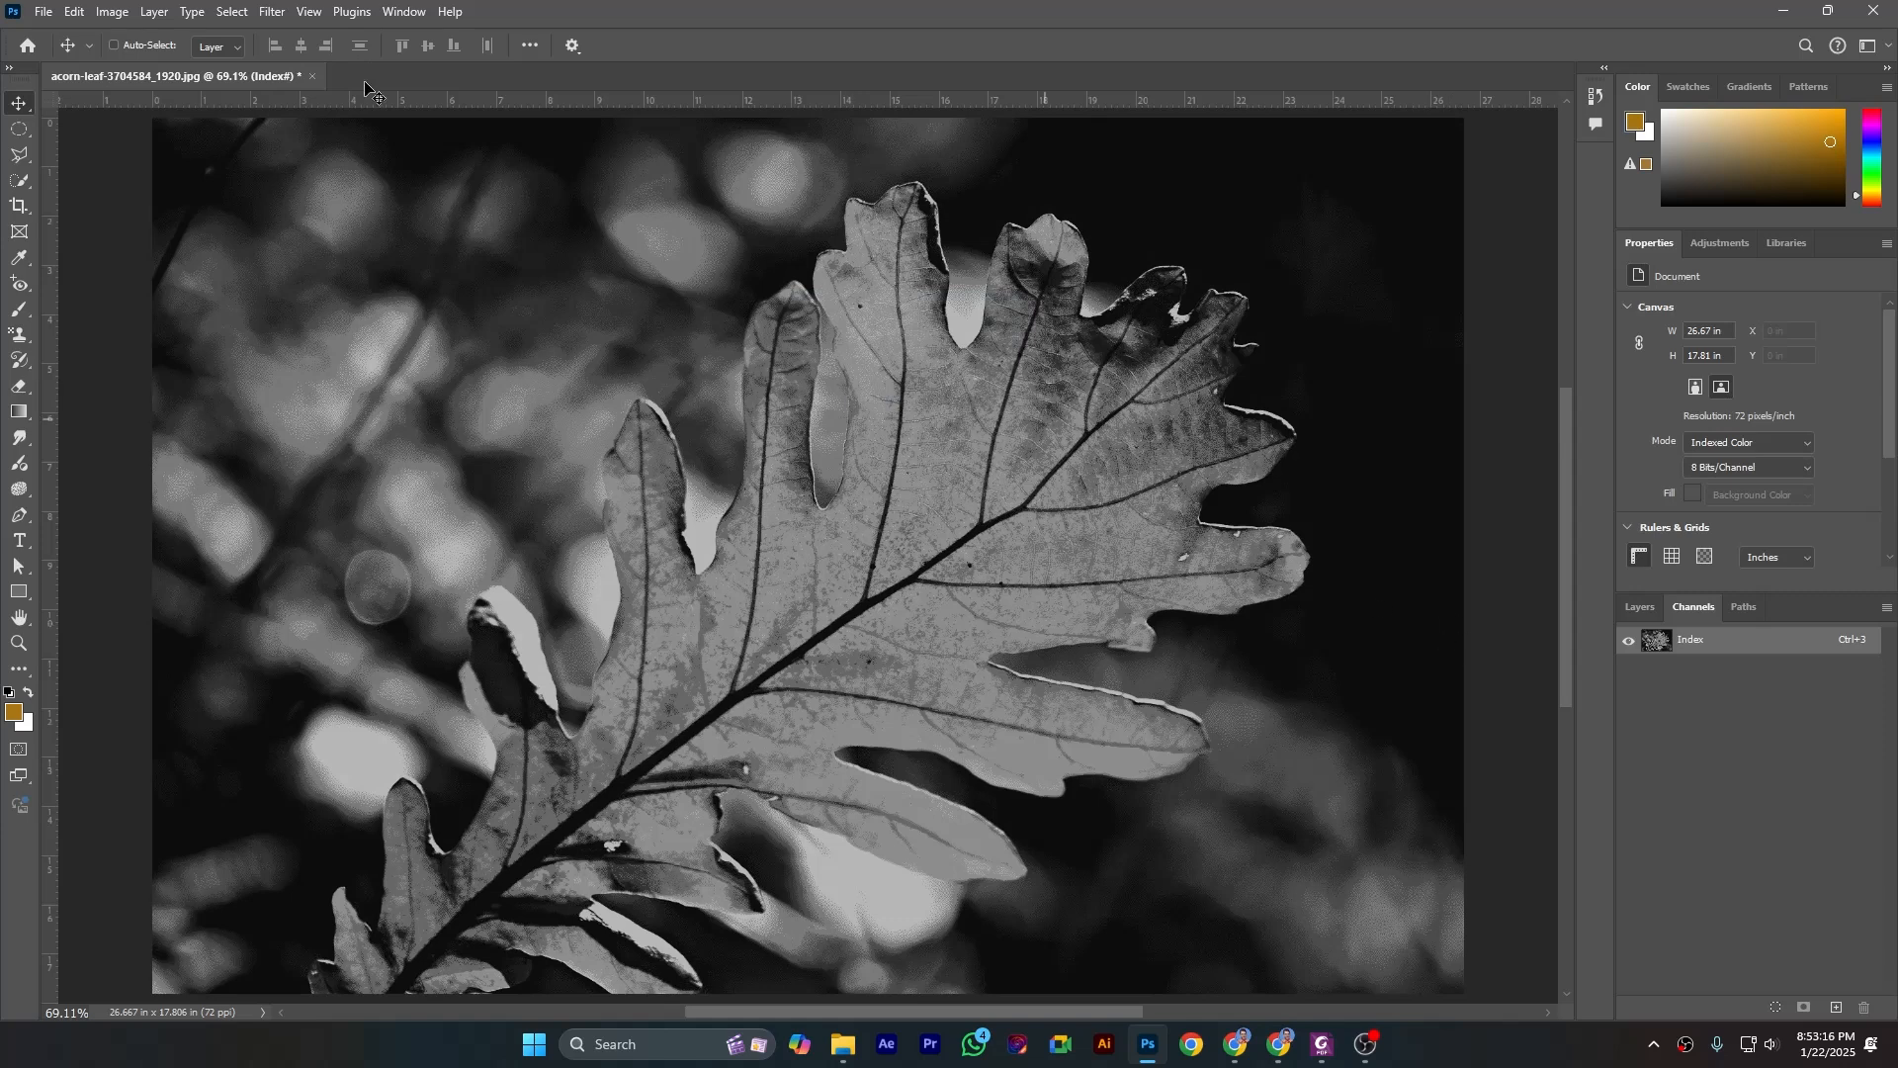
- Open the indexed image's color table, keep the leaf visible beside it, and choose the Black Body table
click(106, 12)
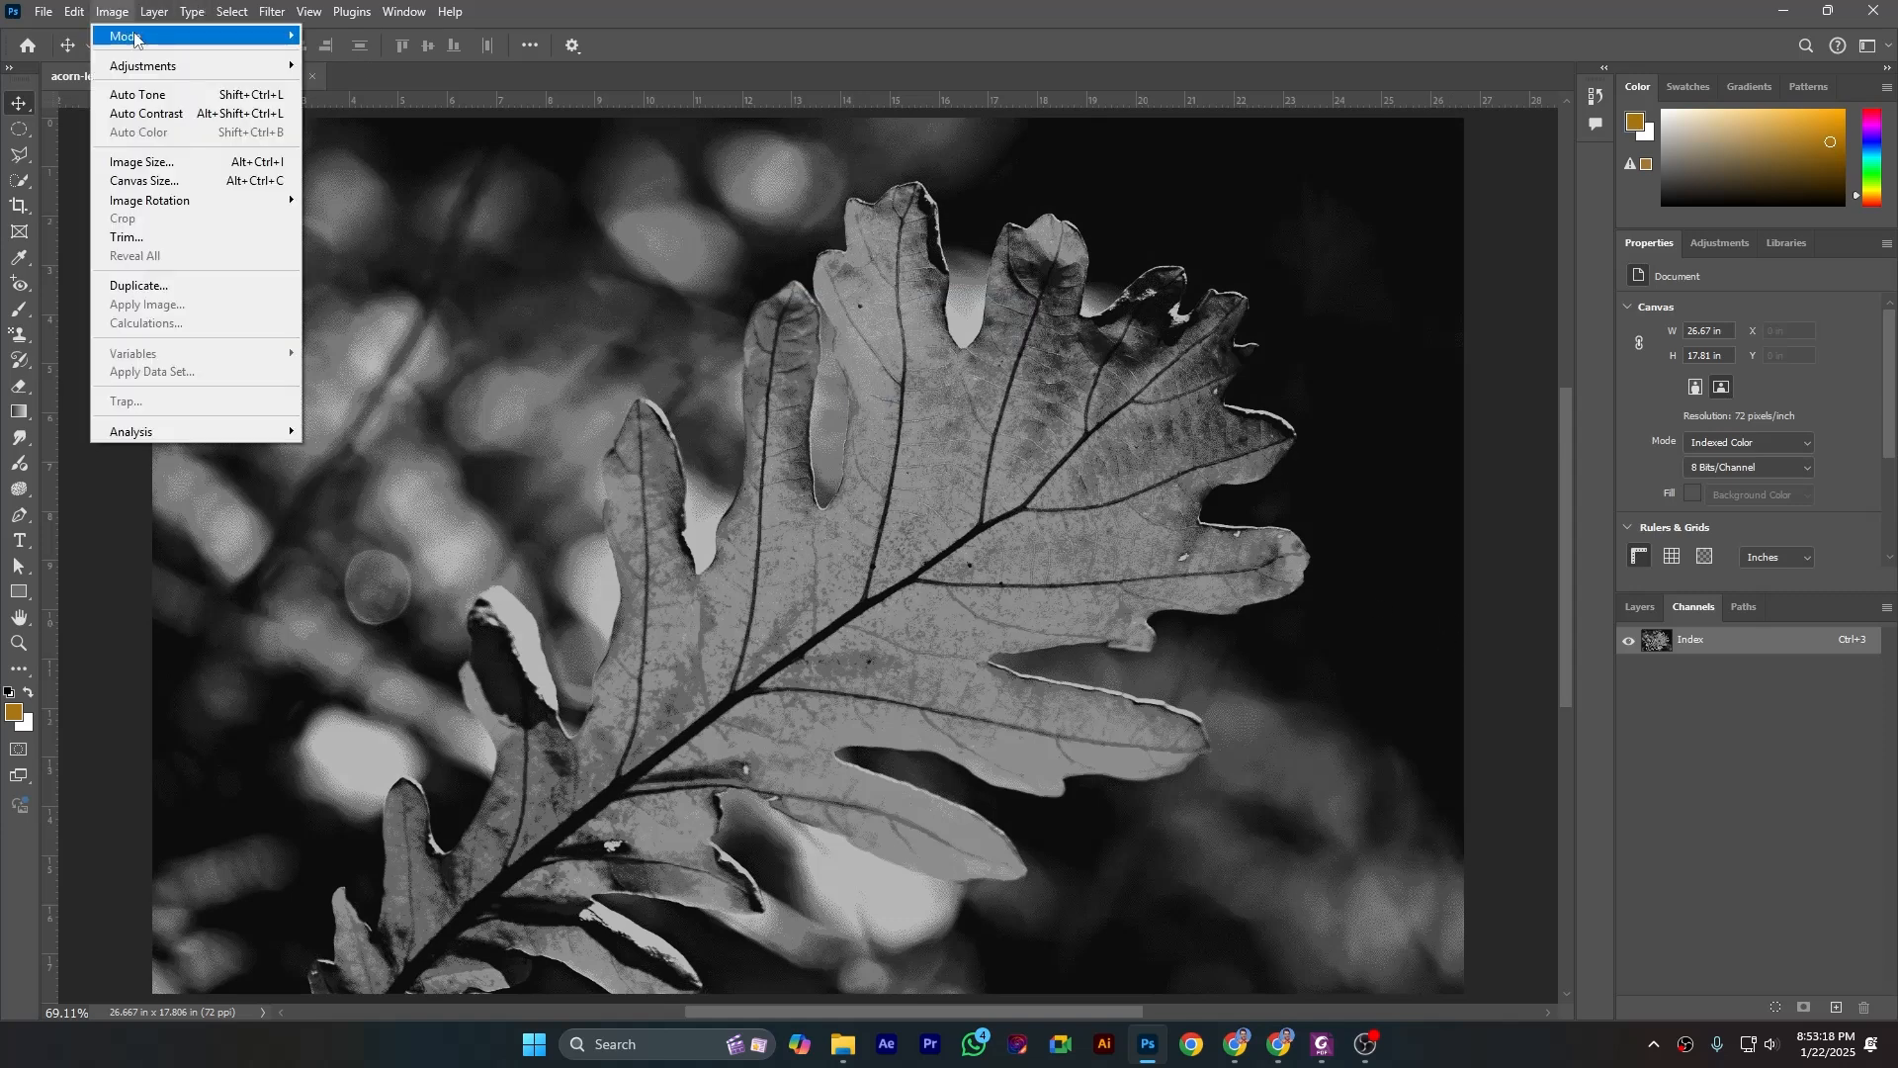
mouse_move(207, 37)
click(354, 265)
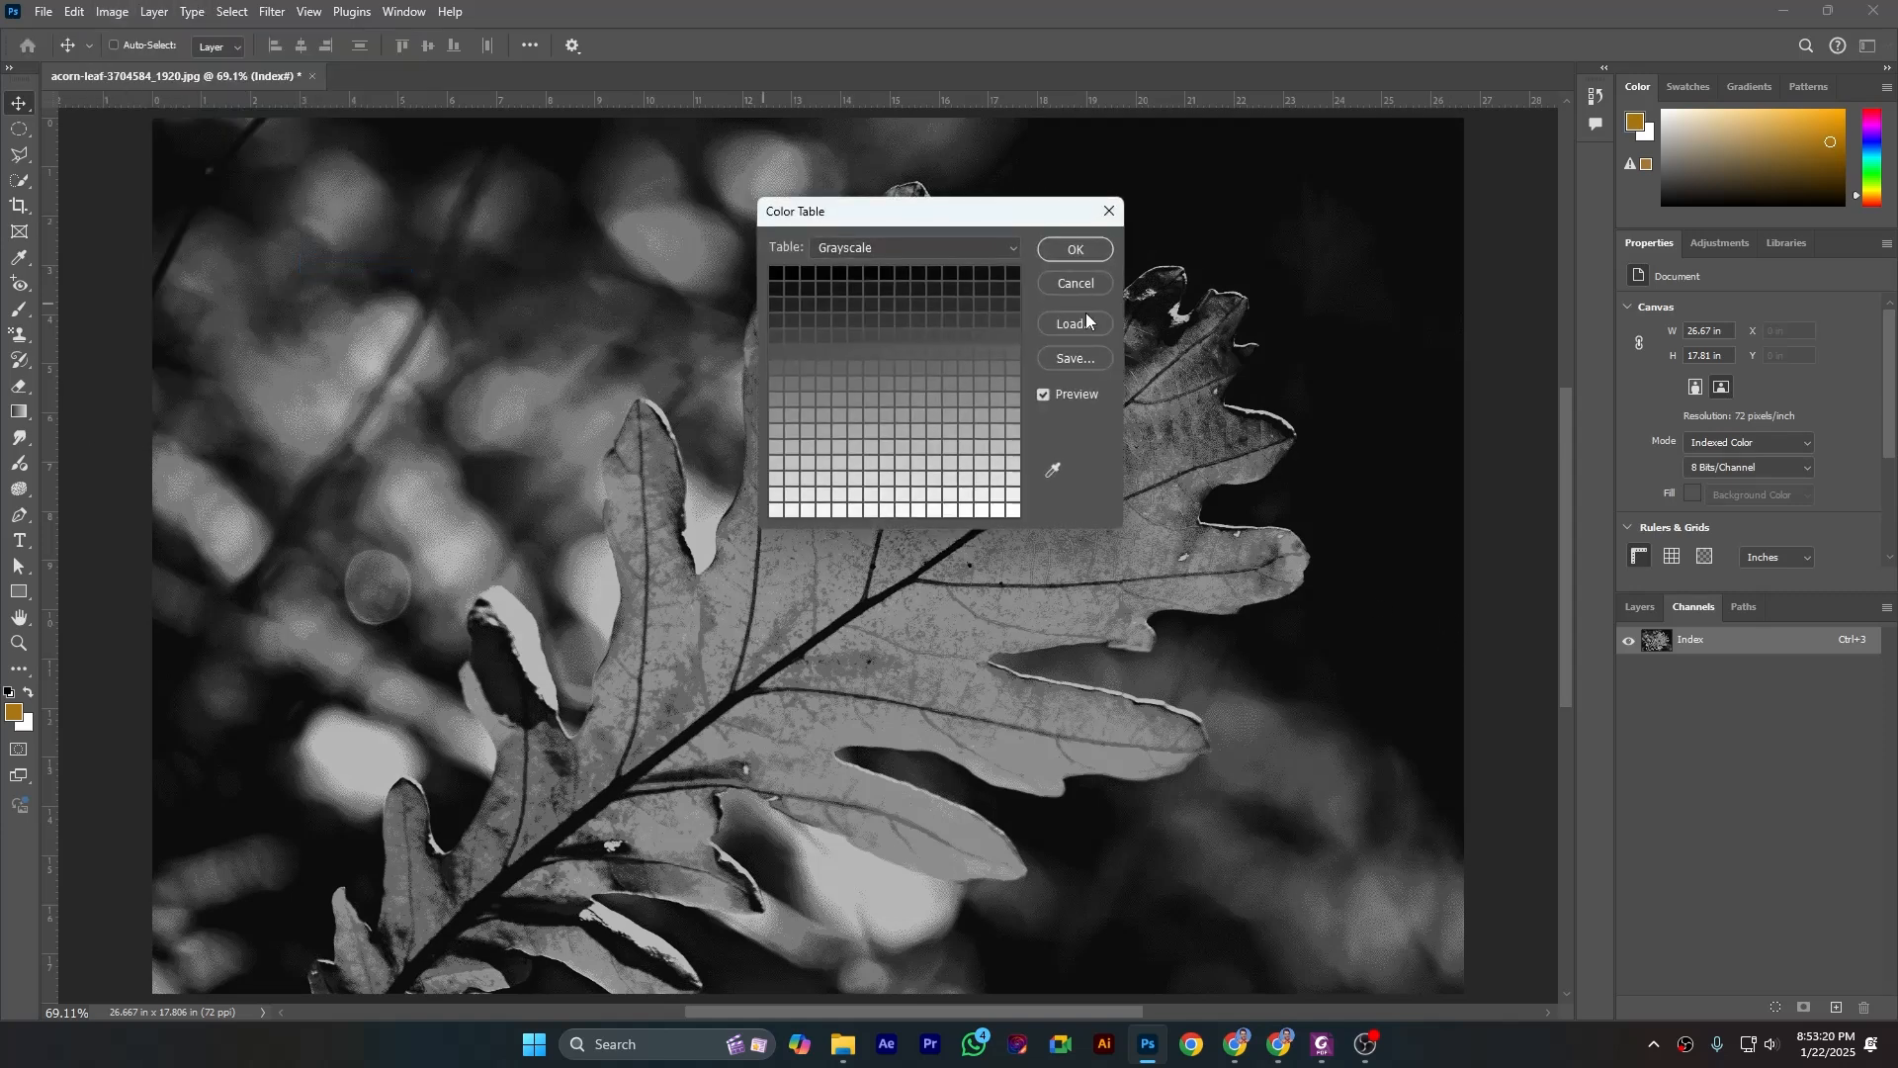
drag(926, 225, 1279, 233)
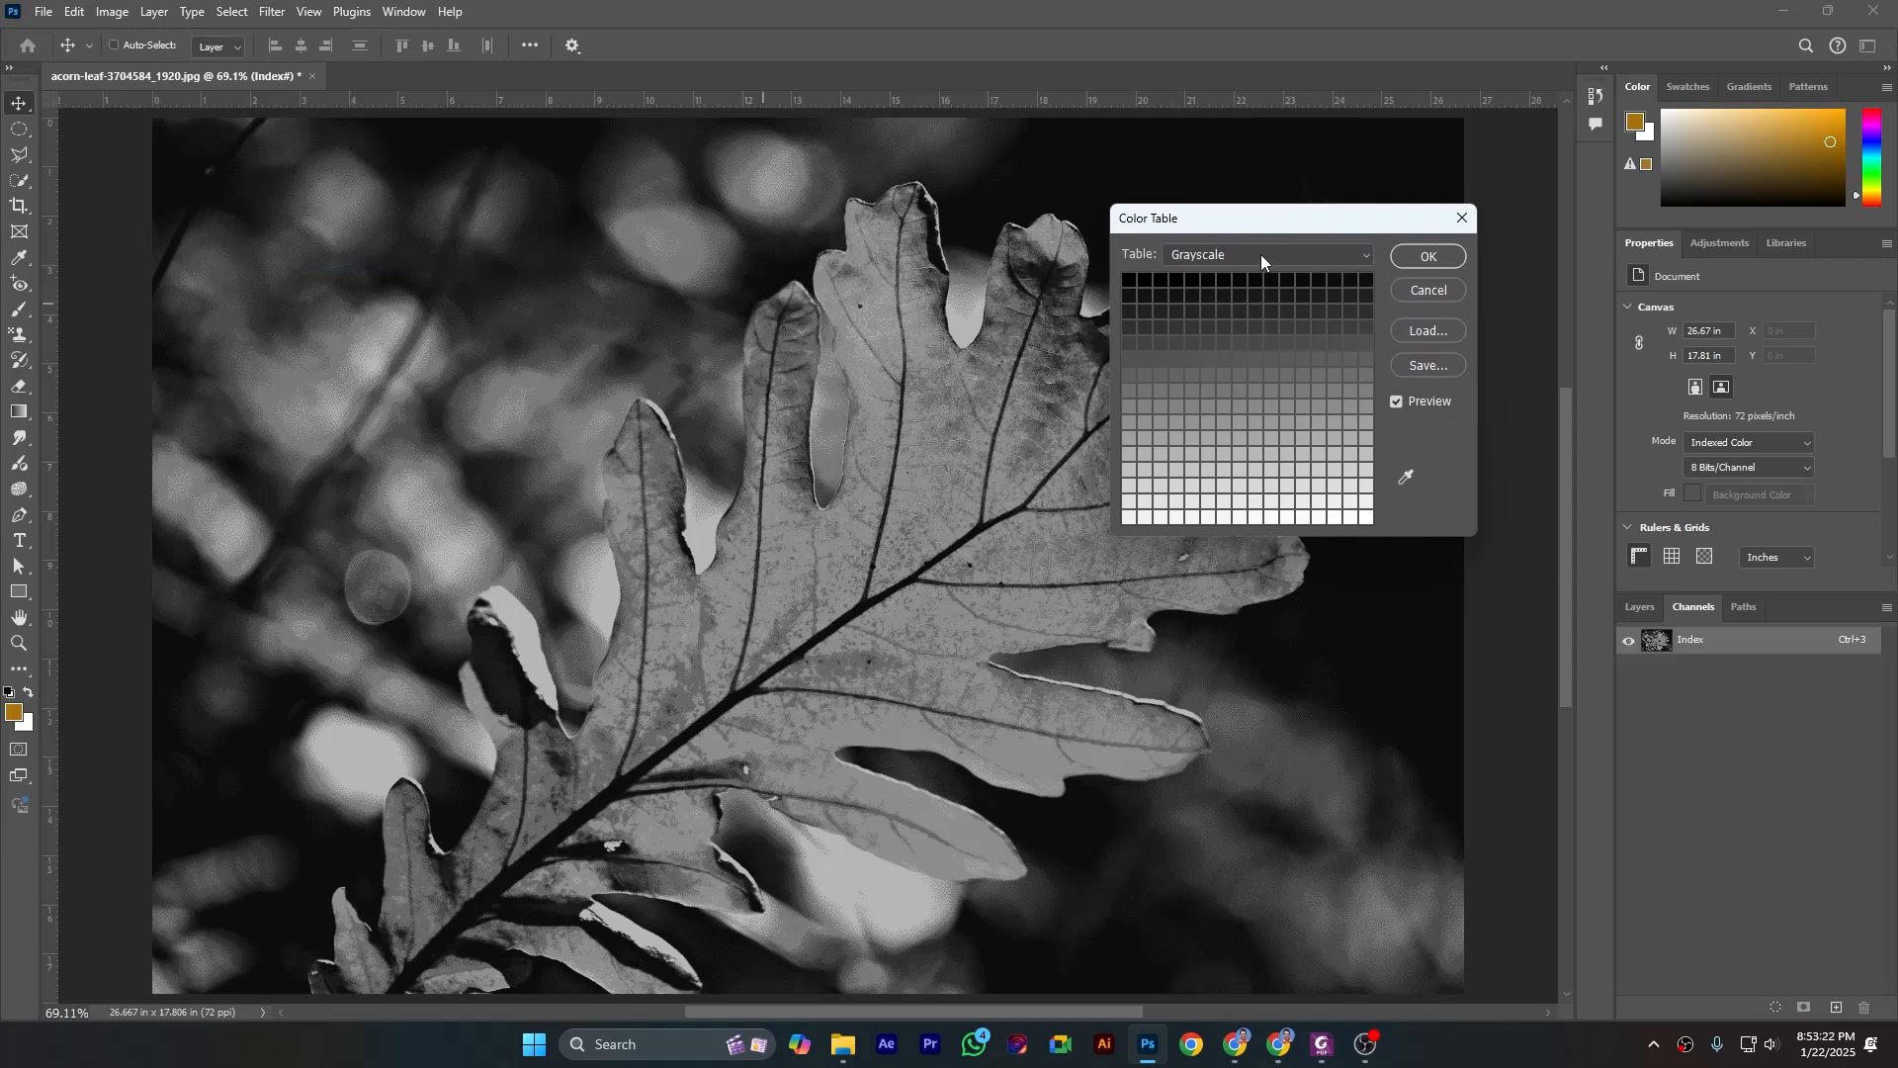
click(1261, 255)
click(1234, 309)
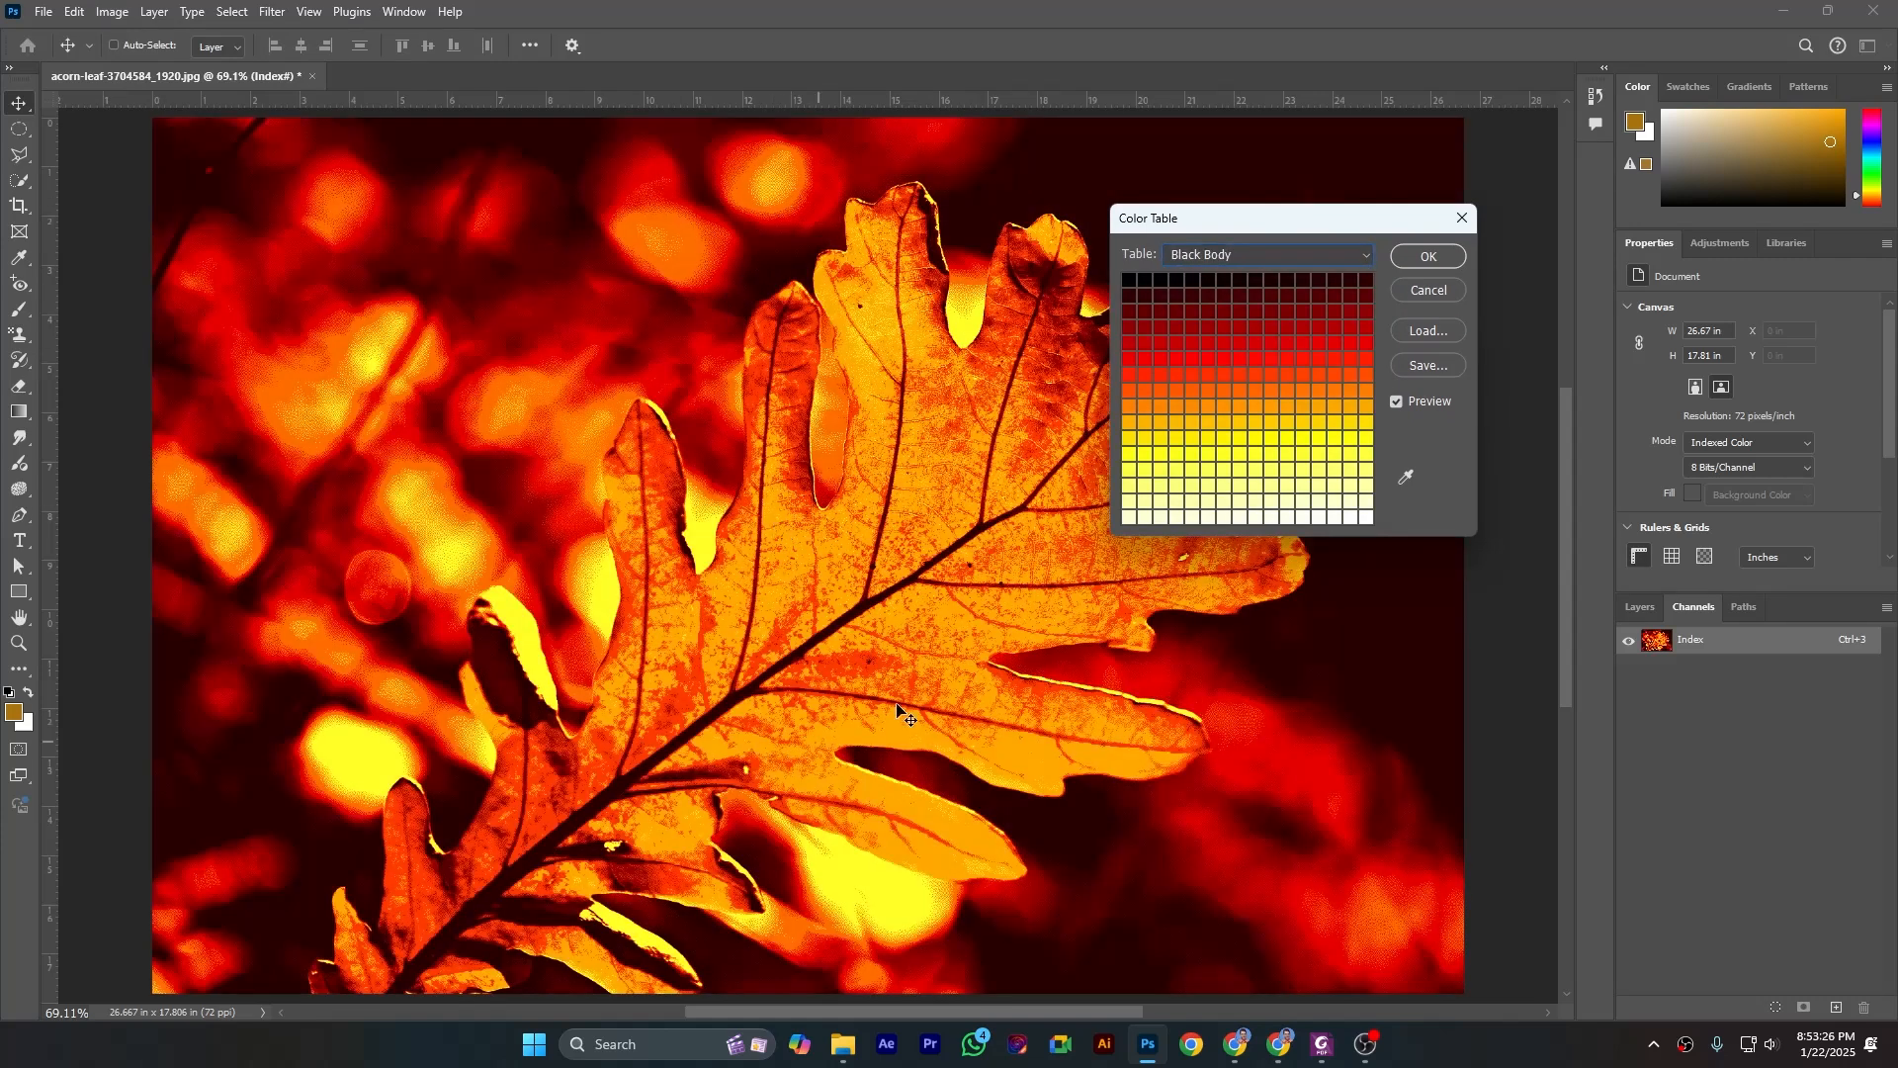
- Preview the Spectrum color table on the leaf, then return to Black Body and apply it
click(1199, 266)
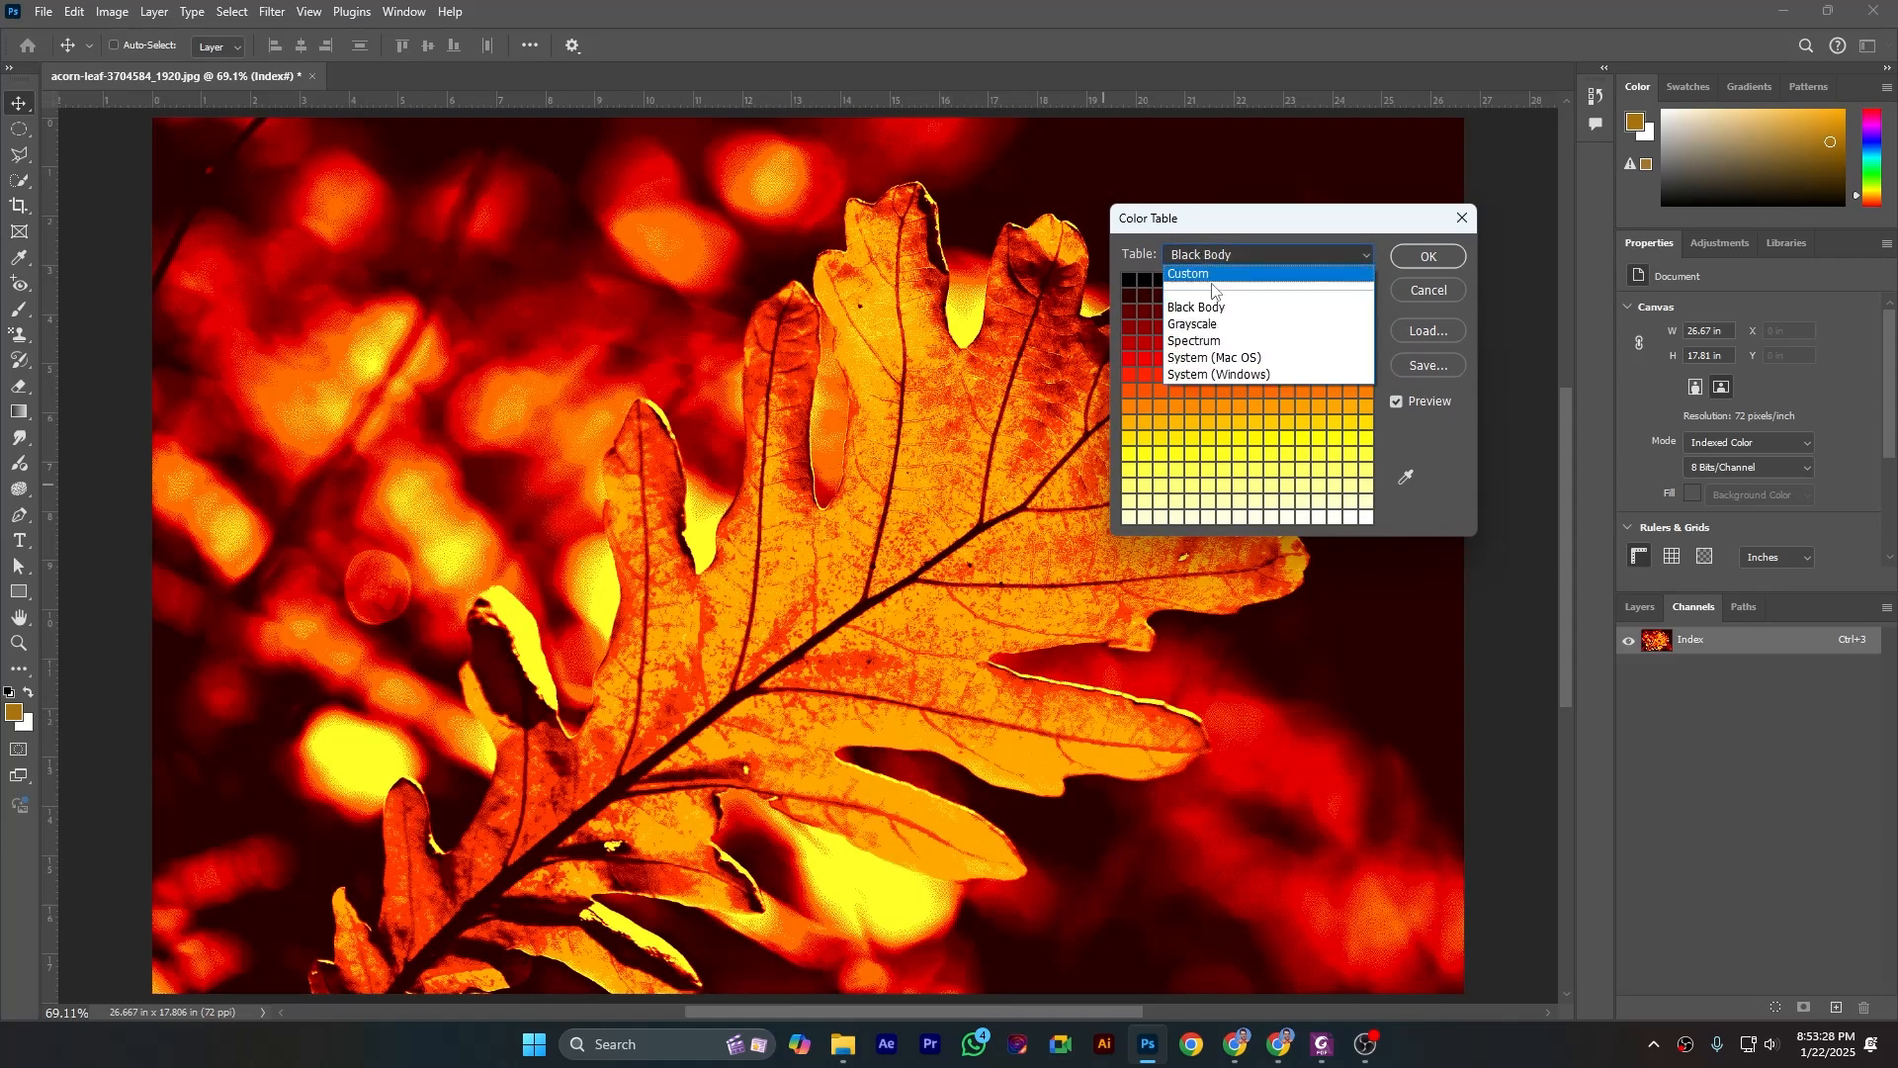
click(1207, 341)
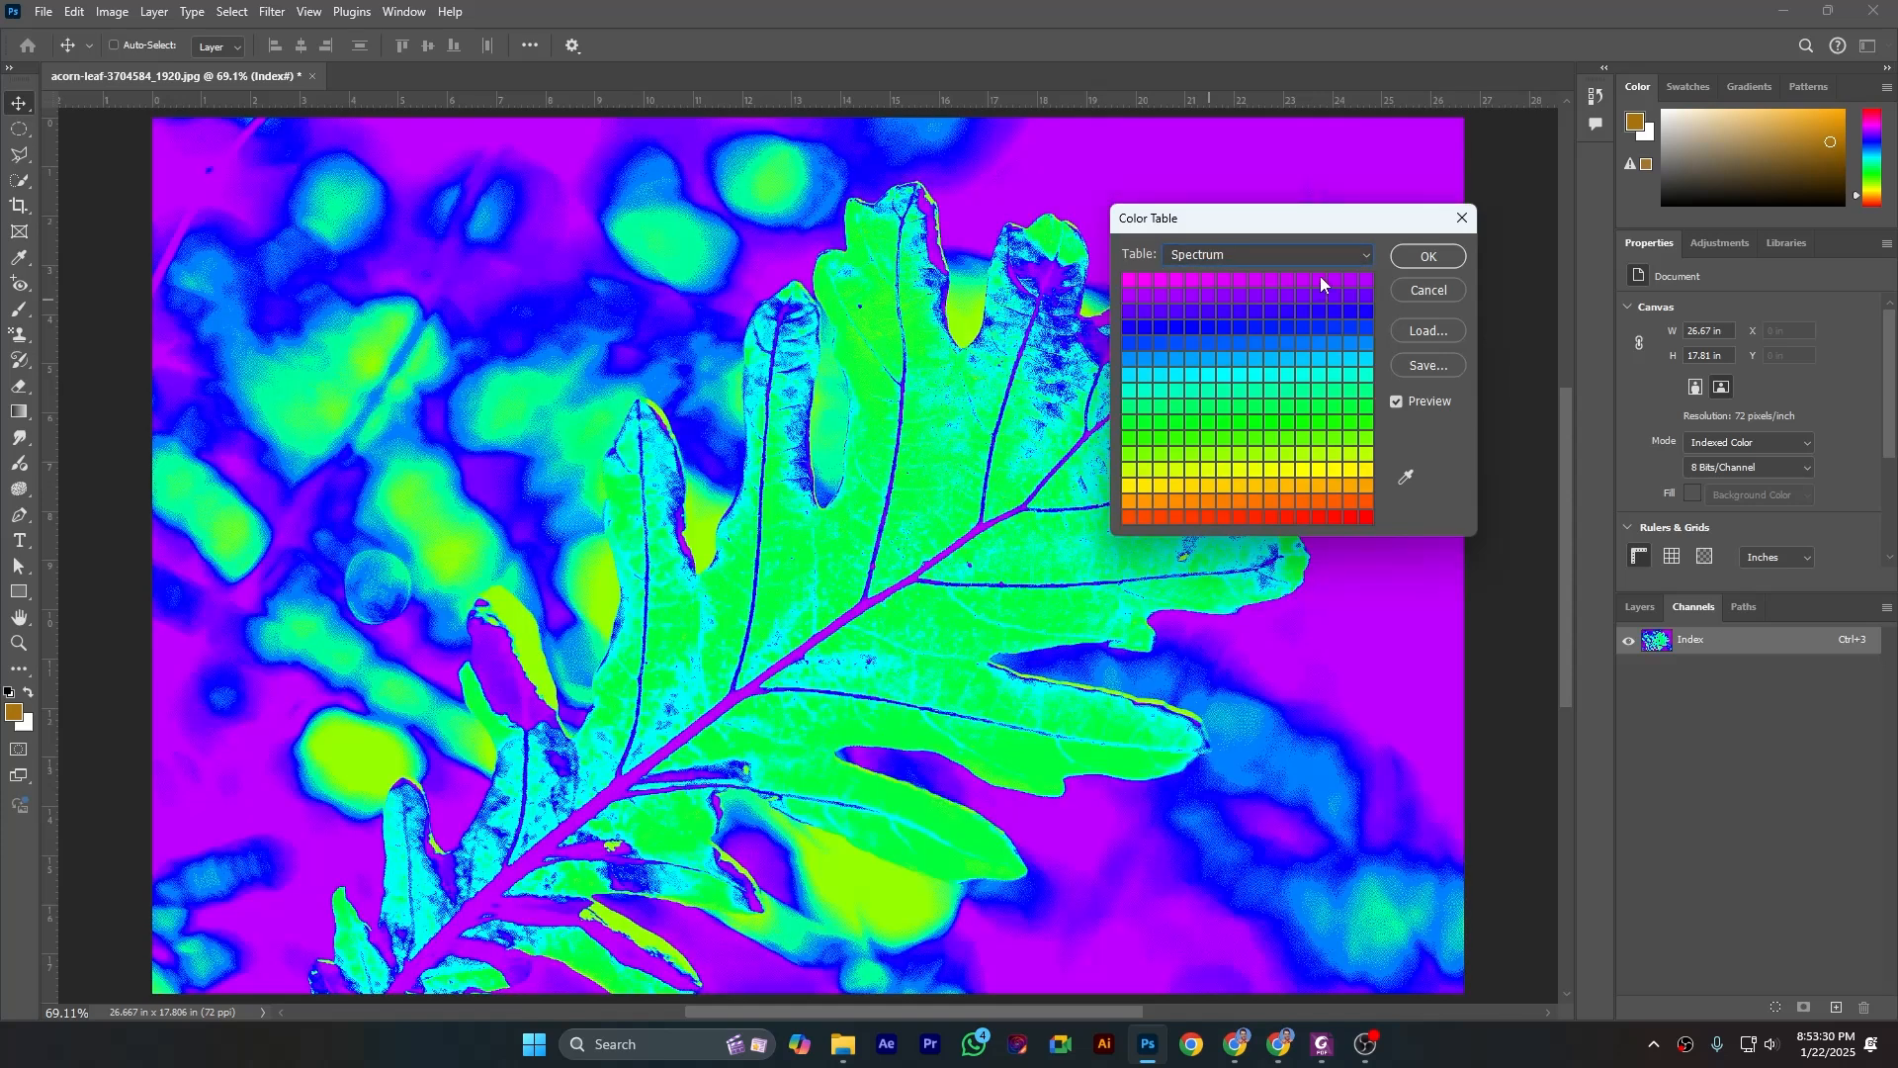
click(1264, 261)
click(1220, 310)
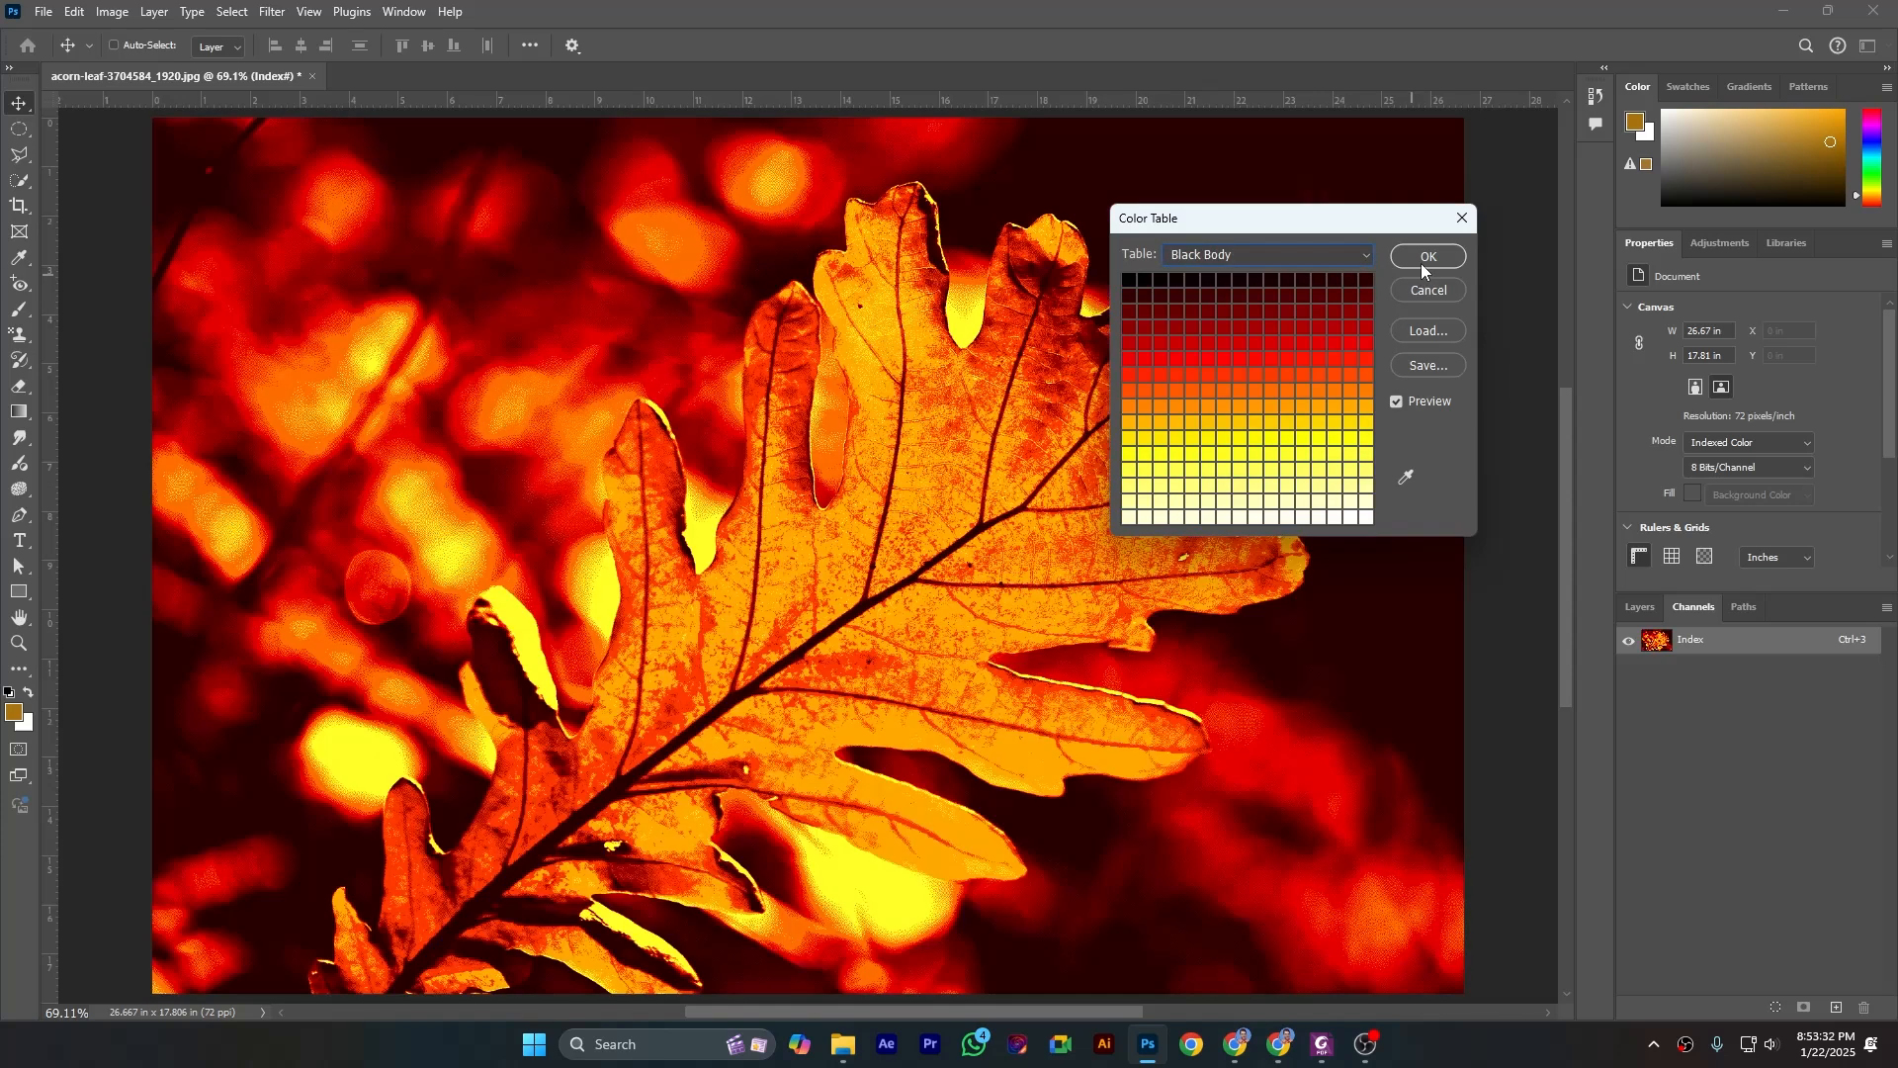
click(1424, 258)
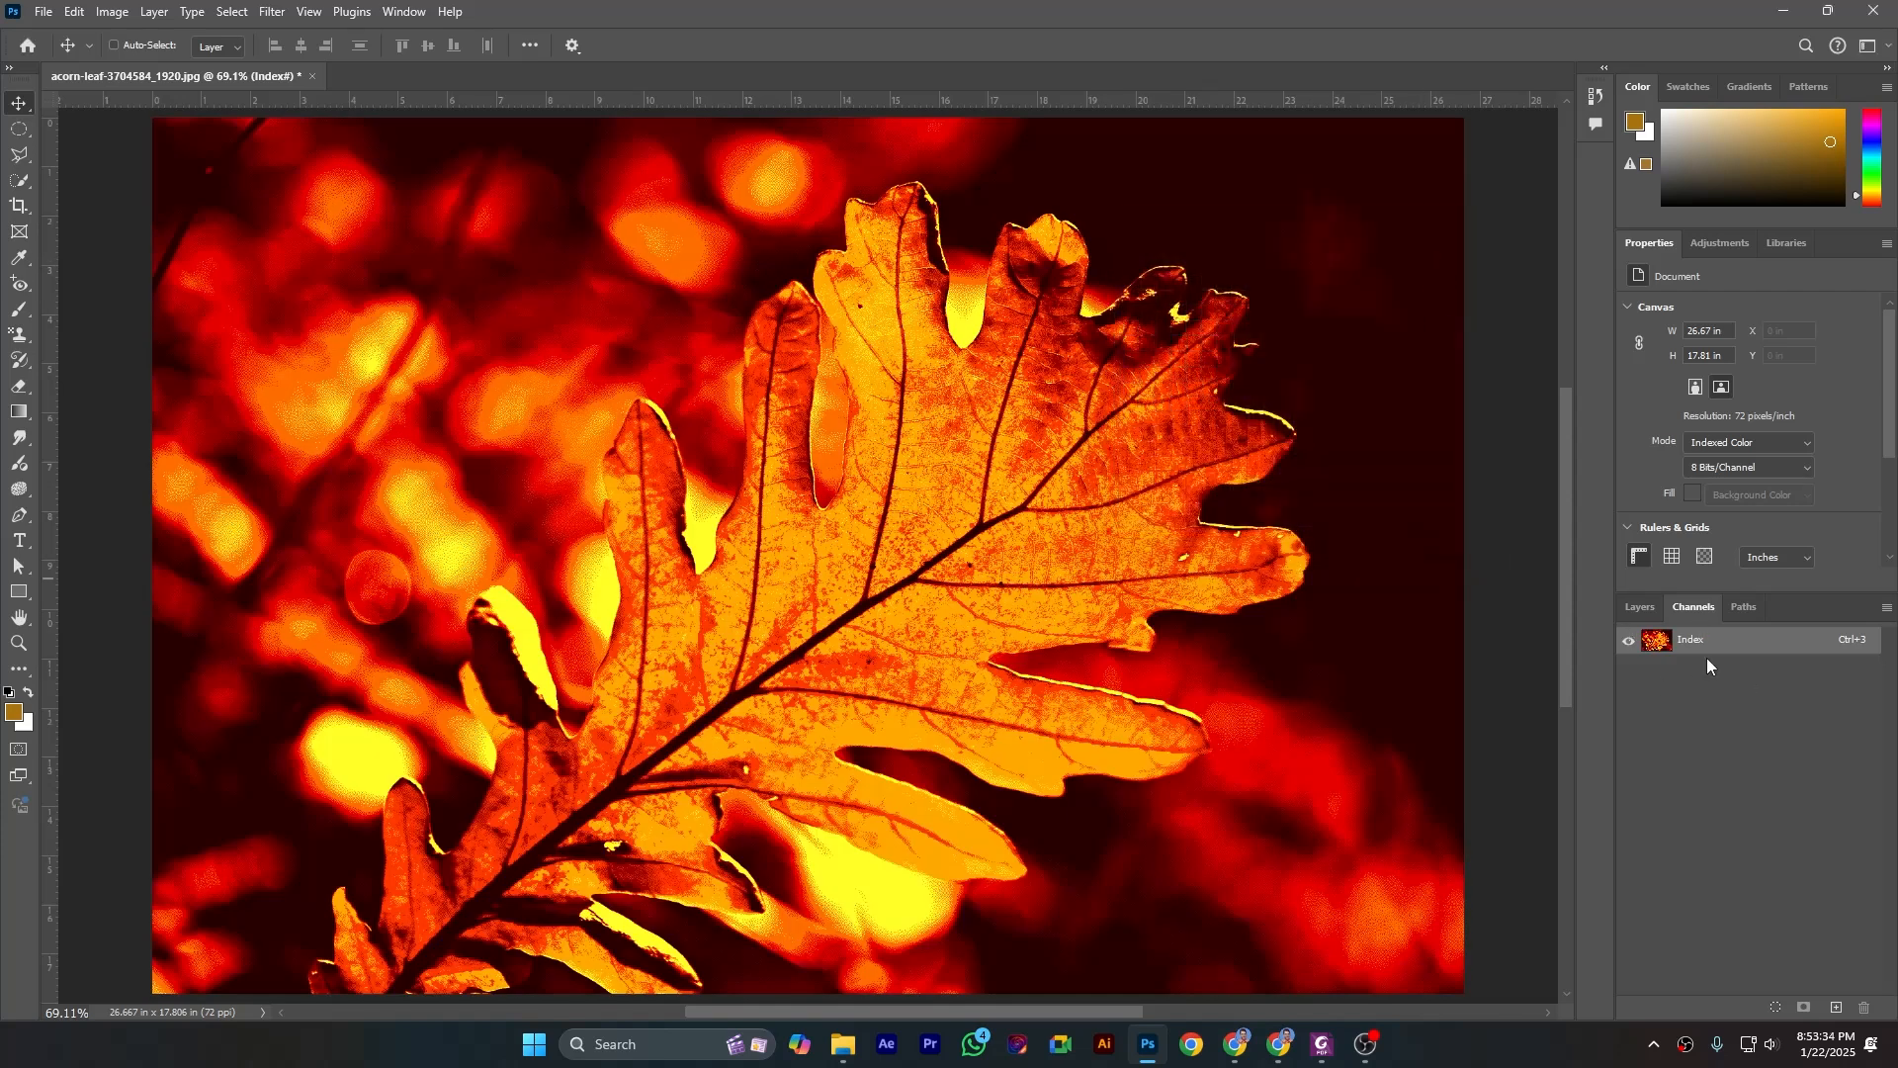
- Convert the Black Body leaf image to RGB Color and check its layers and channels
click(109, 12)
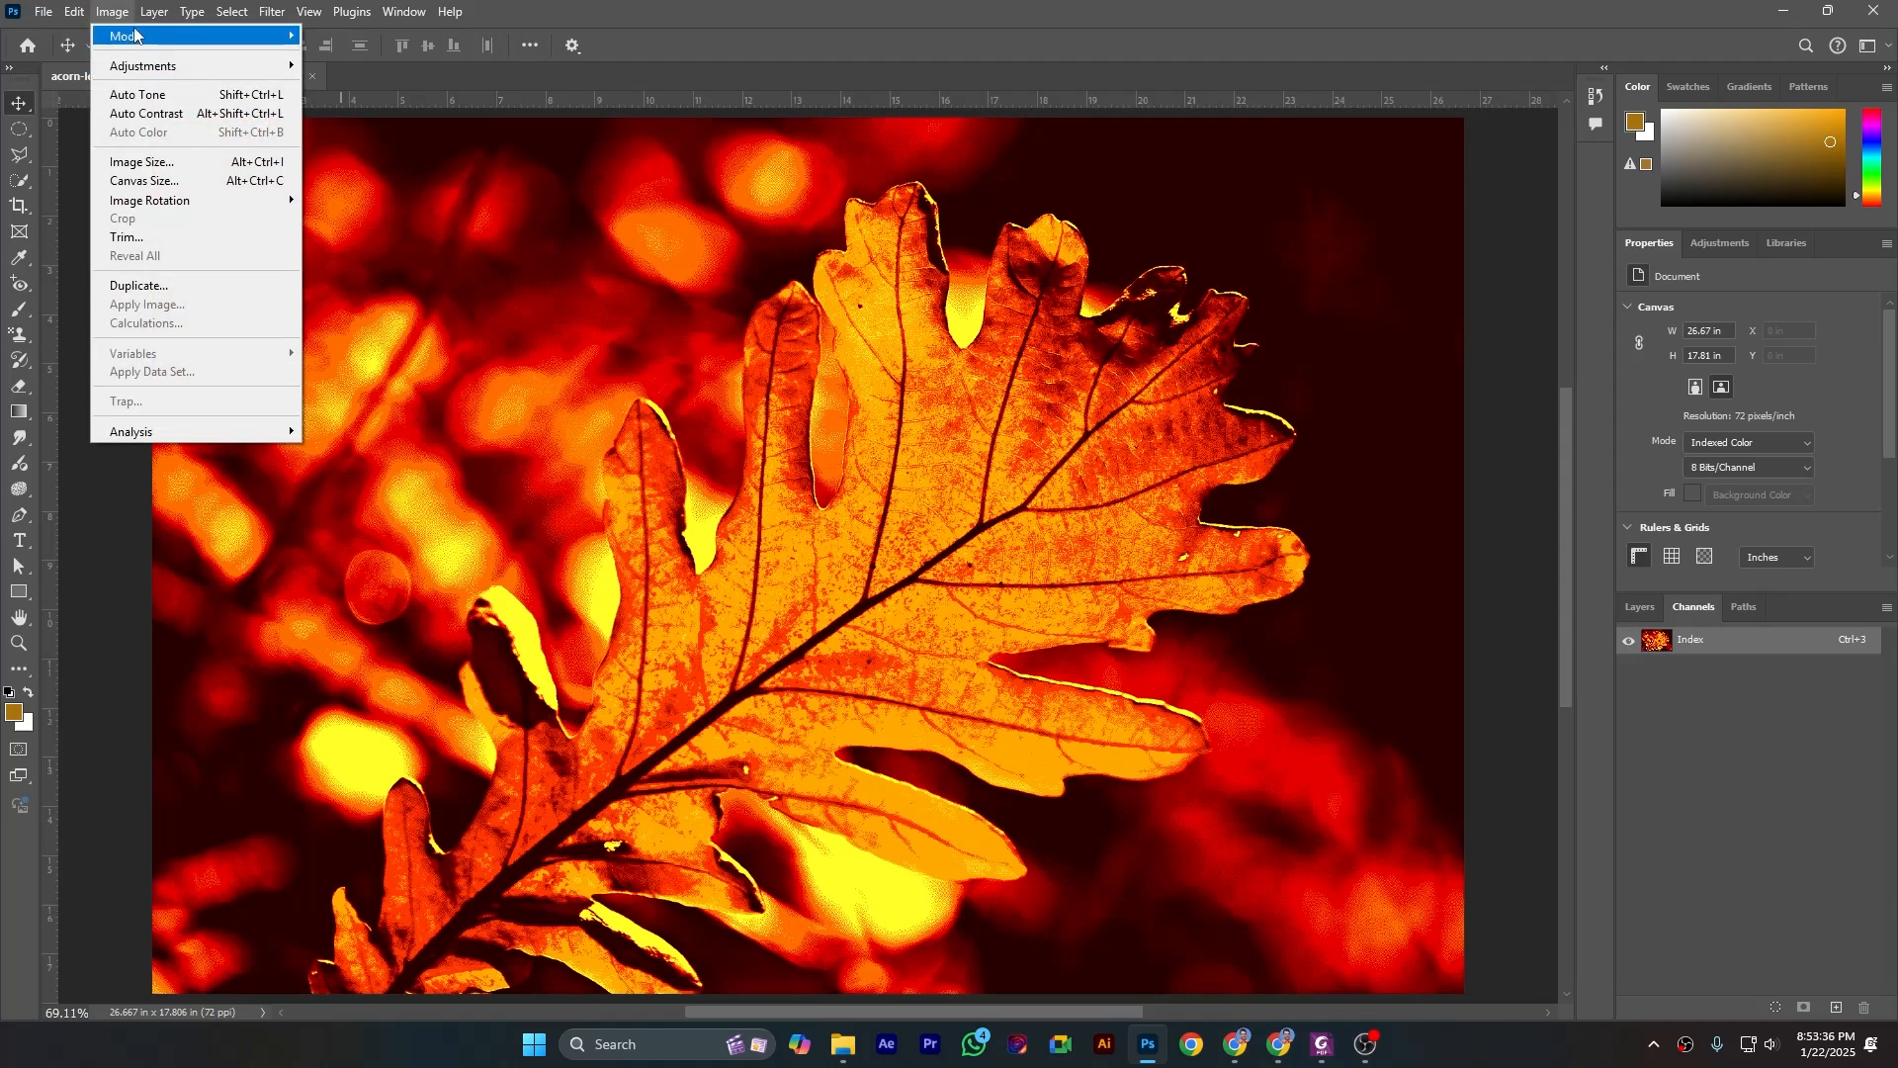
mouse_move(134, 36)
click(341, 112)
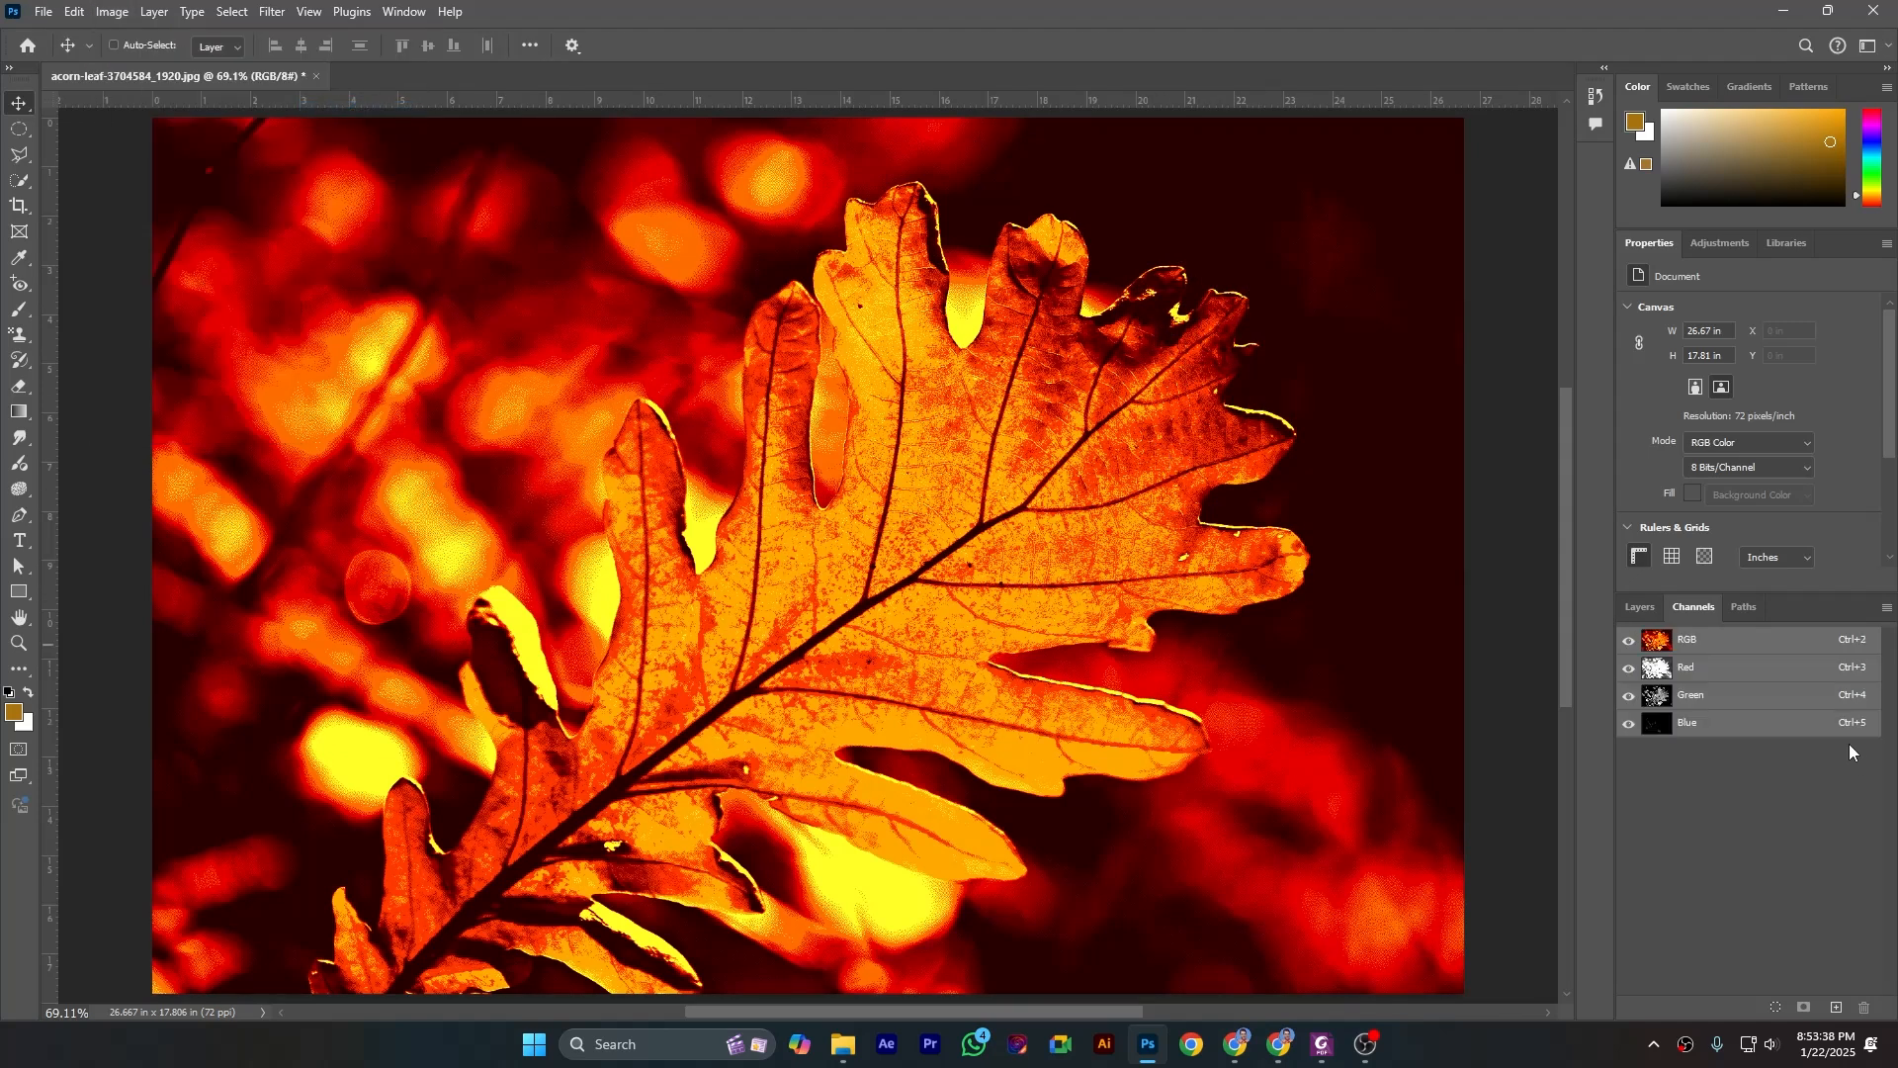
click(1640, 608)
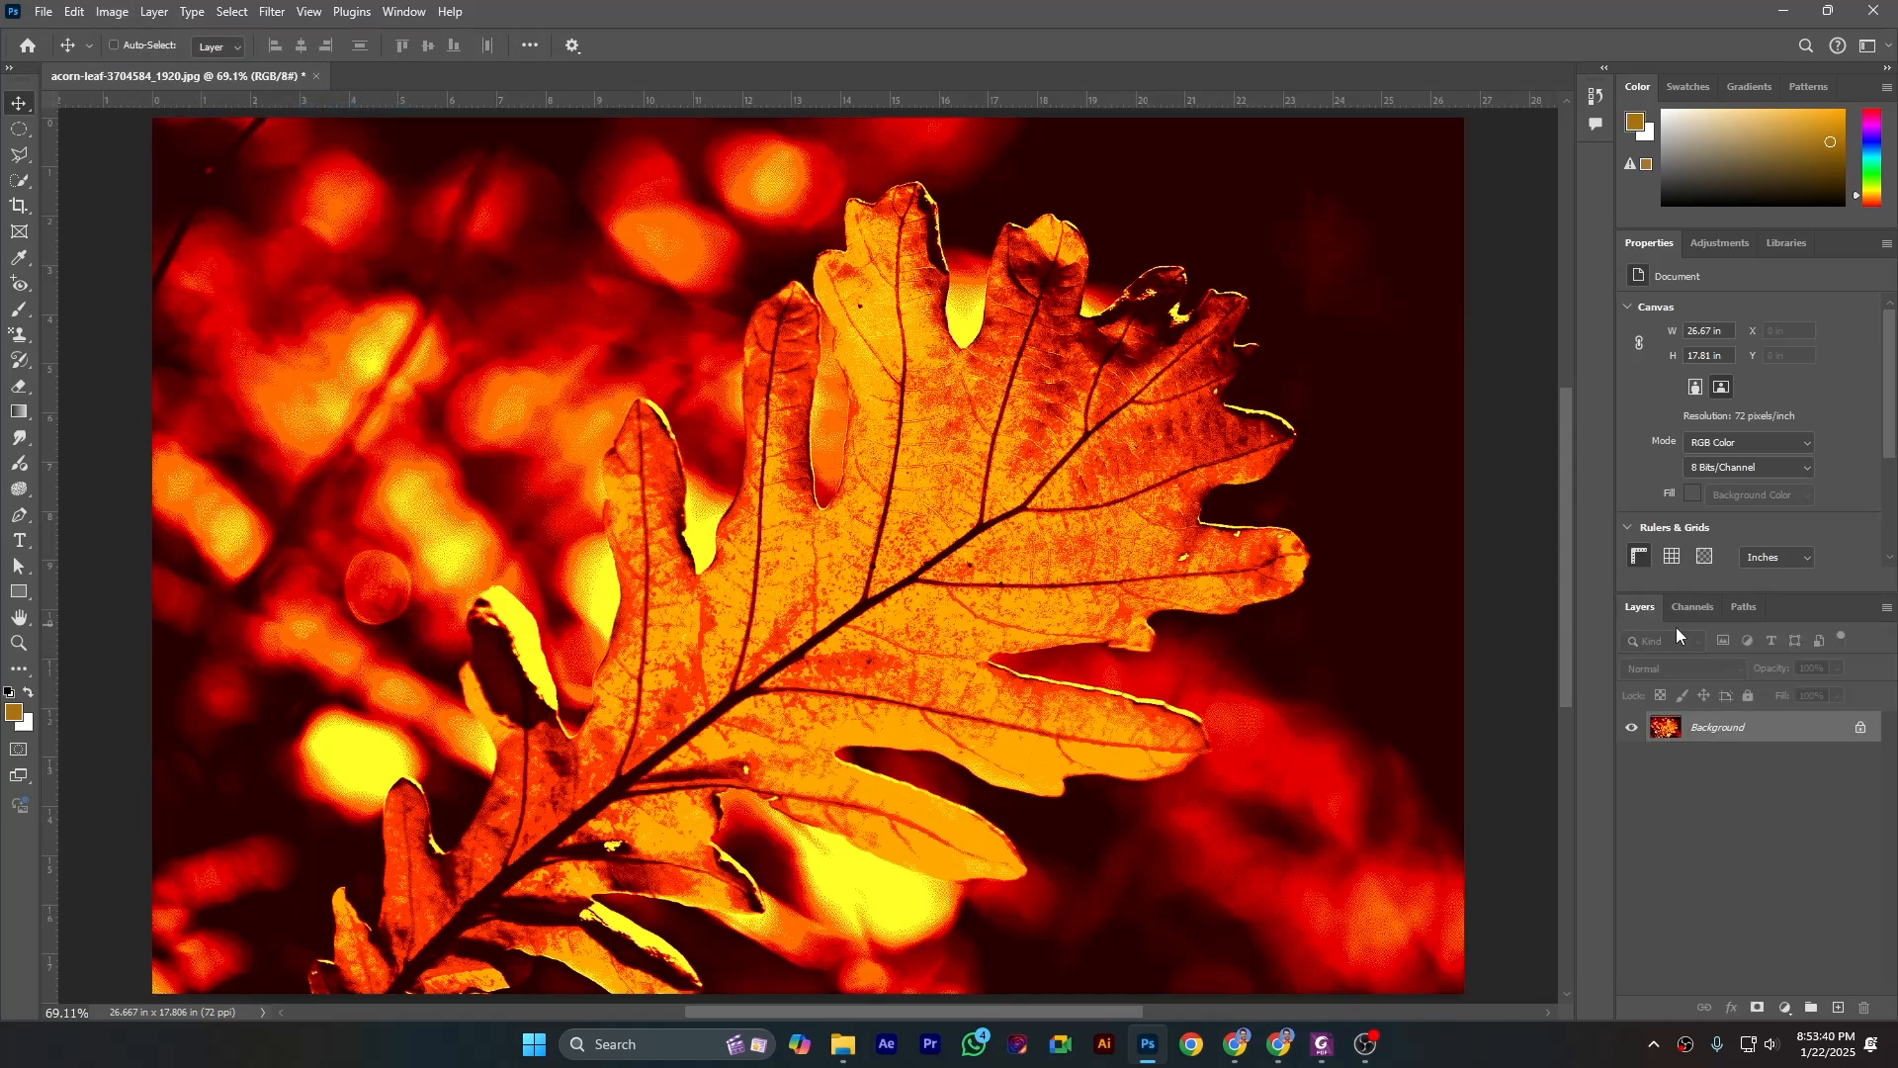
click(1689, 611)
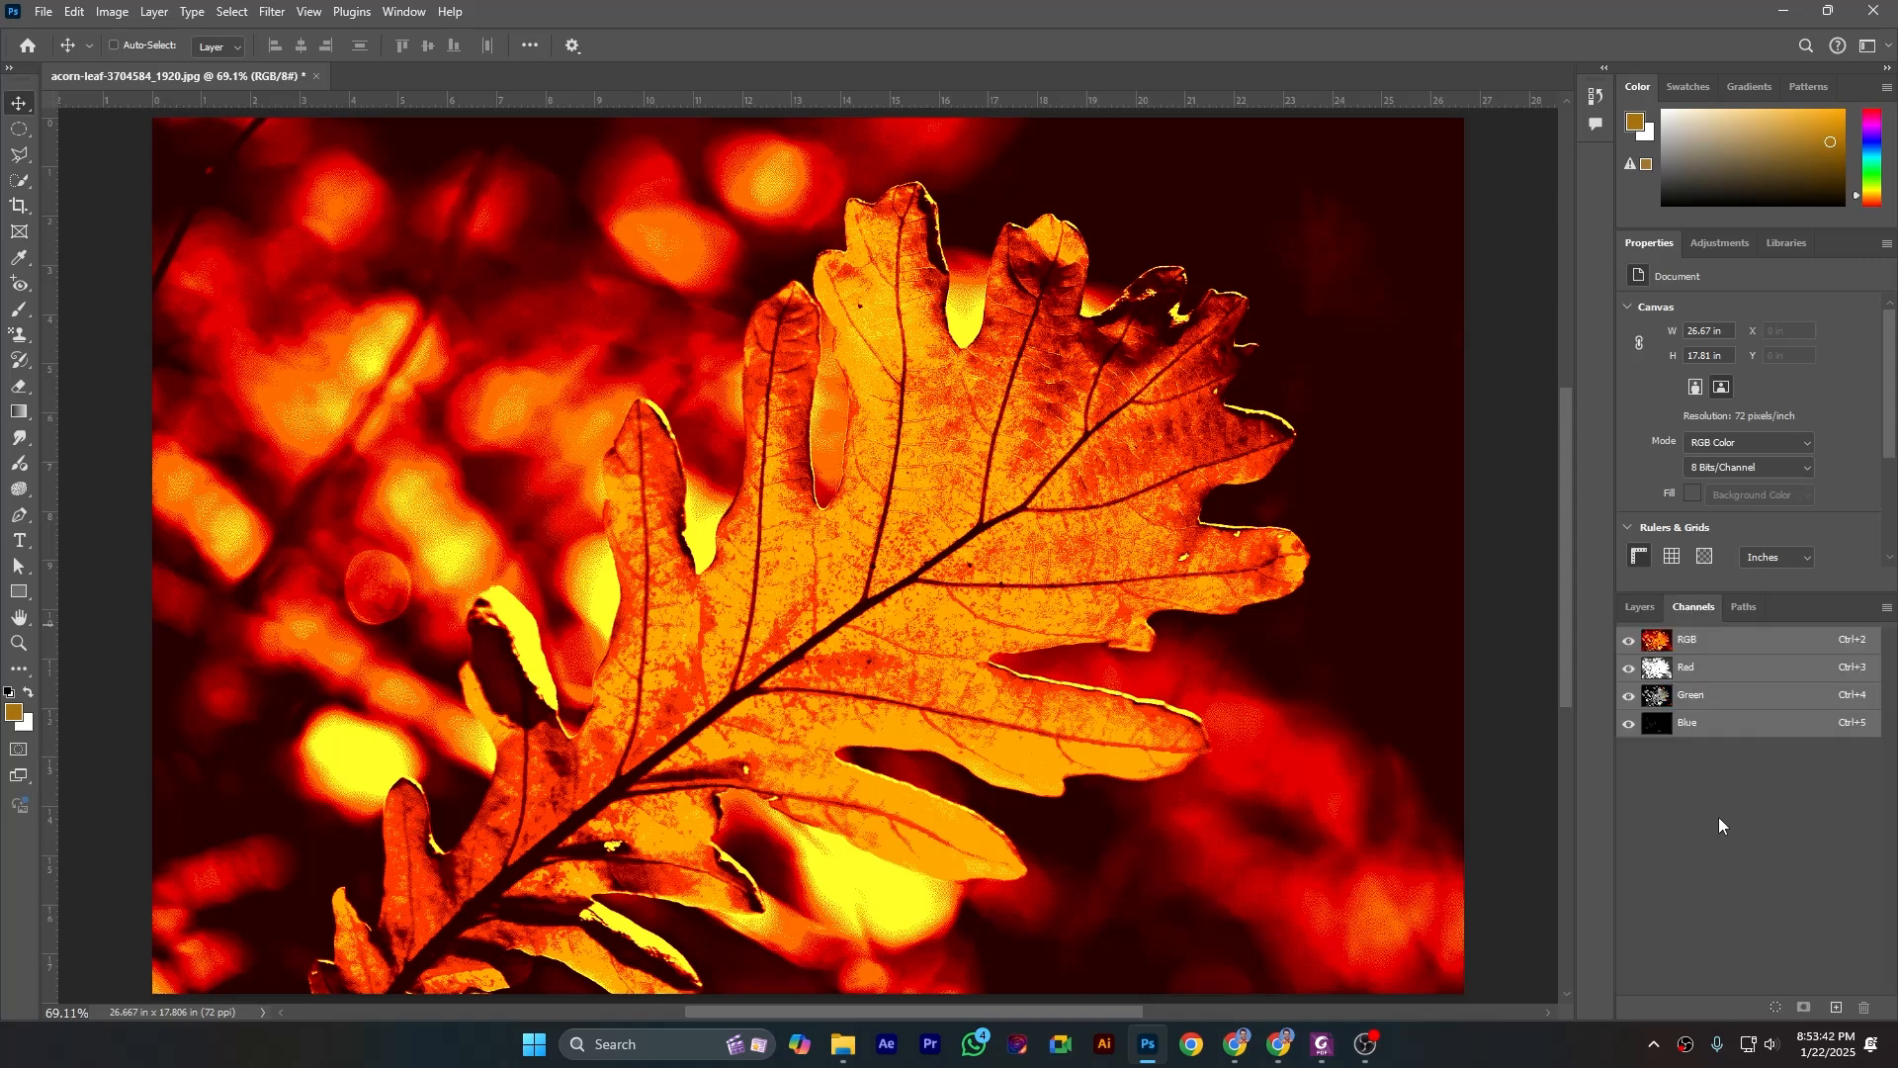